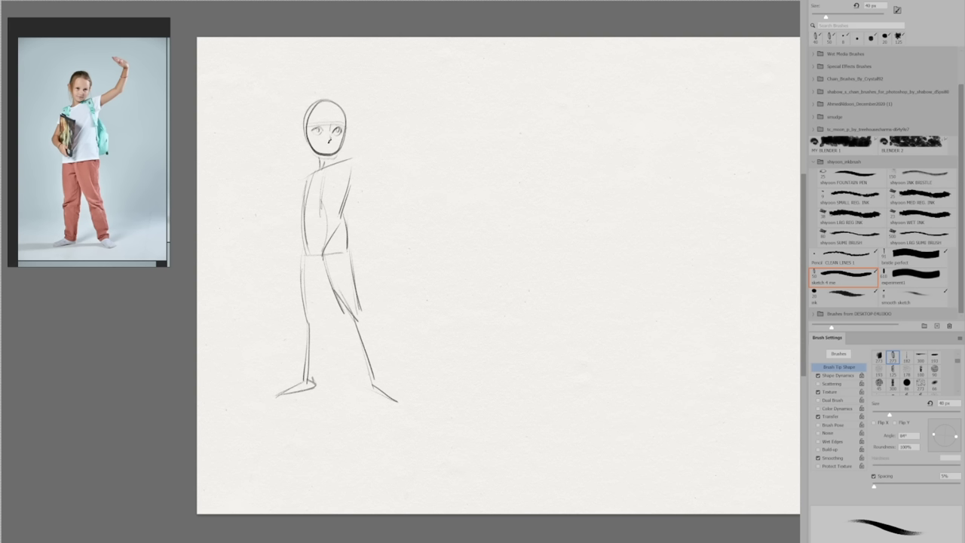
- Sketch the standing figure's smile, ears and side-parted hair over the rough head
mouse_move(321, 142)
mouse_down()
mouse_move(336, 142)
mouse_move(325, 155)
mouse_up()
key(ctrl+z)
drag(344, 121, 311, 122)
drag(310, 140, 324, 155)
mouse_move(304, 125)
mouse_down()
mouse_move(305, 139)
mouse_move(352, 127)
mouse_move(347, 141)
mouse_up()
mouse_move(327, 102)
mouse_down()
mouse_move(308, 120)
mouse_move(301, 146)
mouse_up()
mouse_move(301, 108)
mouse_down()
mouse_move(300, 117)
mouse_move(332, 93)
mouse_move(351, 107)
mouse_move(349, 125)
mouse_up()
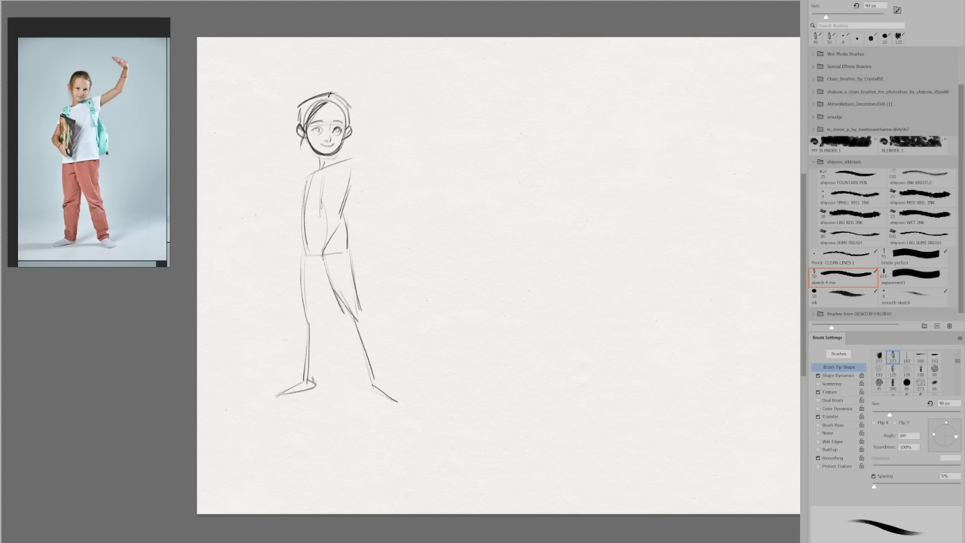
drag(336, 105, 351, 121)
- Sketch the figure's bent arm and hand holding an upright book against the chest
drag(297, 189, 318, 239)
drag(296, 167, 298, 221)
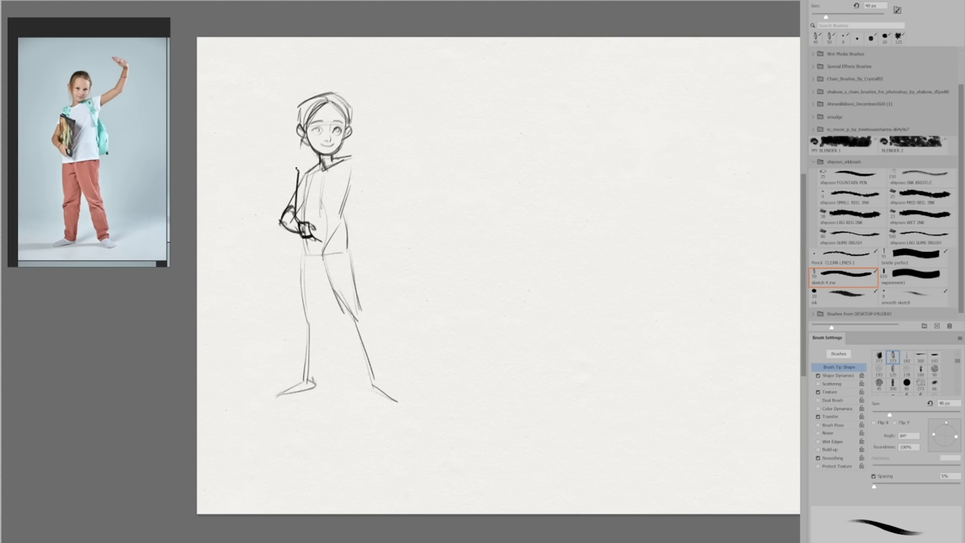
mouse_move(297, 168)
mouse_down()
mouse_move(327, 187)
mouse_move(319, 241)
mouse_up()
drag(328, 186, 320, 241)
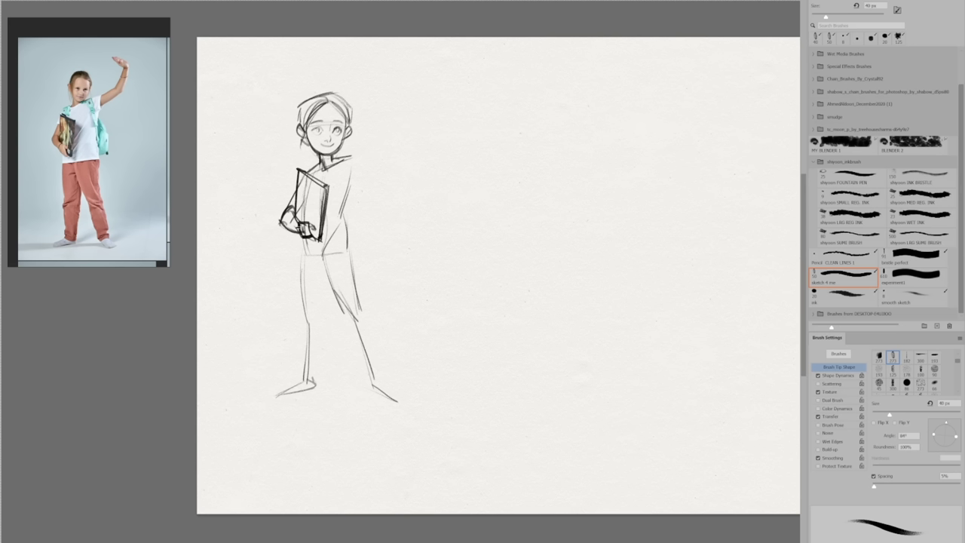
- Draw the other arm raised beside the head, bent at the elbow with the forearm pointing up
mouse_move(334, 160)
mouse_down()
mouse_move(393, 131)
mouse_move(347, 191)
mouse_move(344, 155)
mouse_up()
mouse_move(358, 141)
mouse_down()
mouse_move(347, 190)
mouse_move(398, 138)
mouse_up()
drag(392, 139, 404, 73)
mouse_move(403, 76)
mouse_down()
mouse_move(393, 142)
mouse_move(382, 144)
mouse_move(390, 115)
mouse_up()
drag(388, 119, 395, 69)
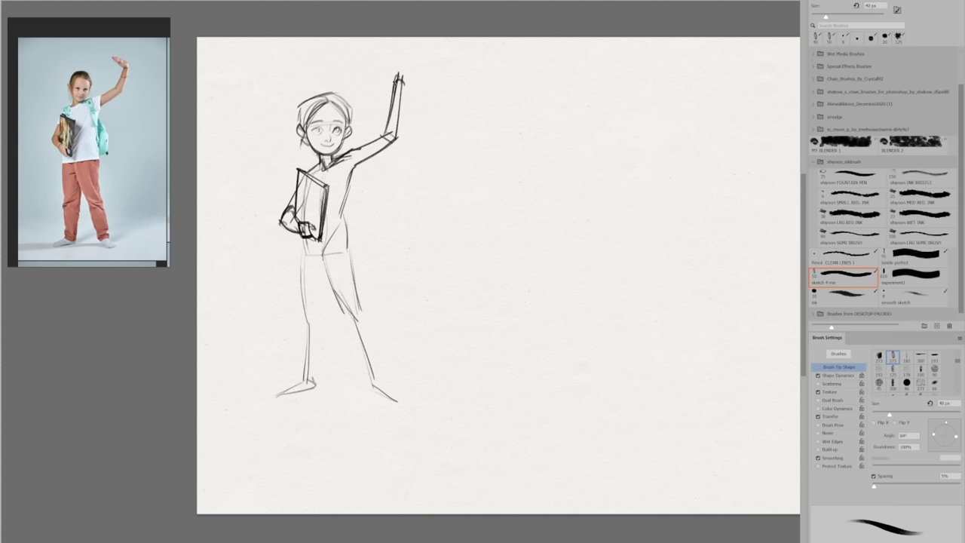
- Sketch the spread fingers of the raised hand and adjust the hand using the Lasso tool
mouse_move(376, 74)
mouse_down()
mouse_move(399, 81)
mouse_move(373, 59)
mouse_up()
mouse_move(374, 59)
mouse_down()
mouse_move(405, 88)
mouse_move(407, 79)
mouse_up()
key(l)
drag(410, 80, 410, 86)
drag(395, 84, 394, 90)
key(ctrl+d)
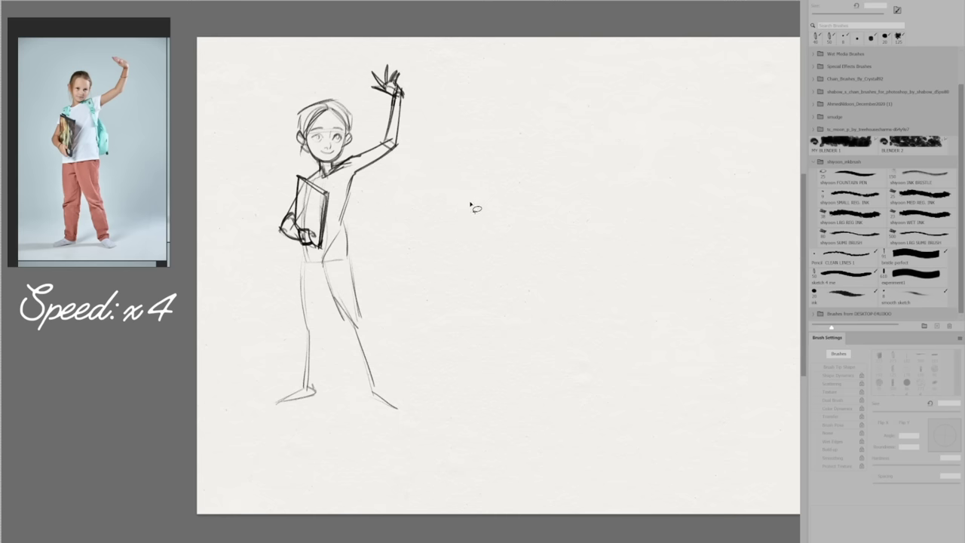
- Draw the T-shirt on the figure with its neckline, short sleeves, loose sides and hem
key(b)
drag(353, 158, 345, 205)
drag(315, 170, 308, 181)
drag(359, 153, 363, 185)
mouse_move(300, 178)
mouse_down()
mouse_move(337, 168)
mouse_move(287, 202)
mouse_up()
drag(318, 245, 304, 269)
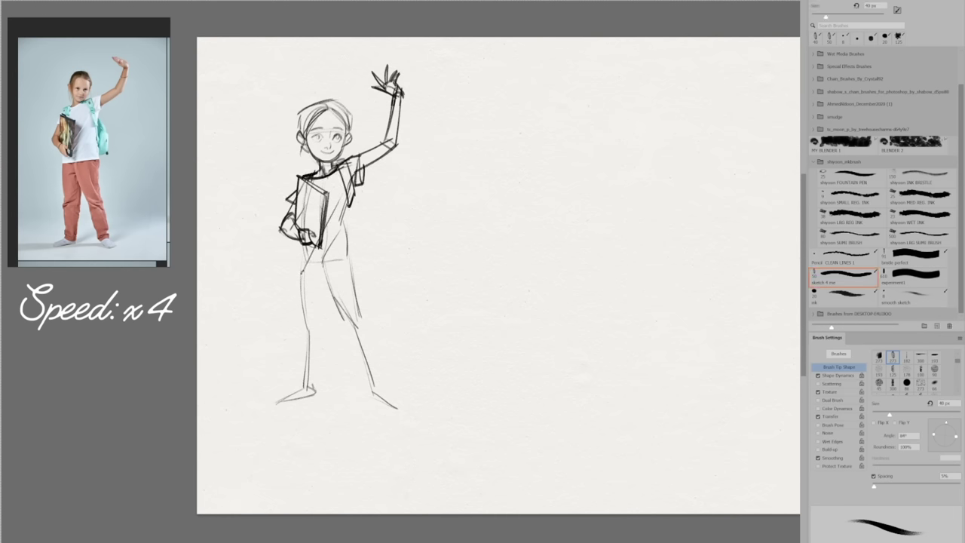
drag(349, 208, 355, 258)
mouse_move(296, 244)
mouse_down()
mouse_move(290, 272)
mouse_move(356, 262)
mouse_move(361, 337)
mouse_up()
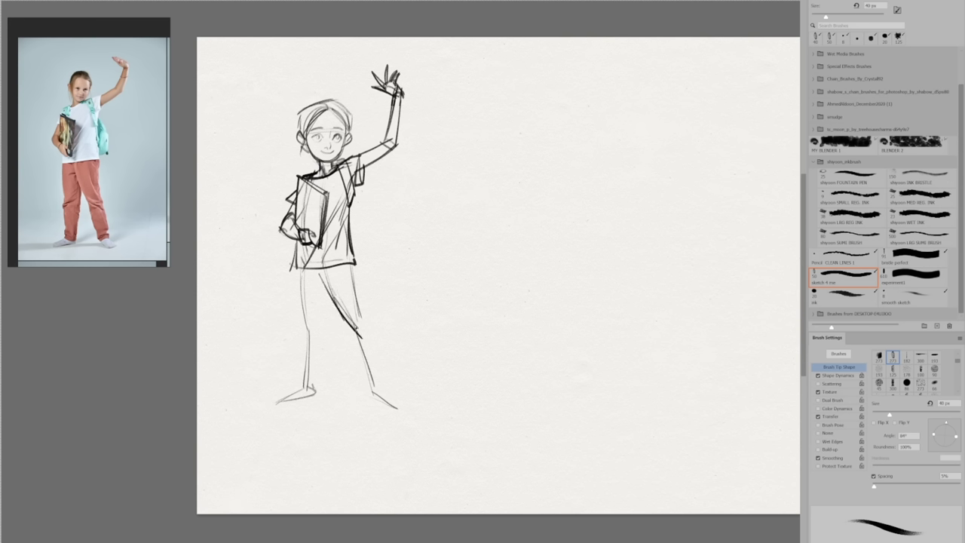
- Draw loose trousers over both legs, gathered at the ankles with folds below the knees
drag(334, 296, 367, 343)
drag(355, 334, 369, 385)
drag(352, 260, 376, 346)
drag(375, 344, 386, 385)
drag(357, 320, 382, 383)
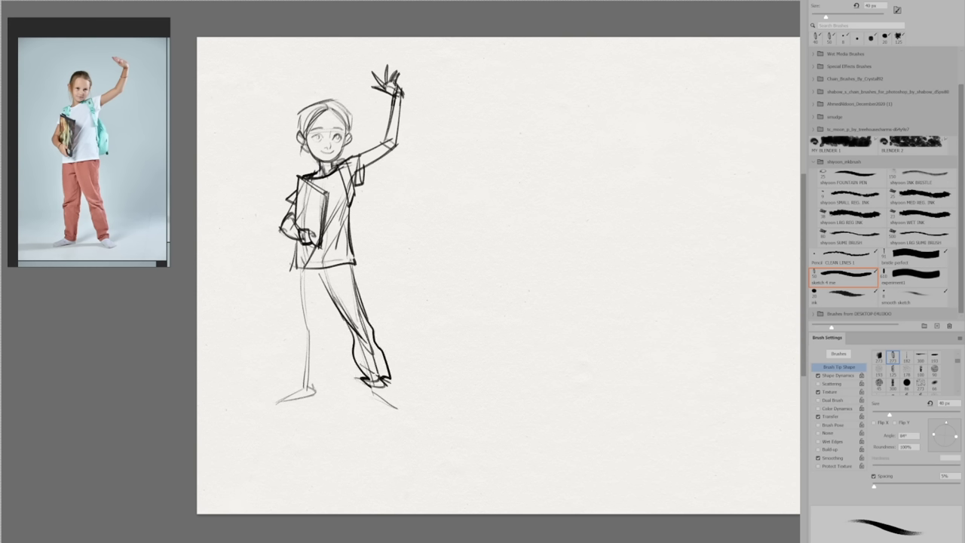
mouse_move(302, 275)
mouse_down()
mouse_move(327, 294)
mouse_move(309, 338)
mouse_up()
drag(330, 297, 319, 389)
mouse_move(308, 329)
mouse_down()
mouse_move(305, 387)
mouse_move(279, 400)
mouse_move(320, 392)
mouse_up()
- Sketch shoes on both feet and adjust the outstretched foot using the Lasso tool
mouse_move(306, 383)
mouse_down()
mouse_move(323, 393)
mouse_move(281, 397)
mouse_up()
mouse_move(371, 387)
mouse_down()
mouse_move(407, 407)
mouse_move(380, 398)
mouse_up()
drag(378, 400, 401, 408)
mouse_move(387, 386)
mouse_down()
mouse_move(409, 405)
mouse_move(386, 386)
mouse_move(384, 358)
mouse_up()
key(l)
drag(406, 411, 403, 411)
key(ctrl+d)
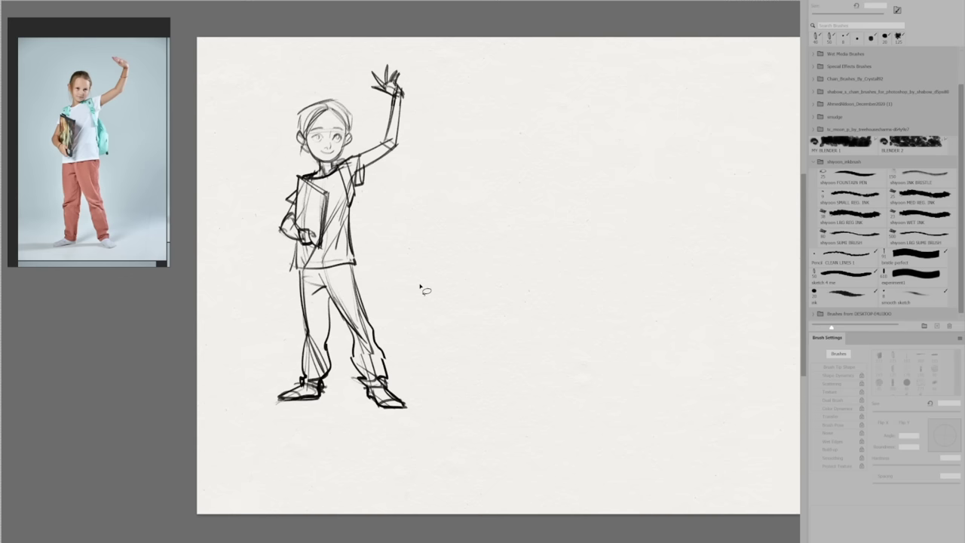
- Strengthen the contour and fold lines of the trouser leg stretched out to the side
key(b)
drag(328, 286, 362, 343)
drag(330, 304, 369, 383)
drag(376, 336, 385, 380)
drag(354, 274, 365, 320)
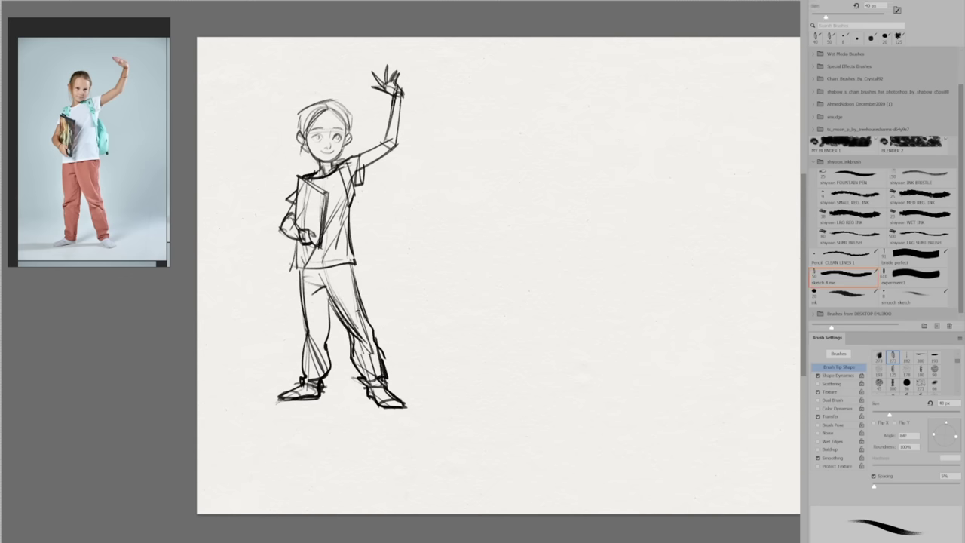
- Shade the book cover dark with a light page edge, and darken the figure's eyes and face lines
drag(345, 193, 327, 222)
mouse_move(347, 163)
mouse_down()
mouse_move(315, 184)
mouse_move(306, 226)
mouse_move(317, 239)
mouse_move(324, 198)
mouse_move(326, 229)
mouse_up()
drag(299, 179, 324, 191)
drag(298, 176, 325, 194)
mouse_move(313, 134)
mouse_down()
mouse_move(342, 138)
mouse_move(331, 148)
mouse_up()
drag(323, 154, 335, 157)
drag(350, 126, 346, 139)
- Enlarge the brush to 125 px and shade the figure's hair with broad strokes
key(bracketright)
key(bracketright)
key(bracketright)
key(bracketright)
key(bracketright)
key(bracketright)
key(bracketright)
drag(312, 109, 299, 124)
mouse_move(334, 101)
mouse_down()
mouse_move(303, 131)
mouse_move(341, 103)
mouse_up()
drag(343, 113, 351, 129)
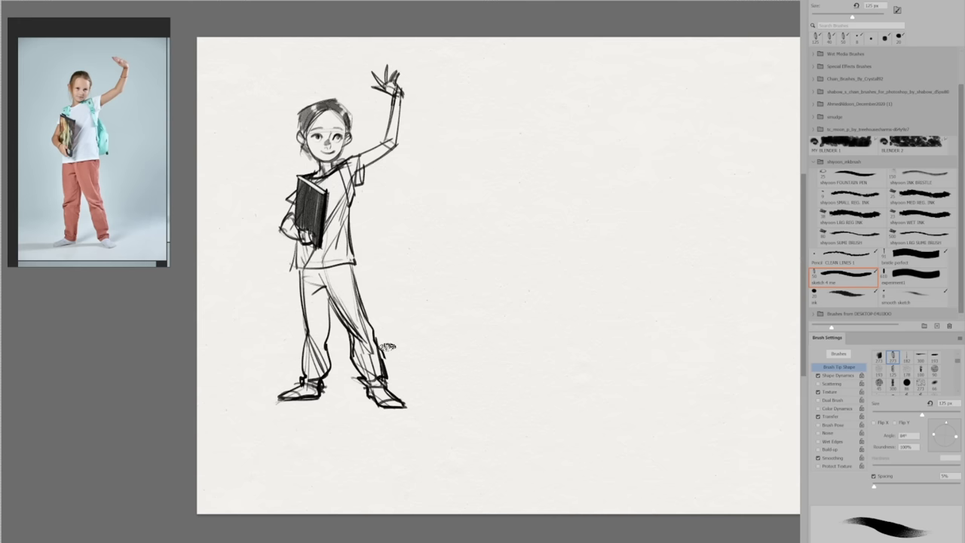
- Reduce the brush to 45 px and draw the rounded backpack with its strap behind the torso
key(bracketleft)
key(bracketleft)
key(bracketleft)
key(bracketleft)
key(bracketleft)
key(bracketleft)
key(bracketleft)
drag(356, 206, 352, 252)
drag(358, 186, 353, 242)
drag(356, 195, 353, 229)
- Refine the wrist and the fingers gripping the lower edge of the book
drag(292, 229, 320, 249)
mouse_move(298, 228)
mouse_down()
mouse_move(315, 235)
mouse_move(314, 248)
mouse_up()
drag(306, 240, 317, 249)
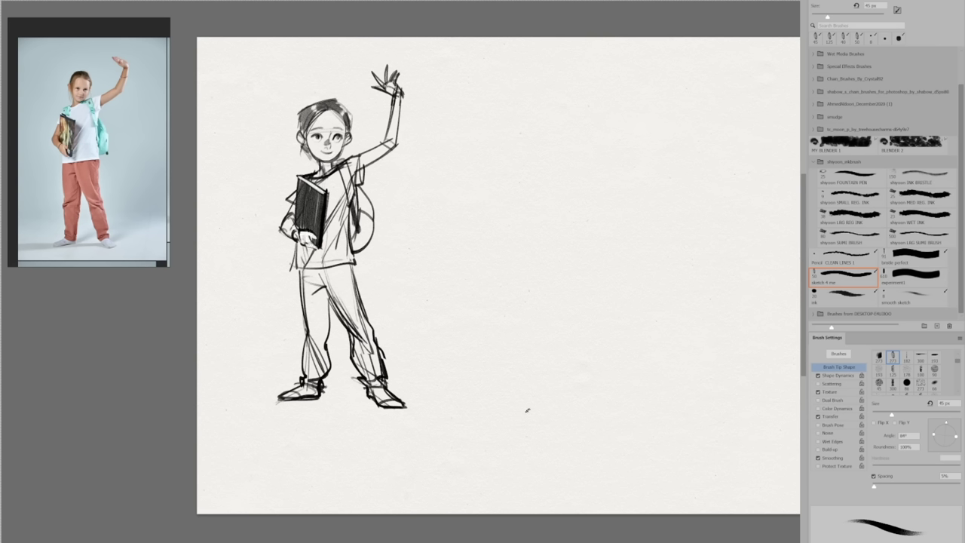
- Lighten the messy lines on the outstretched lower trouser leg and redraw its contour and cuff
drag(373, 339, 380, 378)
mouse_move(377, 337)
mouse_down()
mouse_move(386, 381)
mouse_move(354, 360)
mouse_up()
drag(359, 364, 377, 388)
drag(357, 327, 373, 370)
drag(361, 359, 378, 386)
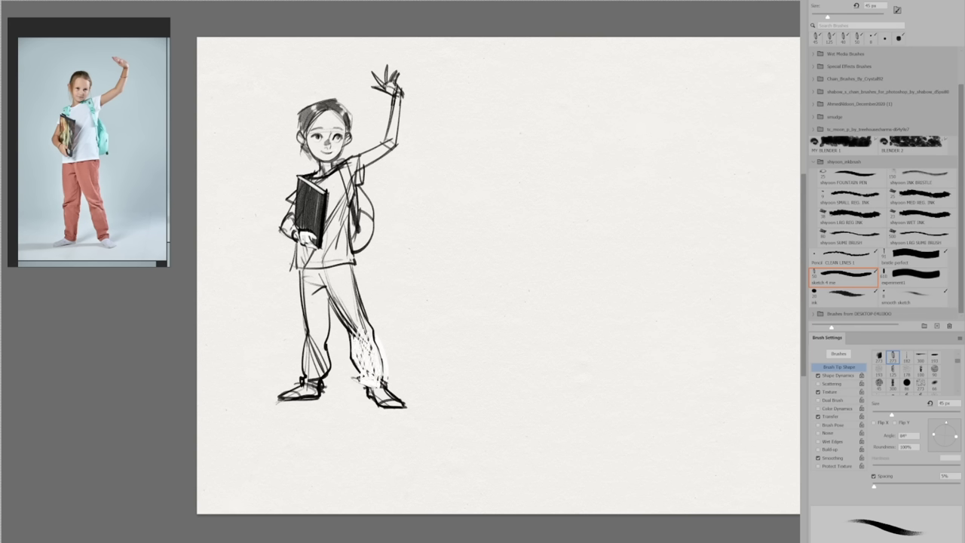
drag(350, 339, 362, 376)
drag(359, 373, 371, 390)
drag(377, 352, 387, 384)
mouse_move(360, 379)
mouse_down()
mouse_move(383, 371)
mouse_move(386, 391)
mouse_up()
drag(378, 352, 386, 372)
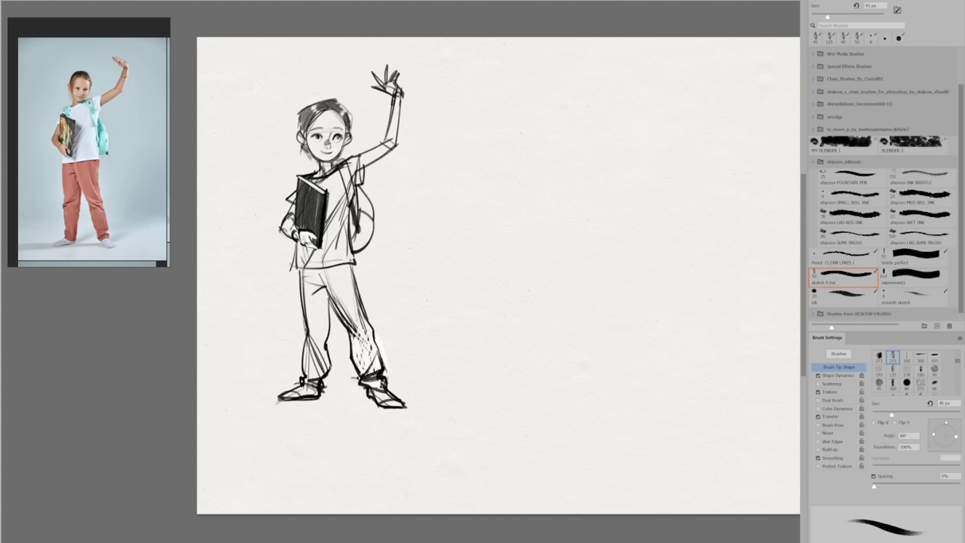
- Rework the other lower trouser leg and strengthen the knee, thigh and shoe contours
drag(330, 360, 322, 387)
drag(303, 377, 330, 368)
drag(324, 333, 312, 359)
drag(304, 376, 323, 373)
mouse_move(326, 288)
mouse_down()
mouse_move(325, 343)
mouse_move(354, 335)
mouse_up()
drag(342, 318, 374, 345)
drag(354, 273, 383, 365)
mouse_move(300, 268)
mouse_down()
mouse_move(309, 341)
mouse_move(301, 377)
mouse_move(279, 401)
mouse_up()
mouse_move(279, 402)
mouse_down()
mouse_move(321, 389)
mouse_move(279, 397)
mouse_up()
- Select the whole figure with a rectangular marquee, then scale it down and move it into the canvas's upper-left corner
key(e)
key(b)
key(m)
drag(195, 35, 463, 445)
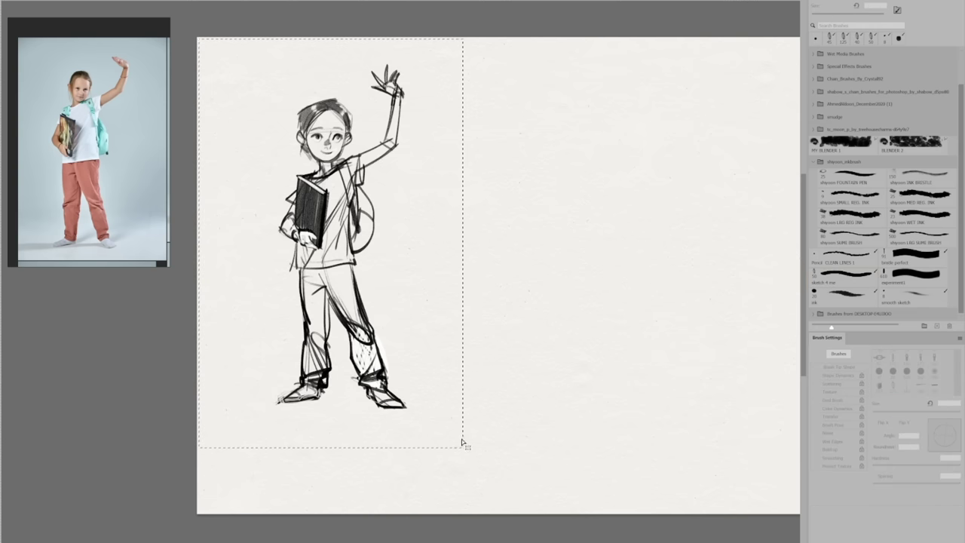
key(ctrl+t)
drag(463, 37, 354, 203)
mouse_move(313, 319)
mouse_down()
mouse_move(291, 151)
mouse_move(273, 208)
mouse_up()
key(Return)
- Shade the small figure's trousers dark
key(b)
drag(251, 168, 264, 180)
mouse_move(265, 205)
mouse_down()
mouse_move(283, 240)
mouse_move(284, 213)
mouse_up()
key(l)
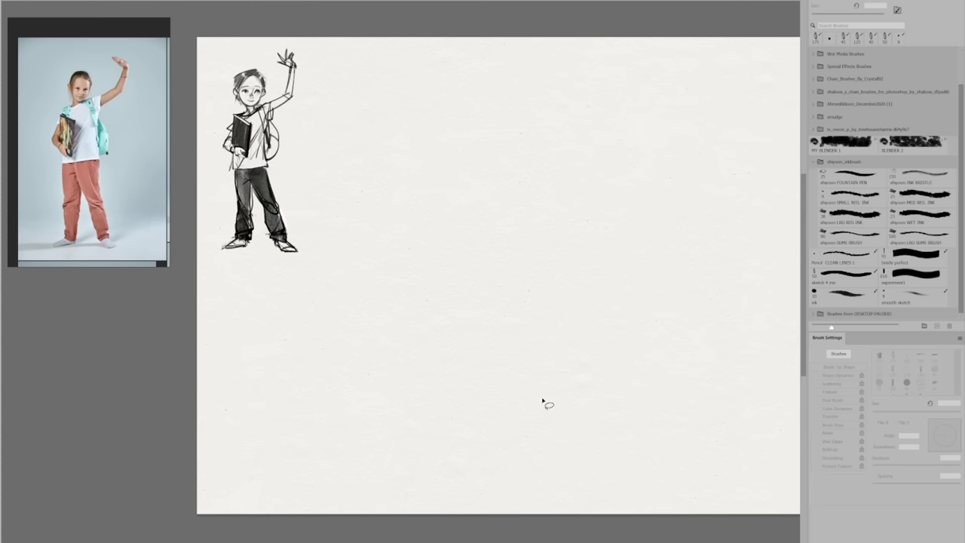
- Using a smaller brush, sketch a new frowning face beside the finished figure, with a centre line, brows, eyes and nose
key(b)
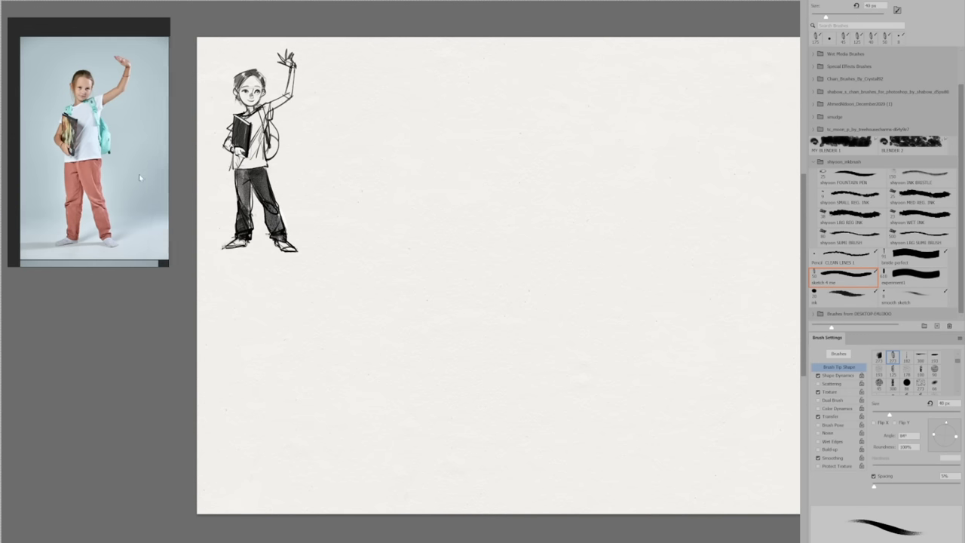
key(bracketleft)
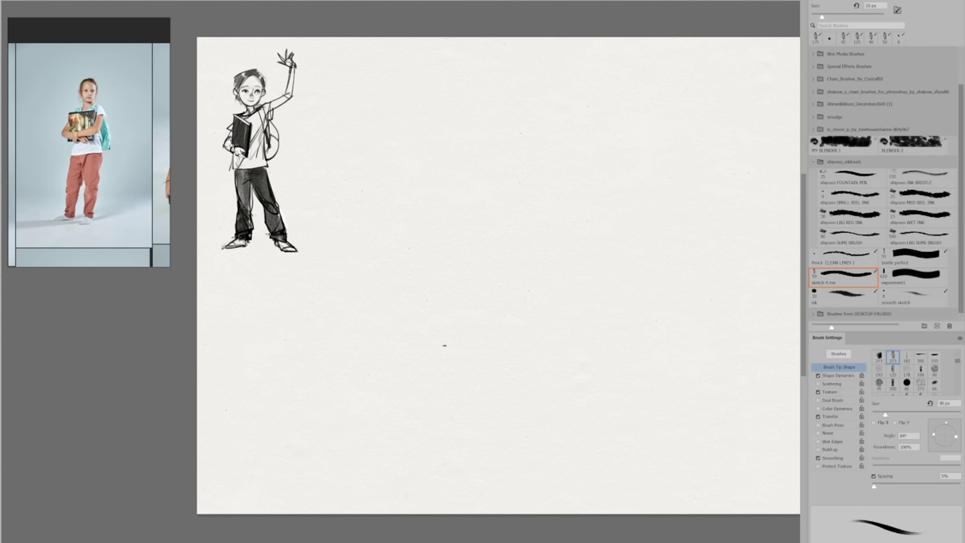
drag(416, 191, 422, 238)
mouse_move(437, 195)
mouse_down()
mouse_move(440, 240)
mouse_move(462, 201)
mouse_move(448, 214)
mouse_up()
mouse_move(422, 214)
mouse_down()
mouse_move(433, 220)
mouse_move(436, 210)
mouse_up()
mouse_move(436, 211)
mouse_down()
mouse_move(437, 221)
mouse_move(452, 209)
mouse_up()
key(ctrl+z)
key(ctrl+z)
key(ctrl+z)
key(ctrl+z)
key(ctrl+shift+z)
- Refine and darken the new face's eyes
key(e)
key(b)
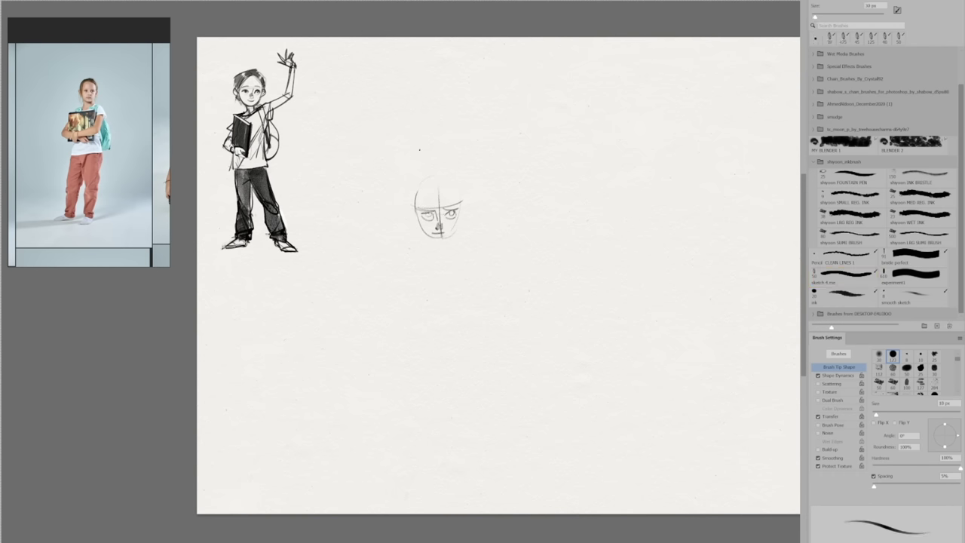
drag(460, 215, 433, 217)
key(b)
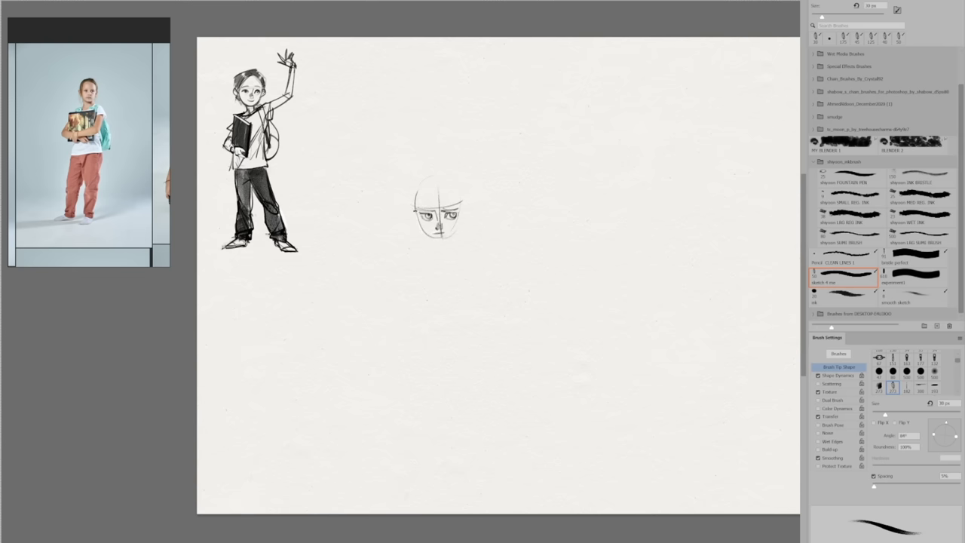
- Outline the new face's cheeks and jaw, and delete unwanted lines using a lasso selection
mouse_move(414, 208)
mouse_down()
mouse_move(434, 240)
mouse_move(465, 220)
mouse_move(443, 238)
mouse_up()
mouse_move(461, 223)
mouse_down()
mouse_move(442, 239)
mouse_move(465, 209)
mouse_up()
key(ctrl+z)
mouse_move(442, 241)
mouse_down()
mouse_move(465, 211)
mouse_move(443, 240)
mouse_move(464, 212)
mouse_move(457, 232)
mouse_up()
key(e)
key(l)
key(Delete)
key(ctrl+d)
- Draw the new head's rounded skull, straight fringe line and both ears, cleaning up the lines
key(b)
mouse_move(409, 202)
mouse_down()
mouse_move(442, 172)
mouse_move(466, 203)
mouse_up()
drag(415, 208, 415, 218)
drag(463, 208, 464, 223)
key(e)
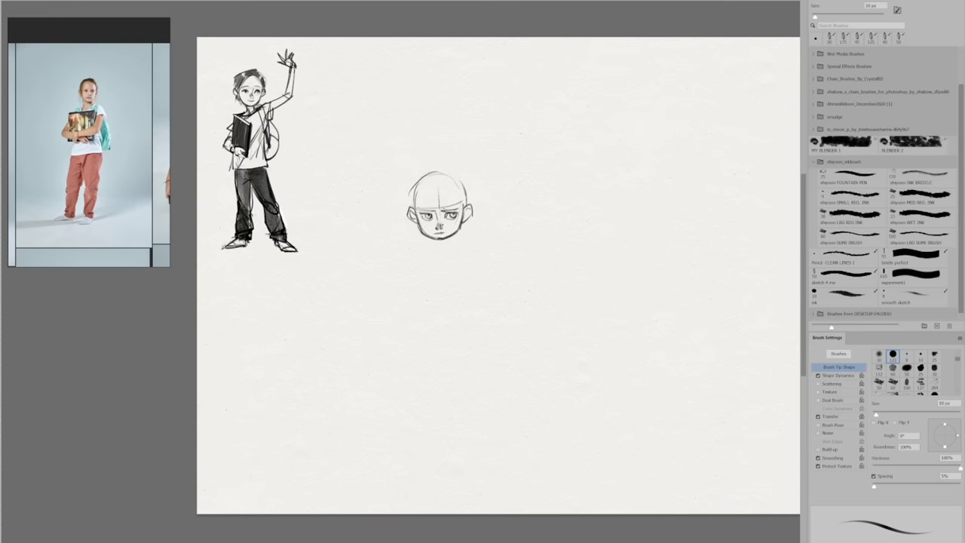
key(b)
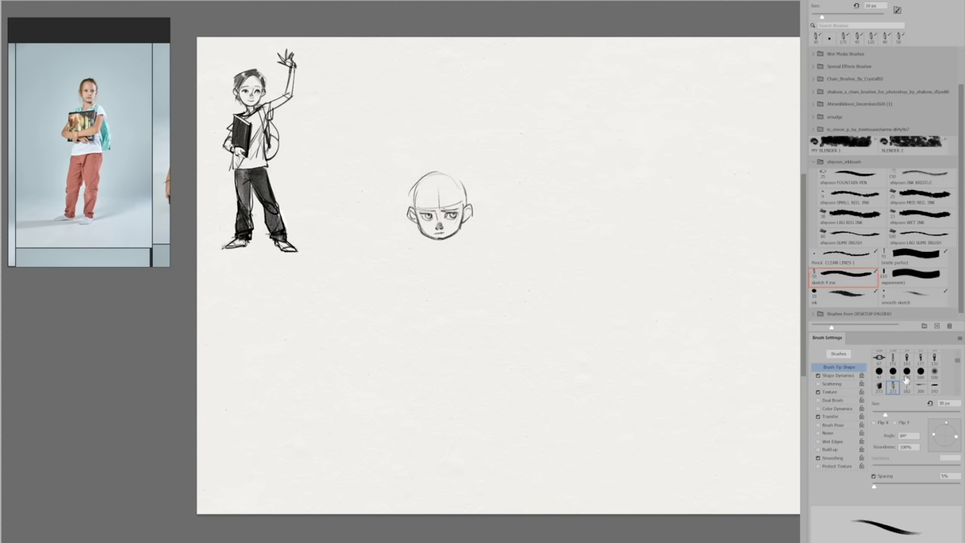
- Sketch the neck, shoulders, torso and waist block below the new head
drag(434, 239, 434, 250)
mouse_move(448, 230)
mouse_down()
mouse_move(447, 249)
mouse_move(416, 258)
mouse_up()
mouse_move(447, 248)
mouse_down()
mouse_move(469, 256)
mouse_move(458, 300)
mouse_up()
drag(417, 261, 419, 303)
drag(465, 269, 446, 306)
drag(437, 255, 431, 335)
mouse_move(419, 285)
mouse_down()
mouse_move(415, 340)
mouse_move(428, 348)
mouse_up()
drag(459, 302, 459, 339)
drag(419, 345, 460, 339)
drag(416, 317, 461, 315)
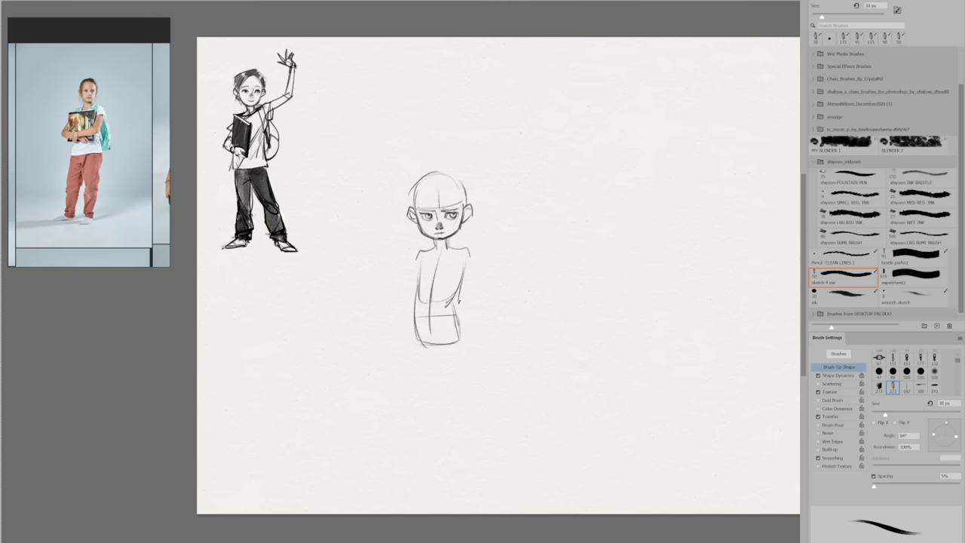
- Scale down the new head and torso sketch and shift it slightly
key(ctrl+t)
drag(517, 100, 485, 148)
mouse_move(451, 256)
mouse_down()
mouse_move(463, 211)
mouse_move(443, 256)
mouse_up()
key(Return)
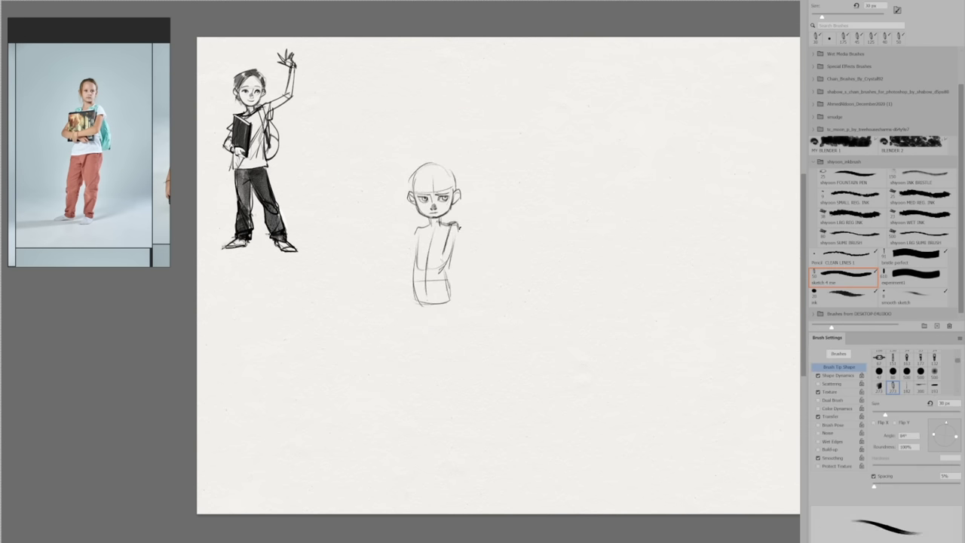
- Sketch both folded arms, the hands and the book held against the chest of the second figure
drag(460, 223, 438, 270)
mouse_move(419, 228)
mouse_down()
mouse_move(392, 258)
mouse_move(431, 268)
mouse_move(391, 264)
mouse_move(446, 254)
mouse_move(454, 261)
mouse_move(417, 262)
mouse_up()
drag(404, 261, 411, 275)
mouse_move(399, 265)
mouse_down()
mouse_move(405, 277)
mouse_move(434, 279)
mouse_up()
mouse_move(401, 226)
mouse_down()
mouse_move(402, 261)
mouse_move(419, 225)
mouse_up()
mouse_move(401, 224)
mouse_down()
mouse_move(446, 228)
mouse_move(437, 259)
mouse_up()
drag(445, 228, 443, 255)
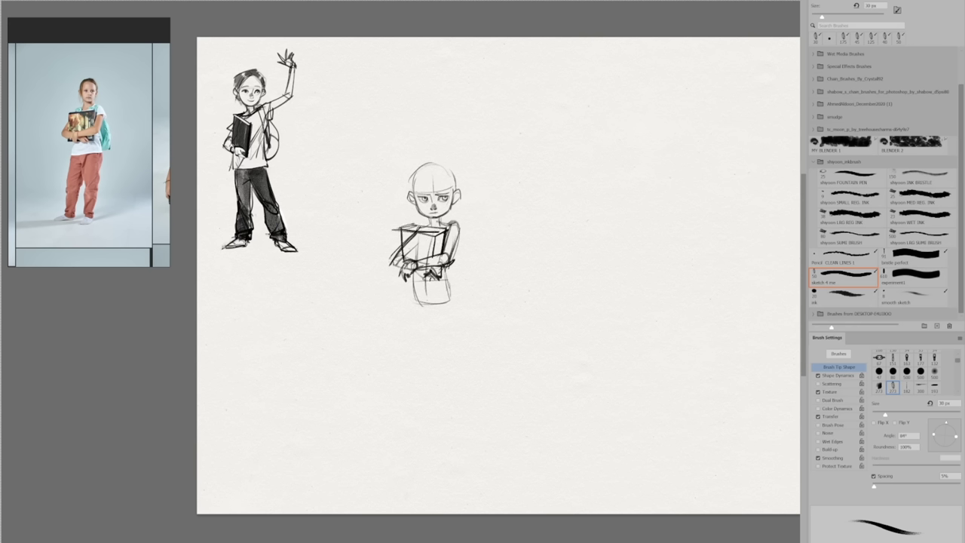
- Draw the loose short sleeve over the second figure's upper arm beside the book
mouse_move(420, 224)
mouse_down()
mouse_move(457, 223)
mouse_move(462, 257)
mouse_up()
mouse_move(453, 250)
mouse_down()
mouse_move(451, 265)
mouse_move(463, 260)
mouse_up()
mouse_move(460, 237)
mouse_down()
mouse_move(462, 259)
mouse_move(445, 246)
mouse_up()
- Draw the parted hair around the second figure's head and clean up the sleeve edge using a lasso selection
drag(433, 169, 413, 223)
mouse_move(427, 158)
mouse_down()
mouse_move(402, 193)
mouse_move(433, 157)
mouse_up()
drag(431, 159, 454, 189)
drag(460, 176, 464, 187)
drag(455, 202, 449, 217)
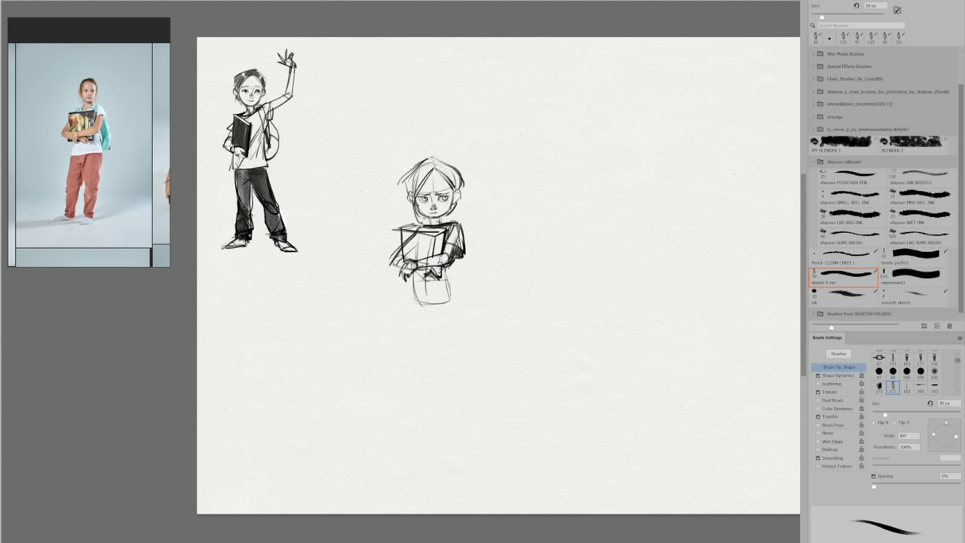
drag(413, 158, 440, 159)
drag(459, 182, 461, 213)
key(l)
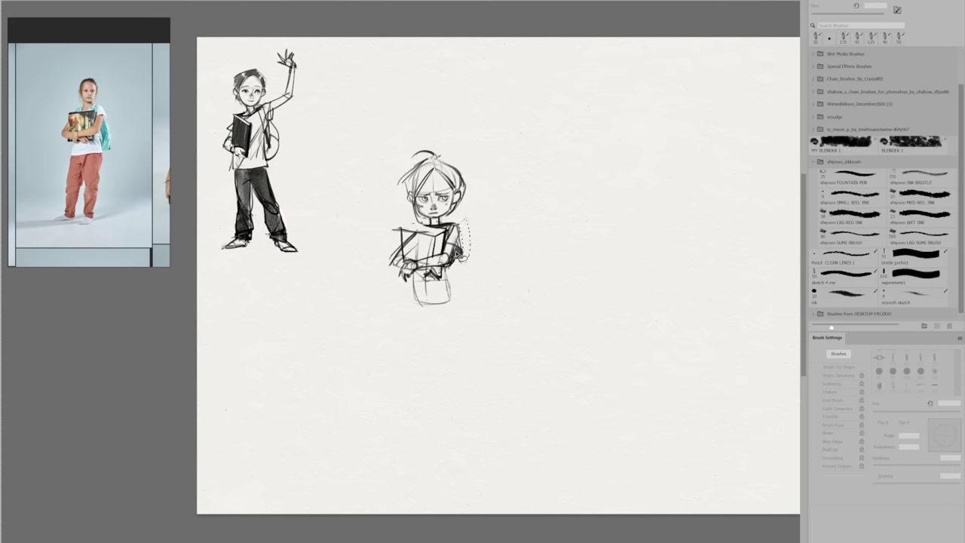
key(b)
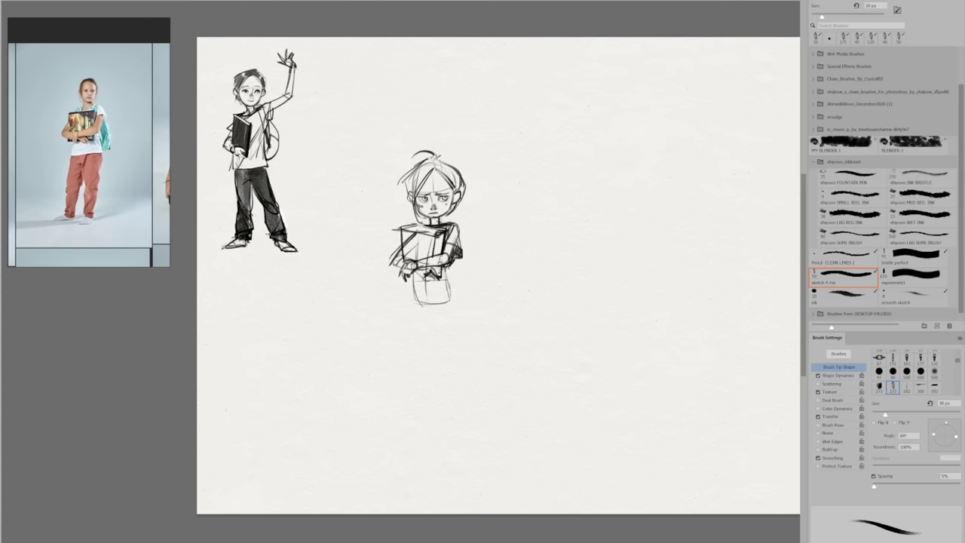
mouse_move(446, 277)
mouse_down()
mouse_move(432, 306)
mouse_move(435, 357)
mouse_up()
drag(450, 288, 426, 409)
drag(443, 355, 432, 417)
mouse_move(432, 361)
mouse_down()
mouse_move(426, 417)
mouse_move(403, 426)
mouse_up()
drag(403, 426, 436, 413)
key(ctrl+z)
key(ctrl+z)
key(ctrl+z)
key(ctrl+z)
key(ctrl+z)
key(ctrl+z)
key(ctrl+z)
- Draw the second figure's two legs with thighs, shins and pointed shoes below the waist block
mouse_move(412, 296)
mouse_down()
mouse_move(448, 292)
mouse_move(430, 362)
mouse_up()
drag(450, 298, 448, 367)
mouse_move(439, 364)
mouse_down()
mouse_move(441, 419)
mouse_move(422, 431)
mouse_move(440, 434)
mouse_up()
drag(416, 287, 444, 295)
drag(413, 295, 406, 354)
drag(430, 308, 404, 407)
mouse_move(408, 354)
mouse_down()
mouse_move(397, 412)
mouse_move(407, 423)
mouse_move(374, 423)
mouse_up()
drag(419, 352, 417, 367)
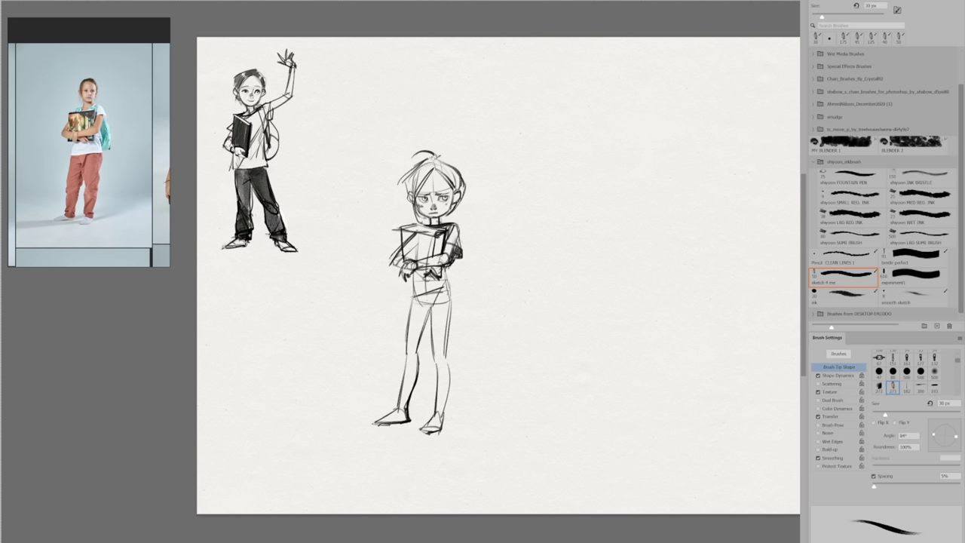
drag(396, 414, 376, 422)
drag(433, 415, 420, 429)
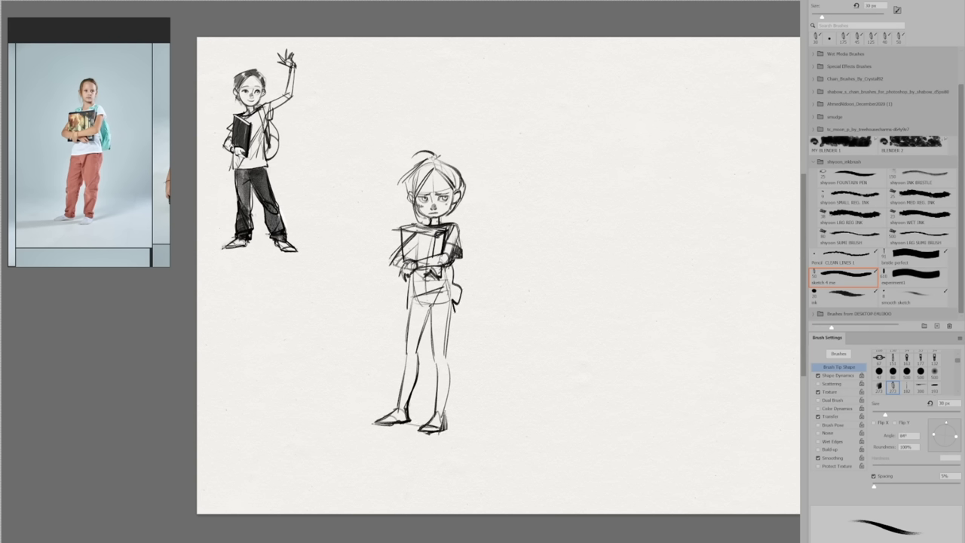
- Draw the T-shirt's side edge and lower hem across the second figure's hips, reworking the first hem lines
drag(405, 312, 453, 305)
drag(408, 309, 452, 300)
key(ctrl+z)
key(ctrl+z)
mouse_move(451, 274)
mouse_down()
mouse_move(417, 294)
mouse_move(457, 305)
mouse_up()
drag(424, 306, 456, 303)
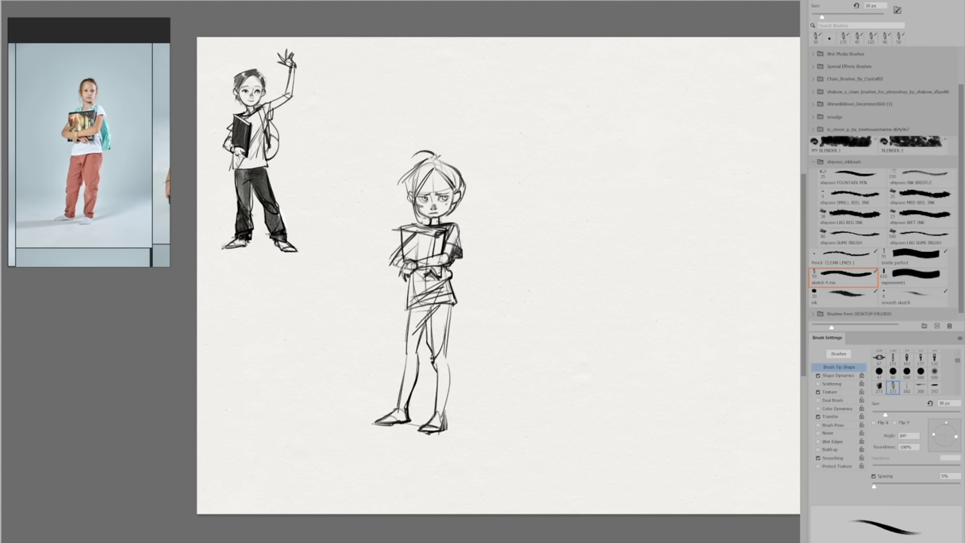
- Draw the baggy trouser outlines with knee folds and bunched cuffs over the second figure's legs
mouse_move(434, 368)
mouse_down()
mouse_move(430, 414)
mouse_move(450, 407)
mouse_up()
drag(430, 413, 451, 419)
drag(426, 334, 420, 372)
drag(406, 358, 400, 378)
mouse_move(422, 367)
mouse_down()
mouse_move(408, 408)
mouse_move(390, 402)
mouse_up()
drag(418, 350, 413, 415)
drag(405, 348, 400, 377)
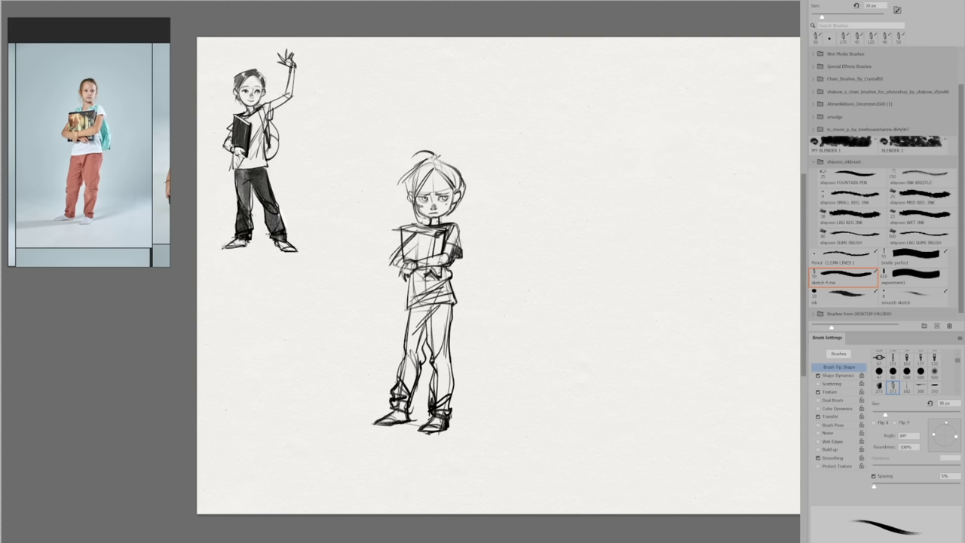
- Enlarge the sketch brush to 125 px and fill the second figure's hair with dark shading
key(bracketright)
key(bracketright)
key(bracketright)
key(bracketright)
key(bracketright)
key(bracketright)
key(bracketright)
key(bracketright)
mouse_move(407, 198)
mouse_down()
mouse_move(402, 166)
mouse_move(408, 194)
mouse_up()
key(ctrl+z)
key(ctrl+z)
mouse_move(429, 169)
mouse_down()
mouse_move(412, 190)
mouse_move(419, 180)
mouse_up()
mouse_move(433, 159)
mouse_down()
mouse_move(461, 189)
mouse_move(416, 193)
mouse_up()
drag(435, 160, 452, 176)
drag(414, 202, 422, 218)
- Shade the book, add a dark backpack behind the second figure and shade the trousers with hatching
mouse_move(454, 204)
mouse_down()
mouse_move(407, 260)
mouse_move(442, 233)
mouse_move(441, 255)
mouse_move(419, 274)
mouse_up()
drag(432, 267, 446, 270)
drag(452, 235, 457, 298)
drag(462, 253, 460, 296)
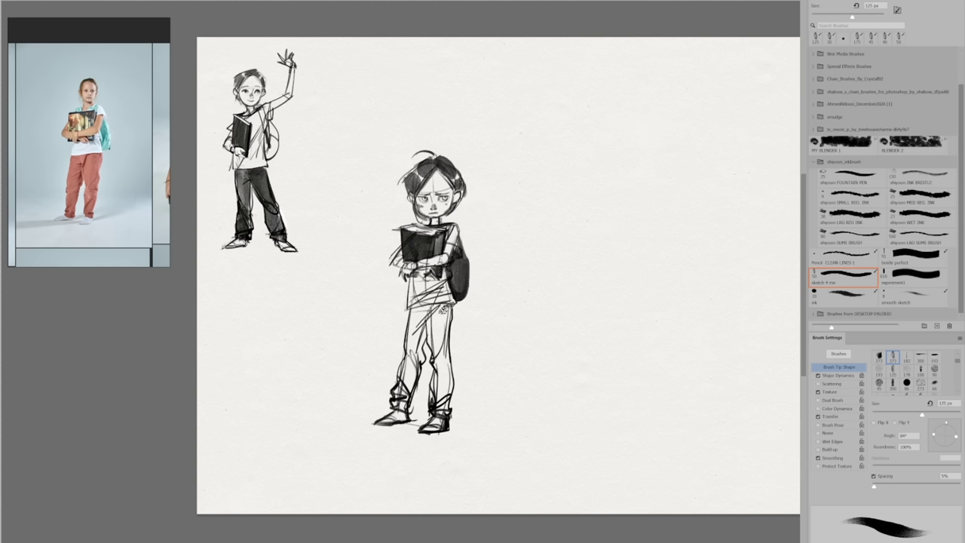
mouse_move(392, 413)
mouse_down()
mouse_move(410, 382)
mouse_move(415, 321)
mouse_move(431, 305)
mouse_up()
mouse_move(428, 419)
mouse_down()
mouse_move(450, 389)
mouse_move(451, 306)
mouse_move(413, 308)
mouse_up()
- Lasso the finished second figure, scale it down and place it directly beneath the waving figure
key(l)
mouse_move(479, 142)
mouse_down()
mouse_move(492, 418)
mouse_move(483, 144)
mouse_move(452, 239)
mouse_up()
key(ctrl+t)
drag(443, 366, 300, 381)
key(Return)
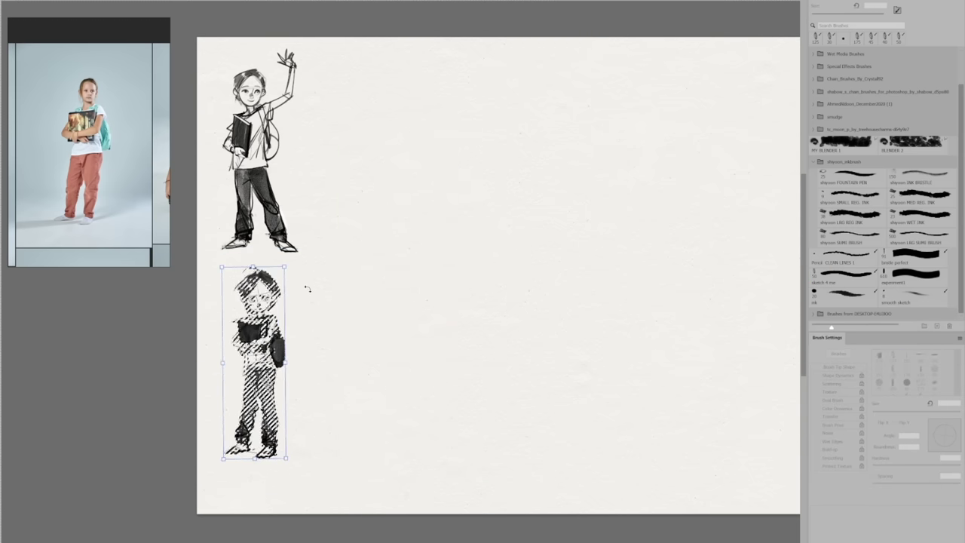
key(ctrl+d)
key(b)
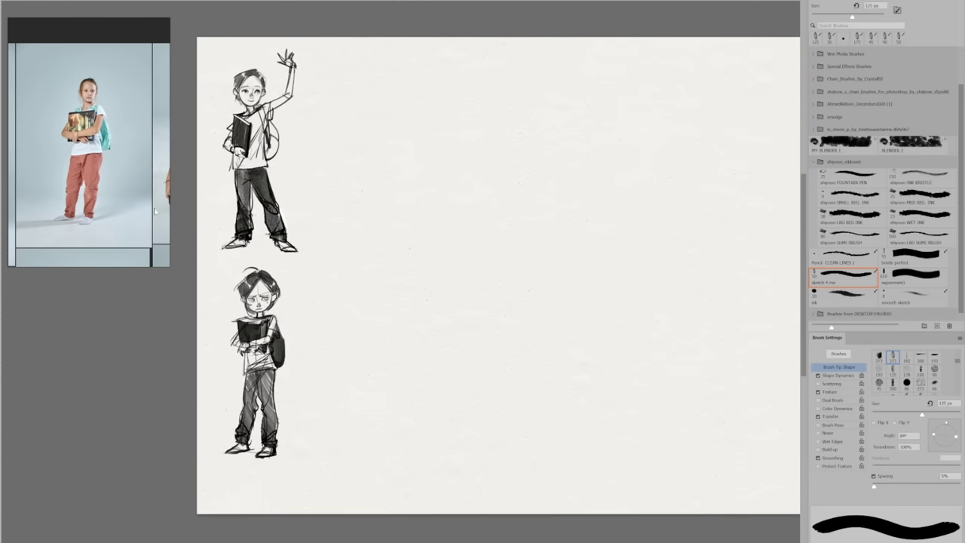
- Bring up the reference photo of the child crouching over an open book and reduce the sketch brush to 40 px
double_click(142, 210)
drag(125, 161, 91, 170)
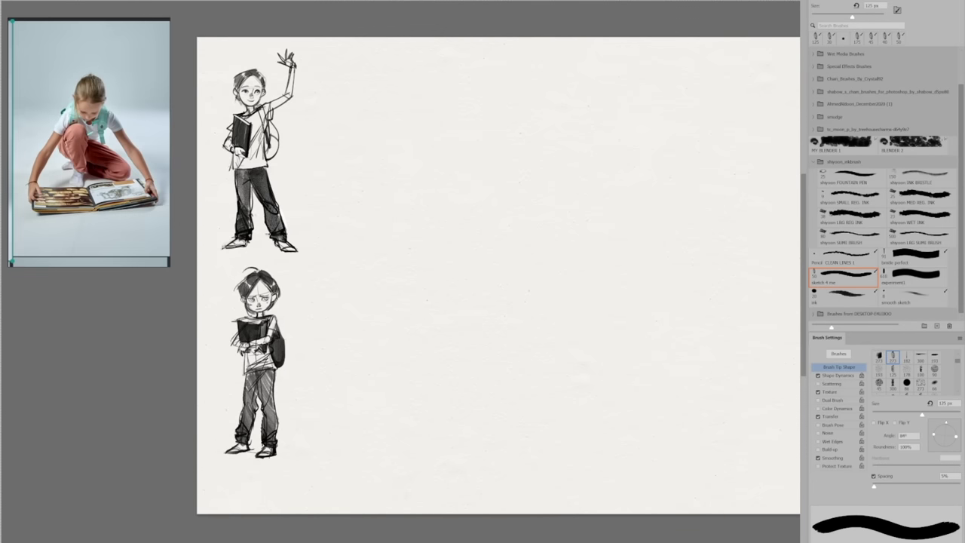
key(bracketleft)
key(bracketleft)
key(bracketleft)
key(bracketleft)
key(bracketleft)
key(bracketleft)
key(bracketleft)
key(bracketleft)
- Sketch the third figure's downward-tilted head with round skull, jaw, eyes, frowning brows and ears
drag(464, 235, 473, 259)
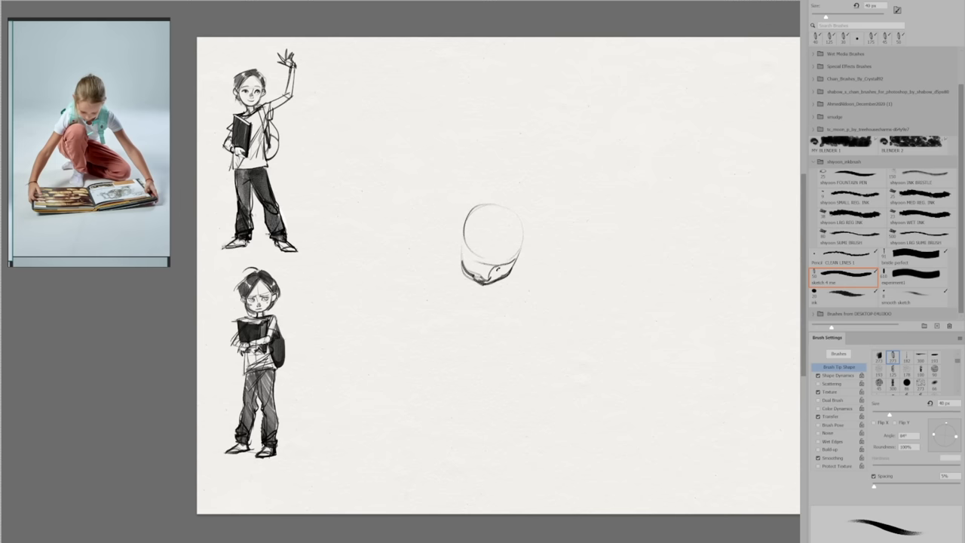
drag(484, 265, 479, 263)
key(e)
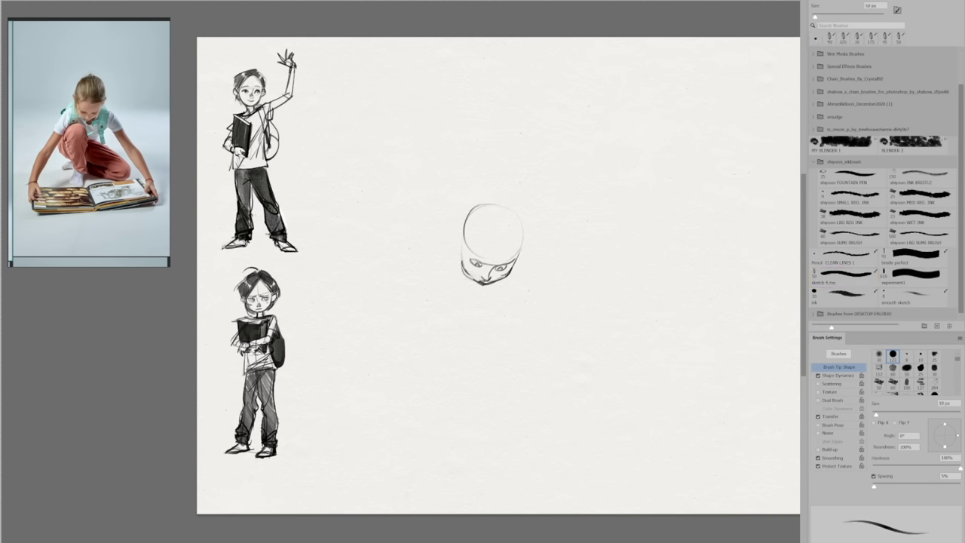
key(b)
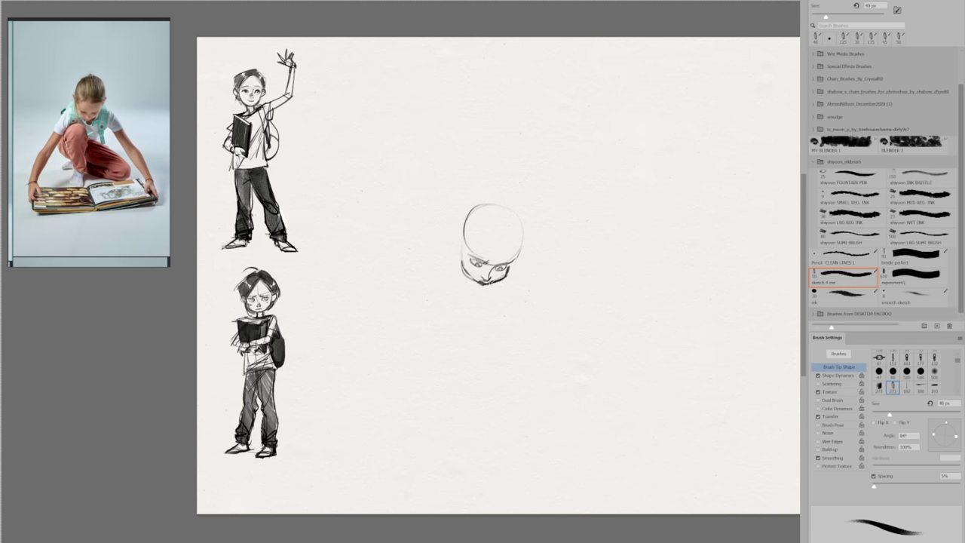
drag(468, 220, 461, 260)
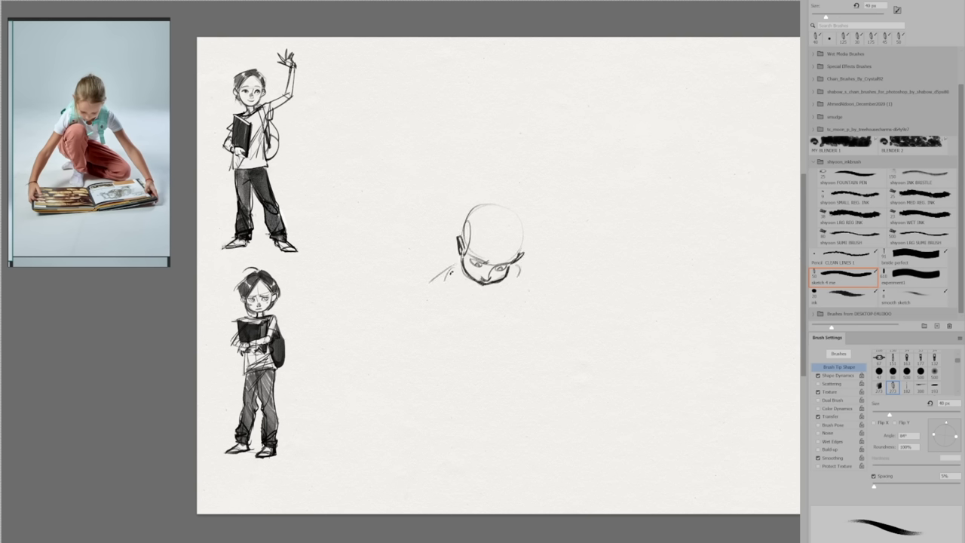
- Sketch the leaning torso and shoulders below the third figure's head
mouse_move(508, 283)
mouse_down()
mouse_move(529, 286)
mouse_move(458, 313)
mouse_up()
drag(451, 280, 441, 347)
drag(498, 297, 486, 322)
- Scale down the third figure's head and torso sketch, deselect it and undo the stray strokes
key(m)
mouse_move(404, 171)
mouse_down()
mouse_move(567, 386)
mouse_move(549, 358)
mouse_up()
key(ctrl+t)
key(Return)
key(ctrl+d)
key(b)
key(ctrl+z)
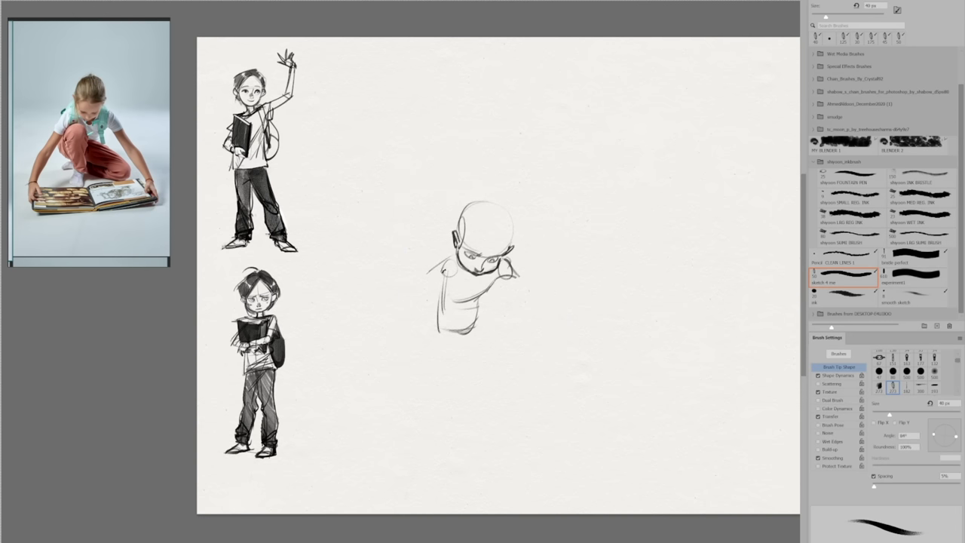
key(ctrl+z)
key(ctrl+d)
- Draw the third figure's arm reaching down to a curled hand and start the opposite outstretched arm
drag(444, 260, 413, 295)
mouse_move(450, 278)
mouse_down()
mouse_move(411, 299)
mouse_move(380, 344)
mouse_up()
drag(421, 300, 389, 342)
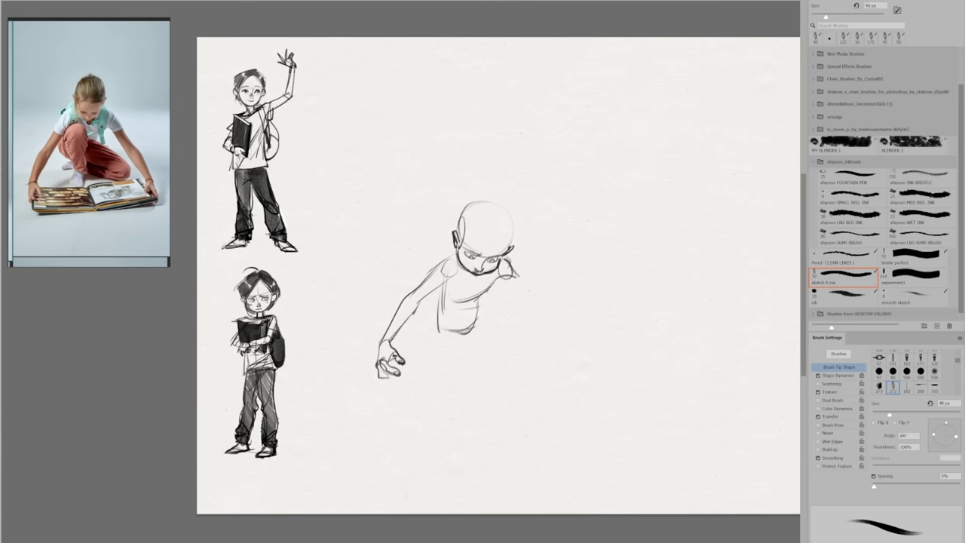
mouse_move(500, 261)
mouse_down()
mouse_move(562, 347)
mouse_move(558, 382)
mouse_up()
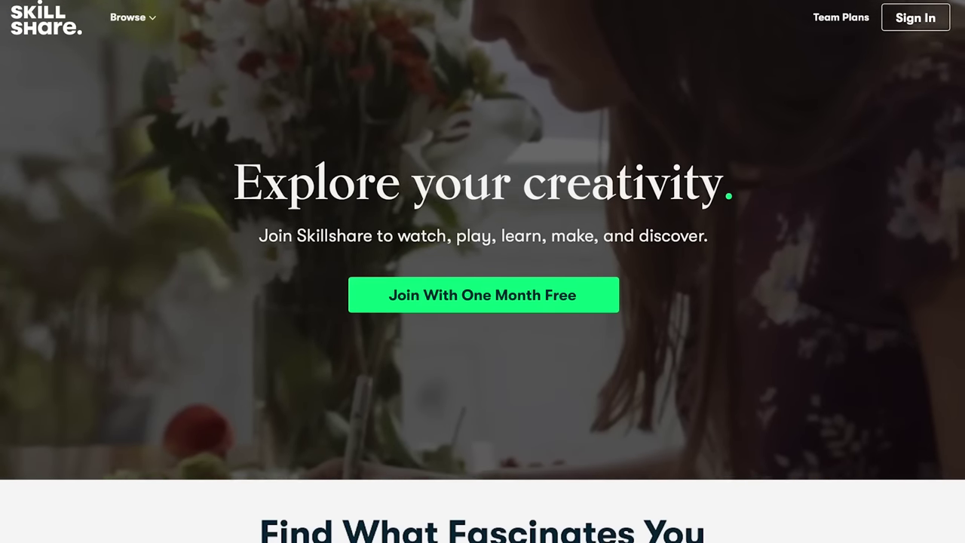
- On the Skillshare website, open the featured class Botanical Illustration: Paint a Colorful Garden with Watercolor and Gouache
scroll(483, 271, down, 4)
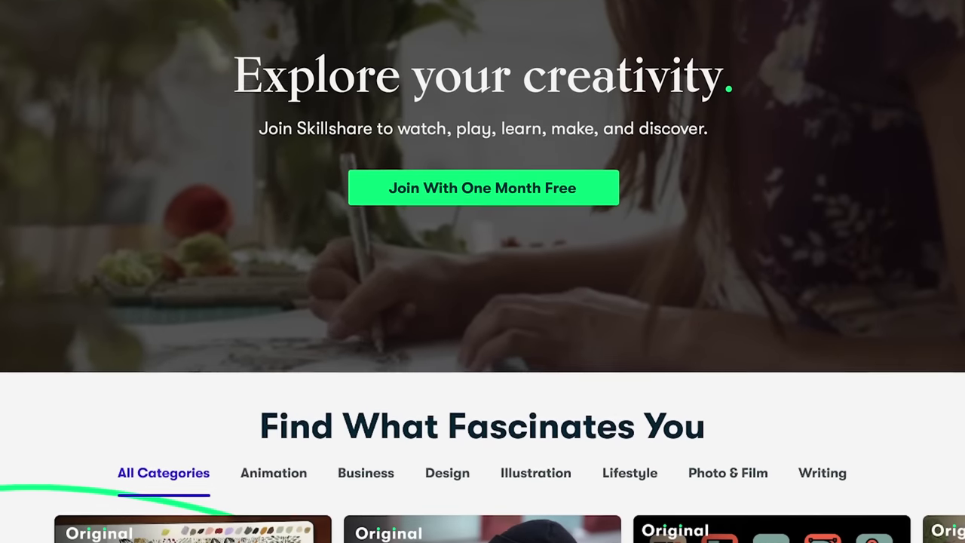
scroll(323, 388, down, 3)
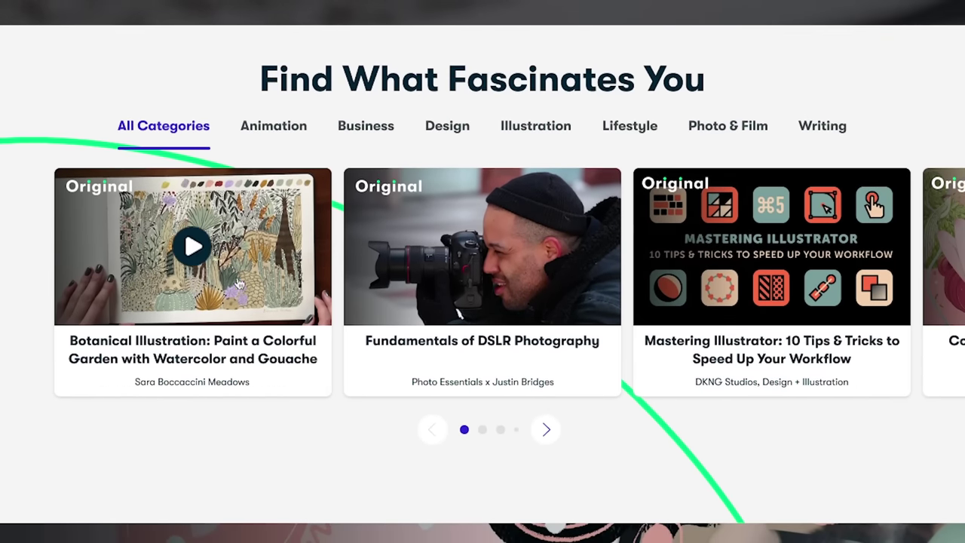
click(194, 243)
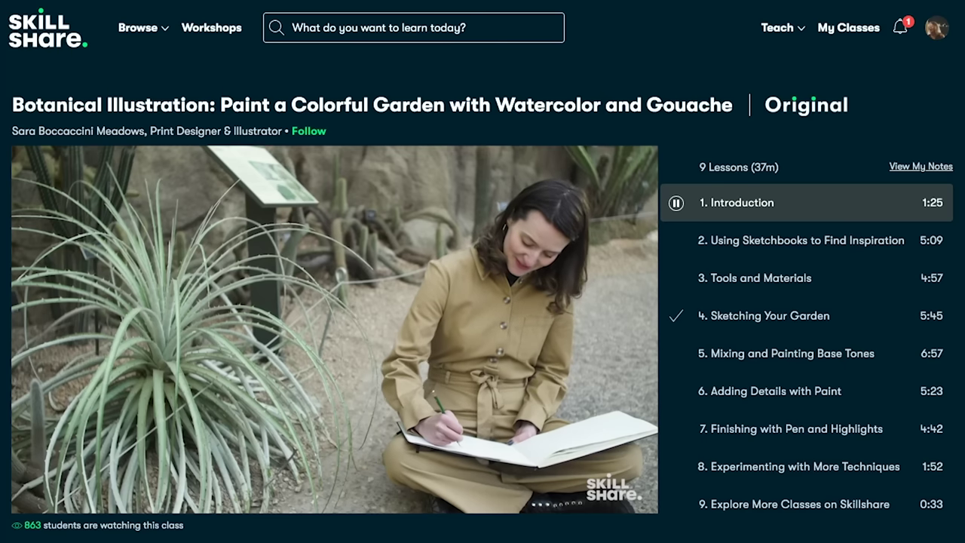
- Look through the botanical class's description, reviews, discussions, project description and student projects
scroll(482, 271, down, 5)
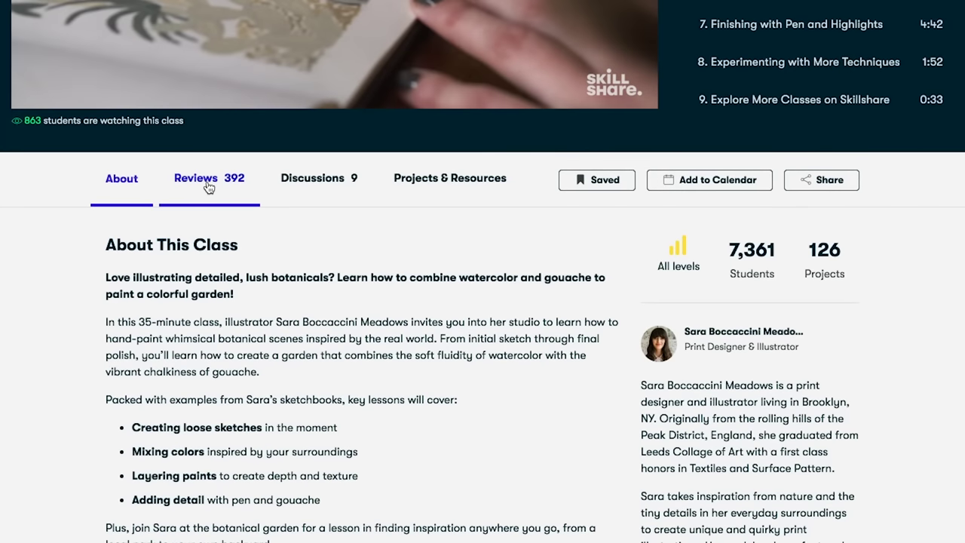
click(209, 187)
click(314, 195)
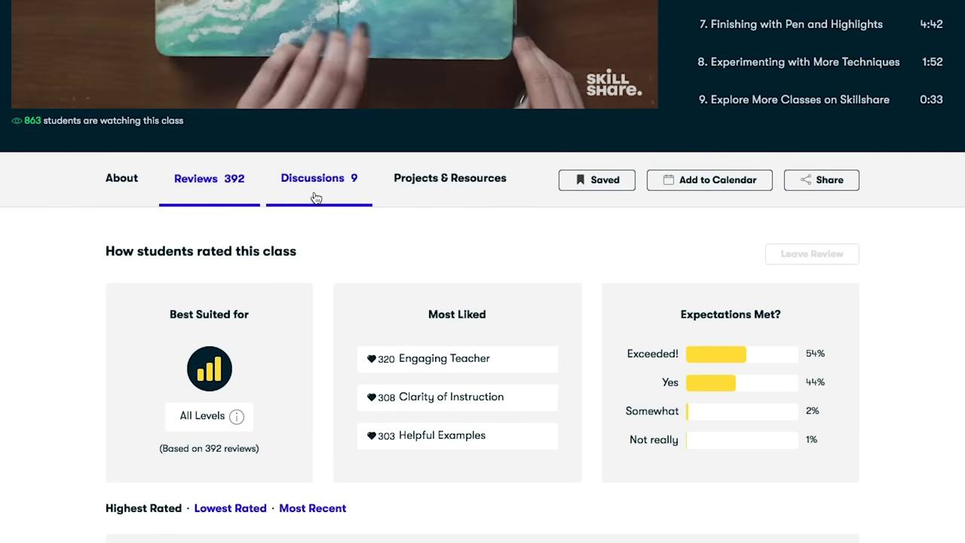
click(441, 189)
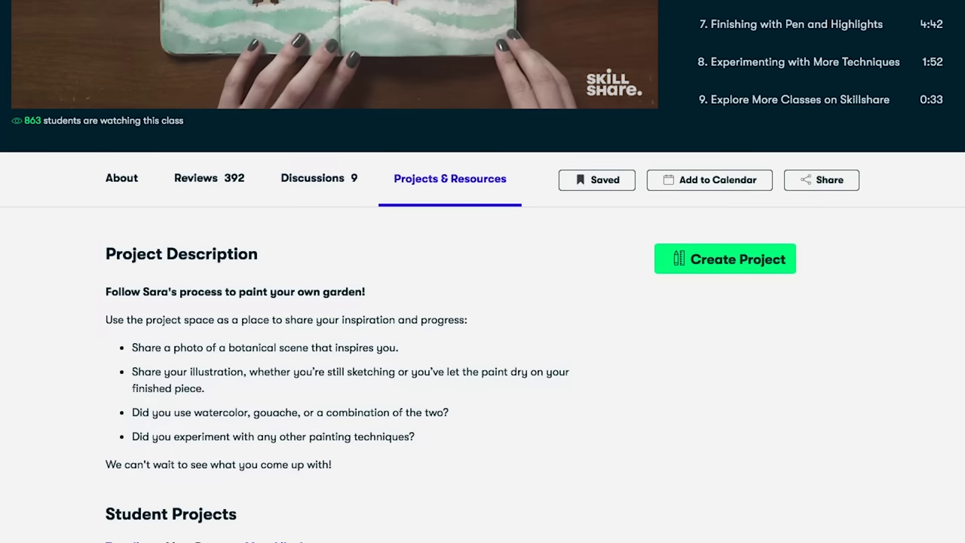
scroll(441, 194, down, 1)
scroll(483, 272, down, 5)
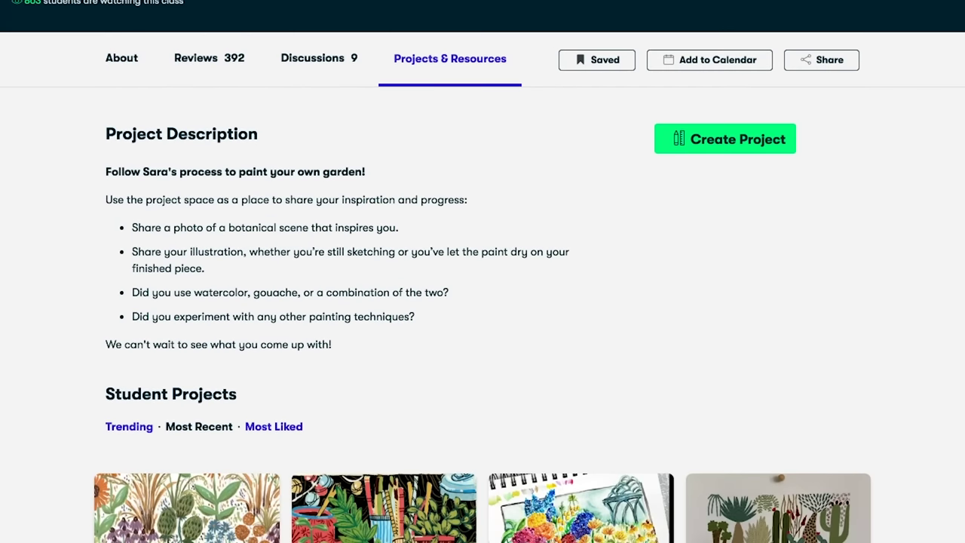
scroll(482, 272, down, 2)
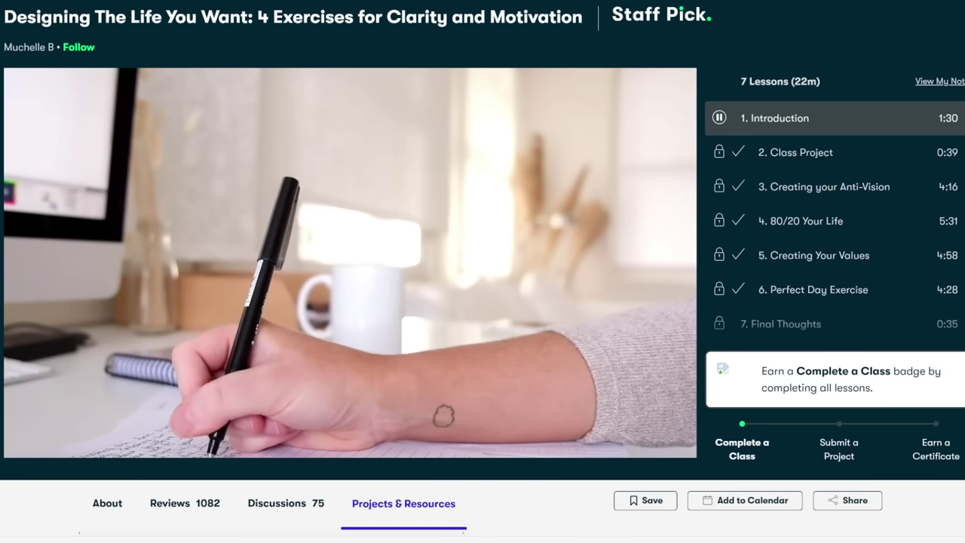
- Examine the worksheets, resources and student projects of the class Designing The Life You Want
scroll(482, 271, down, 2)
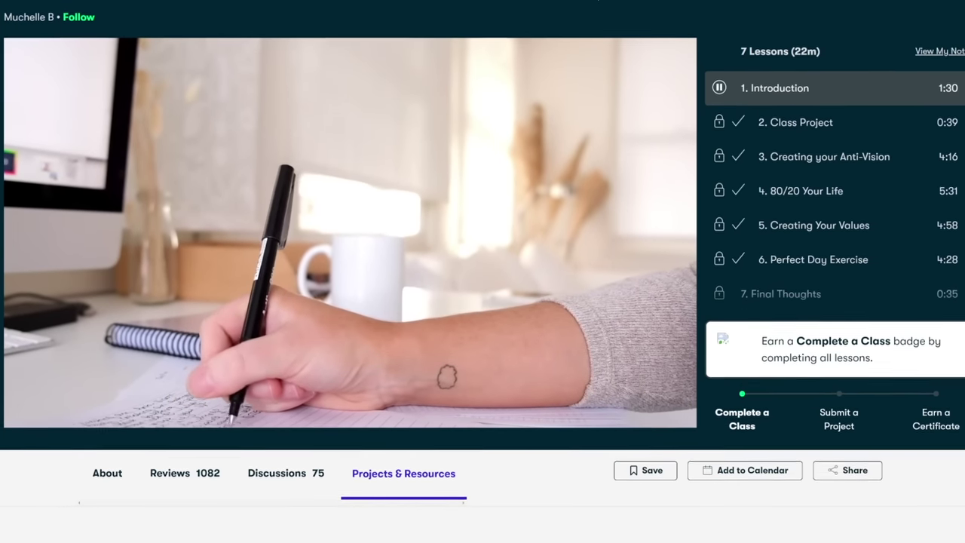
scroll(483, 271, down, 2)
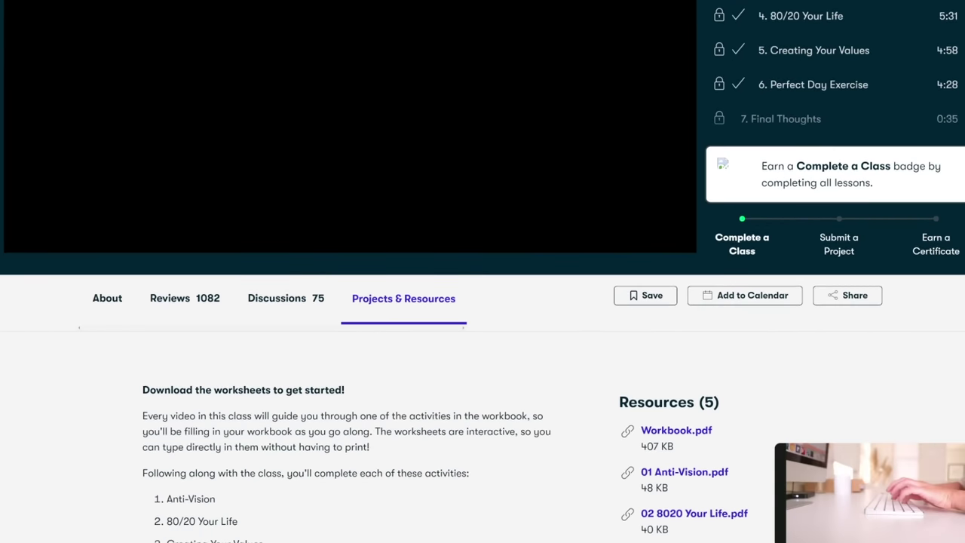
scroll(483, 271, down, 1)
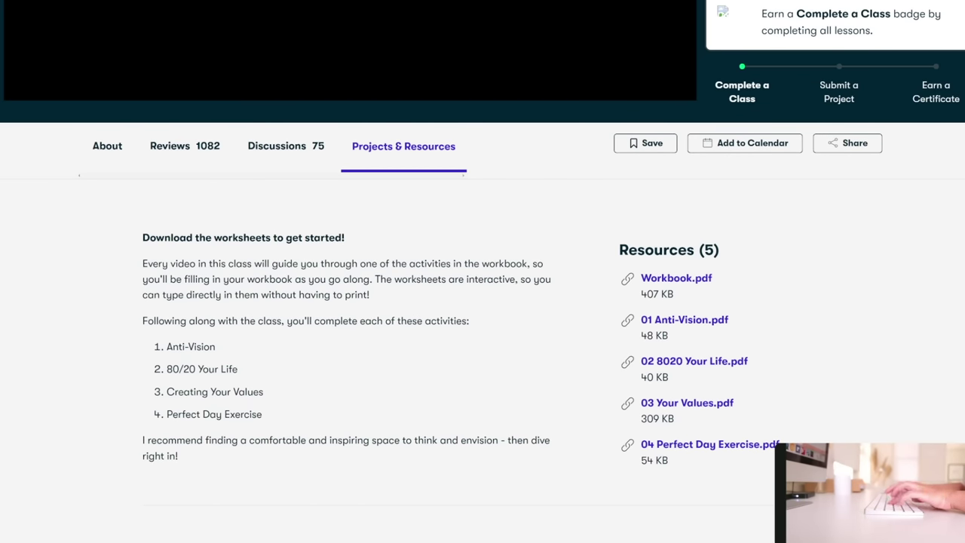
scroll(482, 271, down, 1)
scroll(482, 271, down, 5)
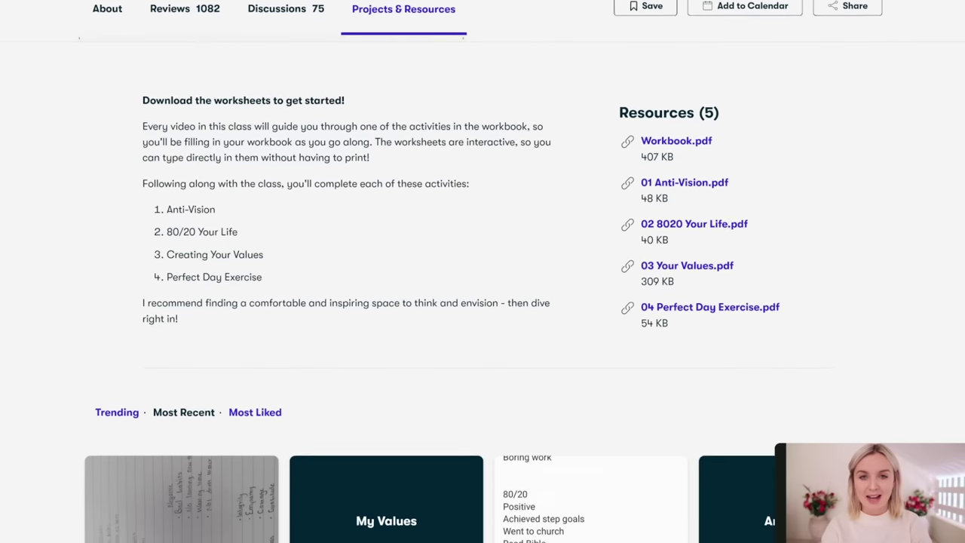
scroll(483, 302, down, 1)
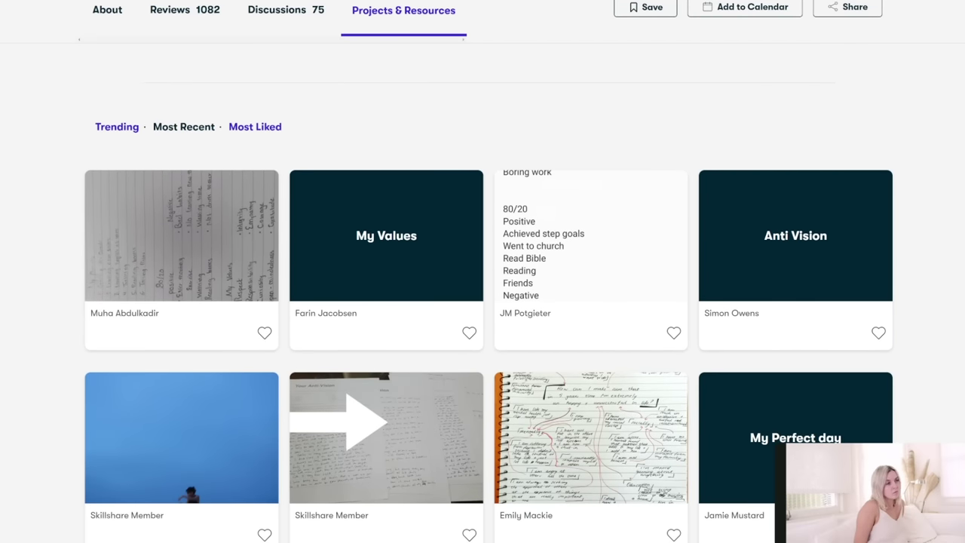
scroll(482, 302, down, 4)
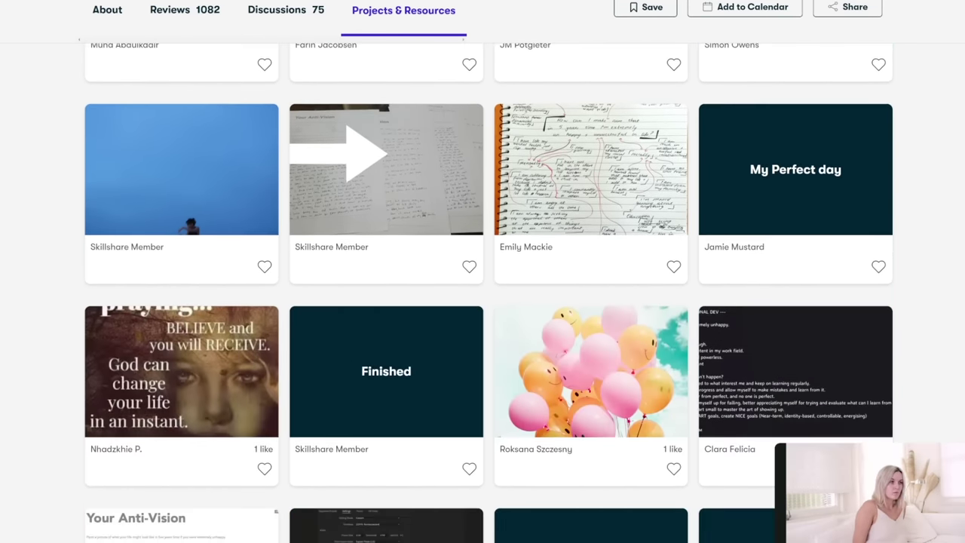
scroll(483, 302, down, 6)
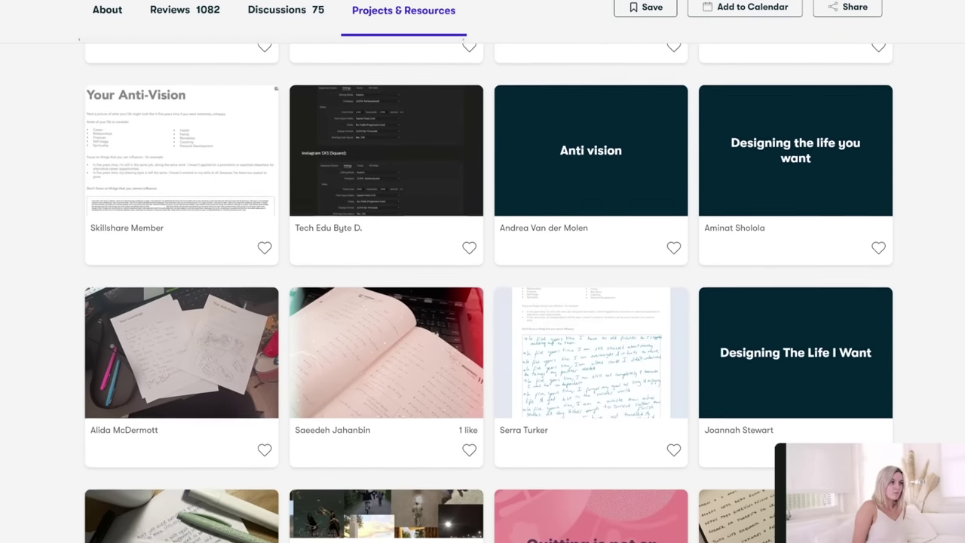
scroll(483, 302, down, 1)
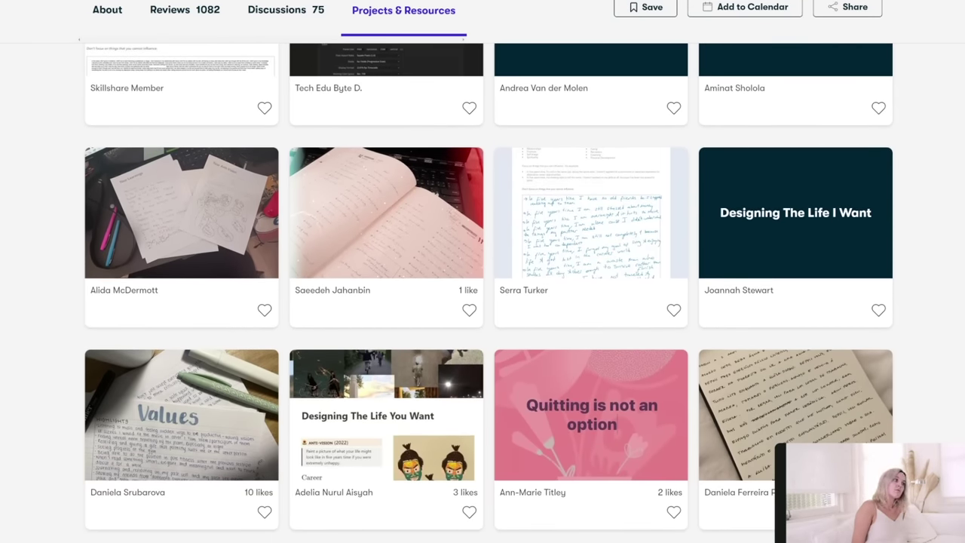
- Open the student project "80/20 my days", read through it and close it
click(409, 233)
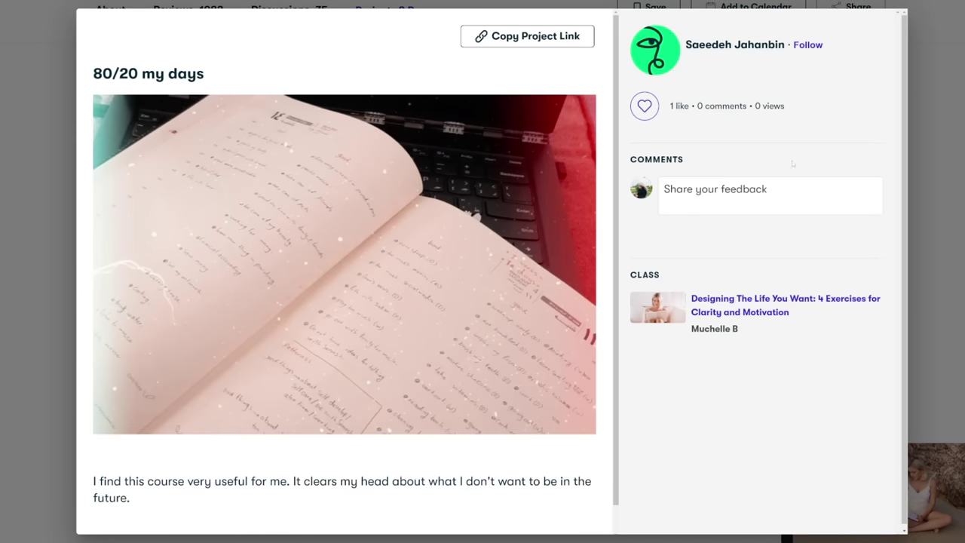
scroll(500, 274, down, 1)
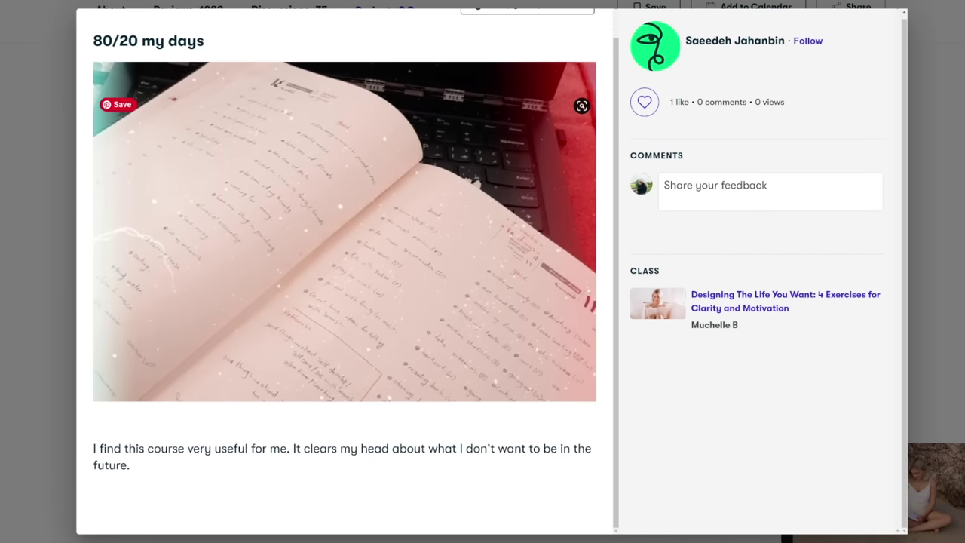
click(947, 319)
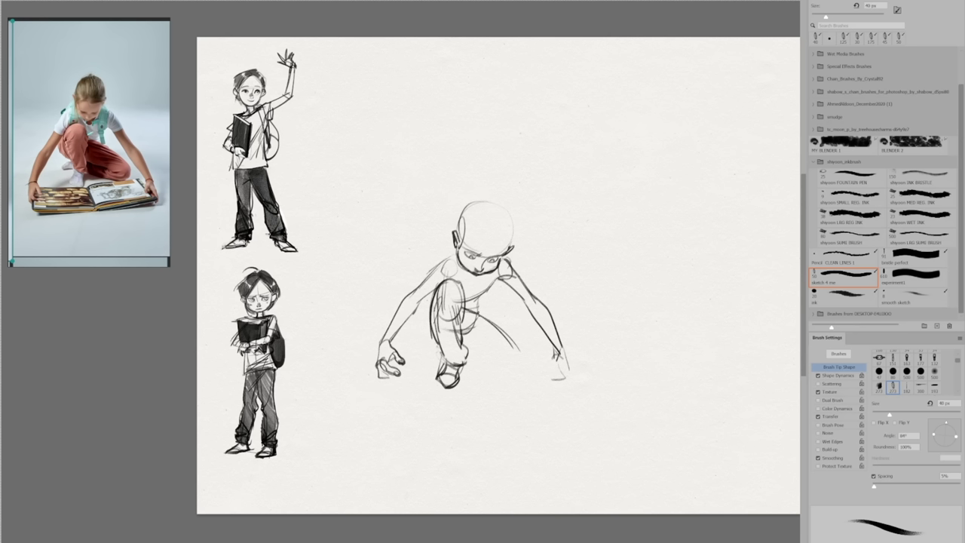
- Draw the crouching figure's folded kneeling leg with its knee contours, and add the heel behind the front foot
mouse_move(463, 333)
mouse_down()
mouse_move(521, 356)
mouse_move(508, 367)
mouse_up()
mouse_move(524, 357)
mouse_down()
mouse_move(510, 368)
mouse_move(476, 363)
mouse_up()
drag(492, 351, 500, 368)
drag(503, 351, 526, 352)
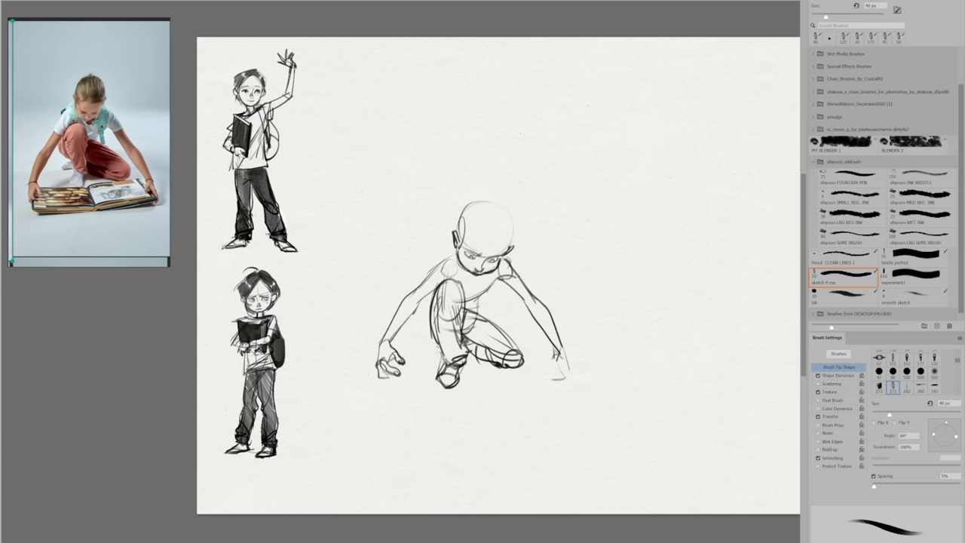
drag(433, 344, 425, 357)
drag(425, 357, 442, 355)
- Draw the side of the crouching figure's torso and a hanging backpack strap running down from the shoulder
drag(495, 282, 463, 308)
drag(484, 297, 475, 318)
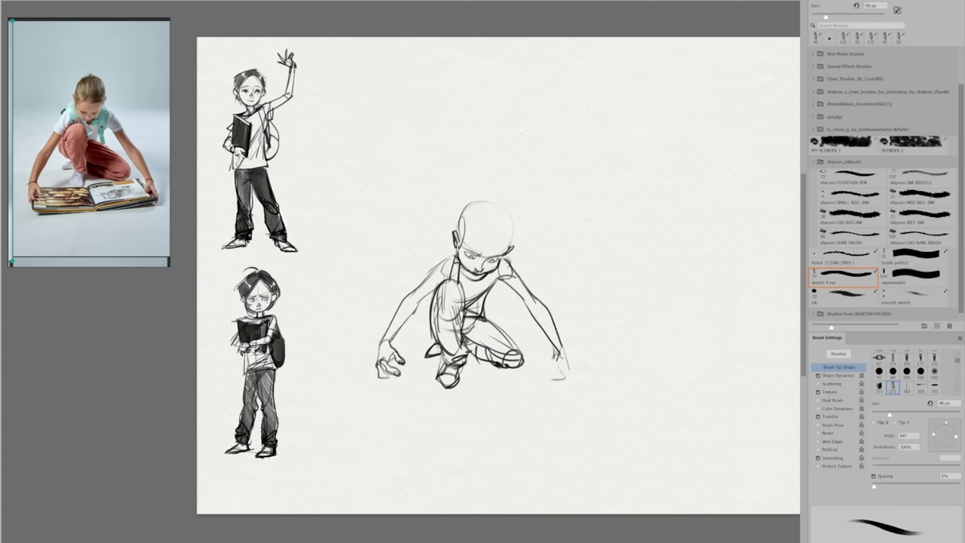
drag(503, 261, 497, 288)
mouse_move(498, 273)
mouse_down()
mouse_move(487, 294)
mouse_move(495, 320)
mouse_up()
drag(500, 286, 499, 320)
drag(493, 290, 486, 300)
drag(501, 258, 507, 264)
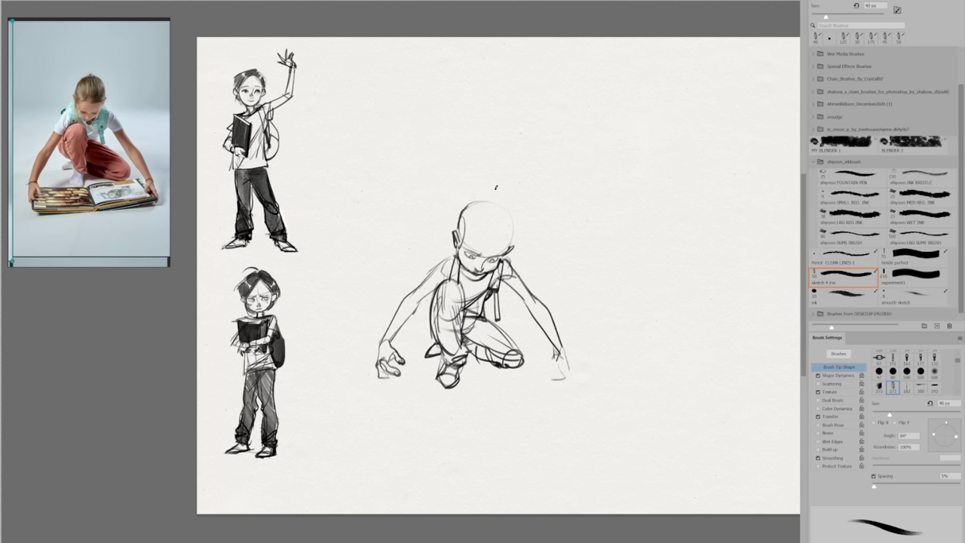
- Sketch the crouching figure's hair with an outer contour, swept-back strands, a loose lock by the face and a bun on top
drag(454, 215, 454, 231)
drag(468, 203, 478, 197)
drag(484, 200, 518, 214)
mouse_move(519, 215)
mouse_down()
mouse_move(513, 240)
mouse_move(495, 194)
mouse_up()
mouse_move(490, 239)
mouse_down()
mouse_move(512, 235)
mouse_move(516, 220)
mouse_up()
mouse_move(482, 236)
mouse_down()
mouse_move(432, 251)
mouse_move(494, 221)
mouse_move(463, 238)
mouse_up()
key(ctrl+z)
drag(474, 200, 473, 236)
drag(484, 211, 484, 237)
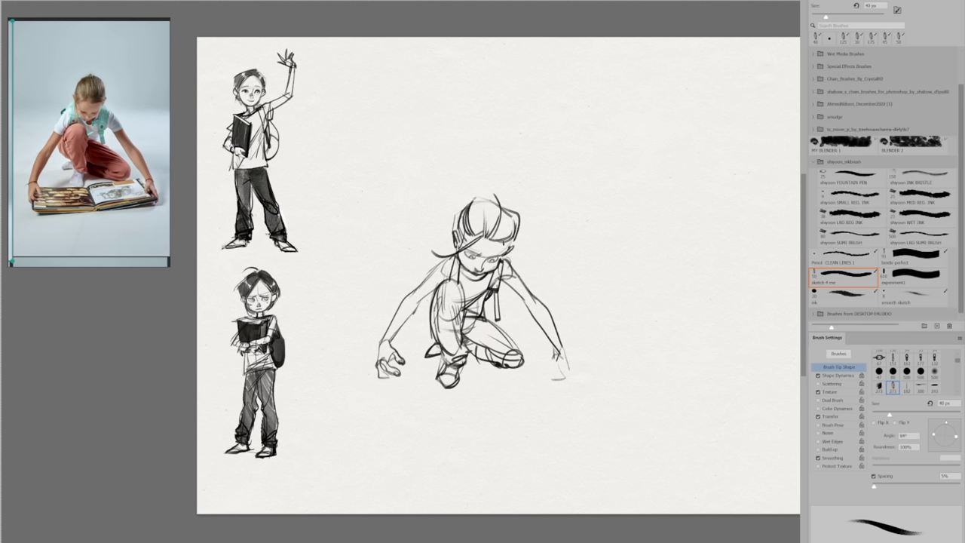
drag(470, 202, 493, 197)
drag(472, 190, 497, 189)
drag(475, 190, 464, 204)
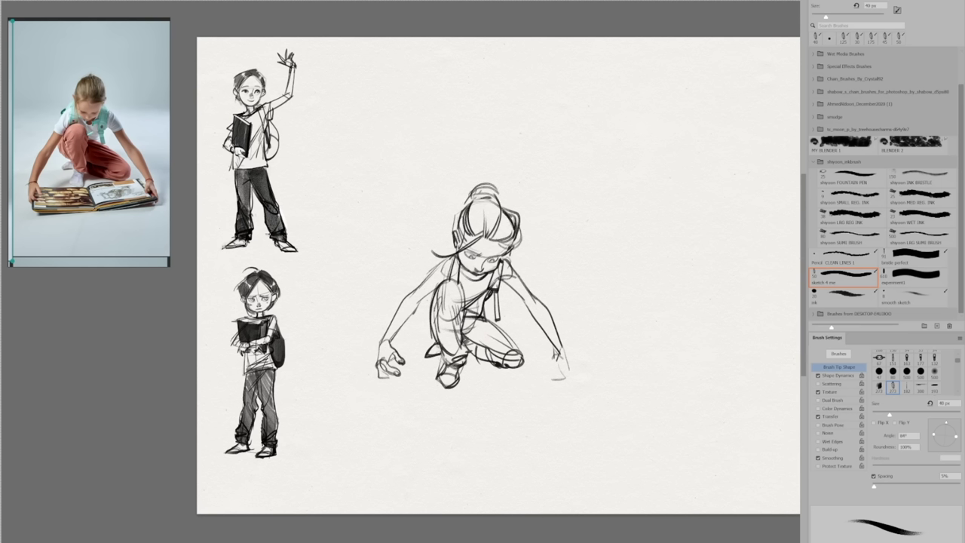
- Reinforce the contours of both of the crouching figure's arms and sketch the hand of the arm beside the kneeling leg
drag(449, 259, 380, 340)
drag(391, 342, 443, 279)
drag(503, 279, 553, 346)
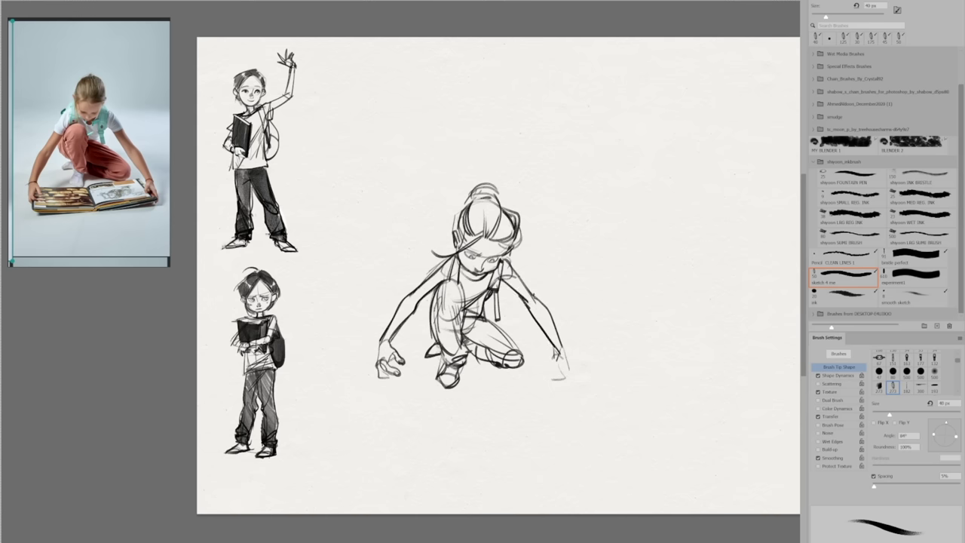
drag(536, 299, 560, 348)
drag(562, 343, 567, 365)
drag(559, 358, 558, 385)
drag(569, 368, 562, 388)
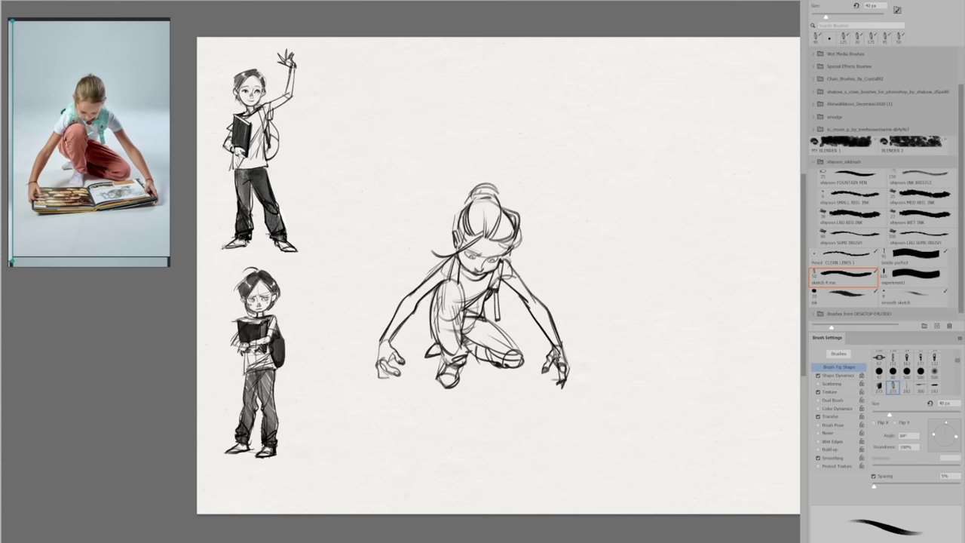
- Clean up the hand beside the kneeling leg by erasing and transforming parts, and redraw its forearm and fingers with the sketch brush
key(e)
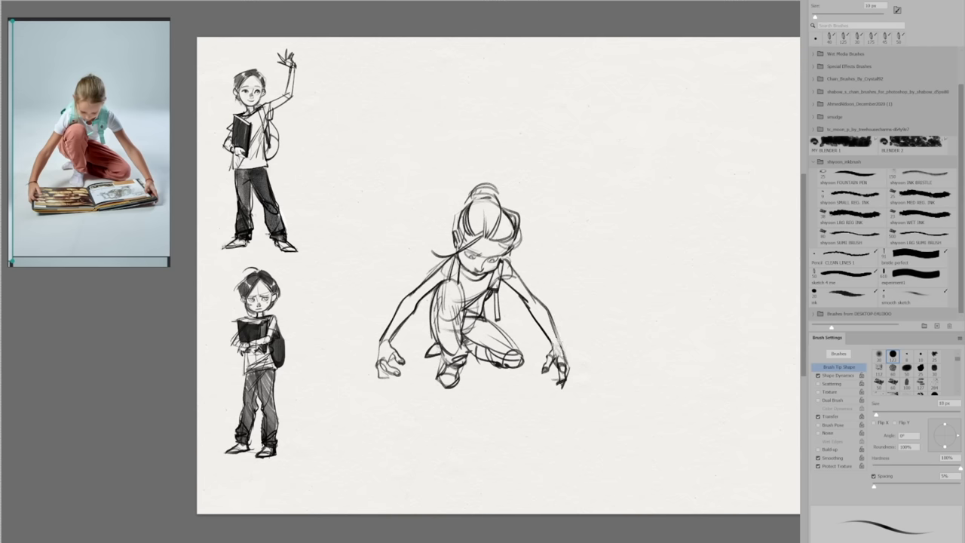
drag(557, 332, 567, 365)
drag(566, 380, 563, 388)
mouse_move(412, 310)
mouse_down()
mouse_move(396, 335)
mouse_move(405, 382)
mouse_move(411, 359)
mouse_move(400, 375)
mouse_up()
key(l)
key(ctrl+t)
key(Return)
key(ctrl+d)
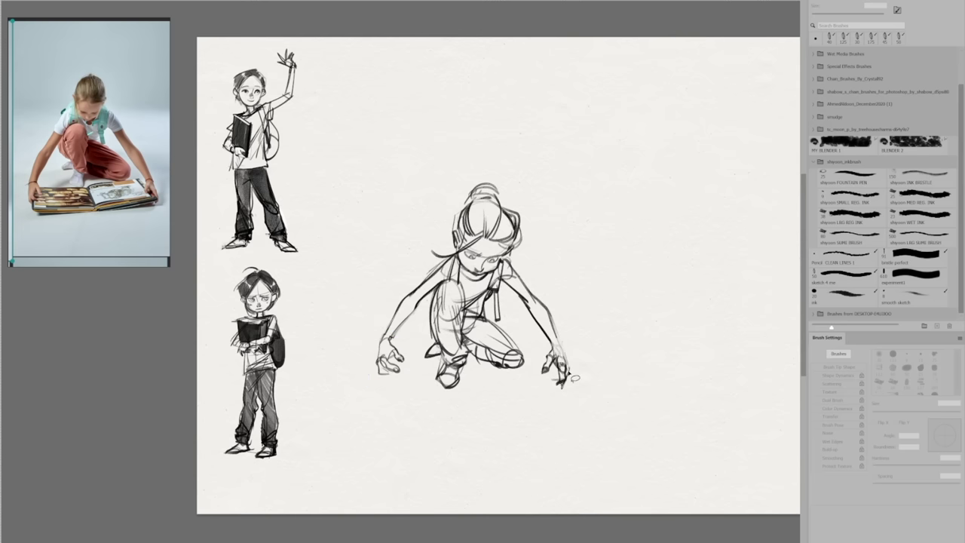
key(Delete)
key(ctrl+d)
drag(570, 355, 549, 349)
key(b)
key(])
drag(554, 323, 564, 361)
mouse_move(550, 345)
mouse_down()
mouse_move(546, 357)
mouse_move(562, 368)
mouse_up()
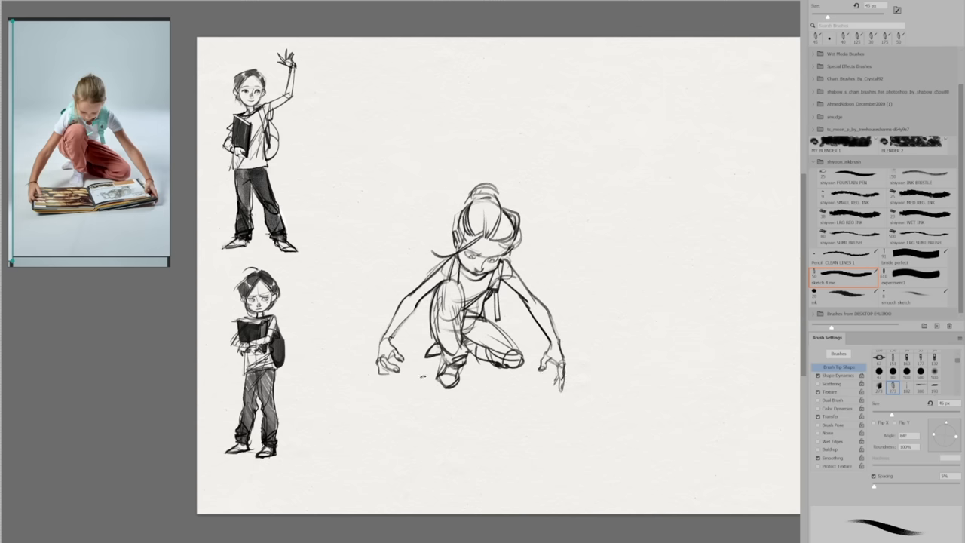
- Reposition the crouching figure's front foot, darken the shoe and kneeling leg contours, and add short sleeves on both arms
key(l)
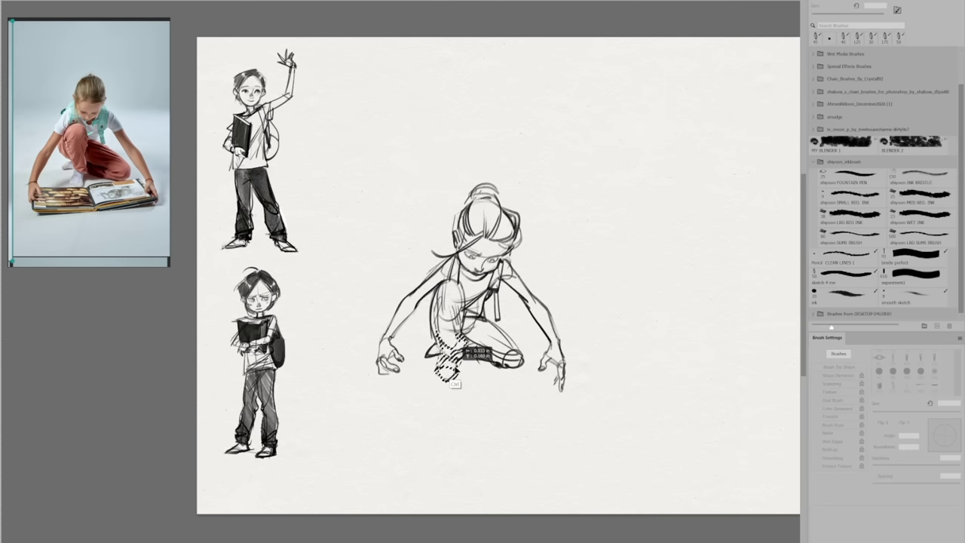
key(b)
drag(487, 320, 522, 374)
drag(434, 369, 461, 365)
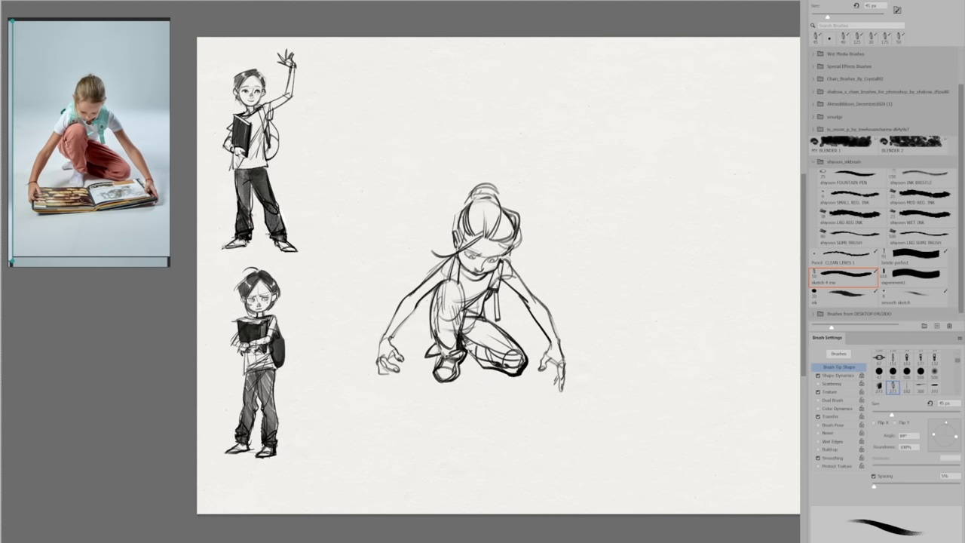
mouse_move(453, 258)
mouse_down()
mouse_move(415, 288)
mouse_move(433, 289)
mouse_up()
mouse_move(434, 284)
mouse_down()
mouse_move(451, 273)
mouse_move(528, 295)
mouse_up()
drag(514, 267, 527, 289)
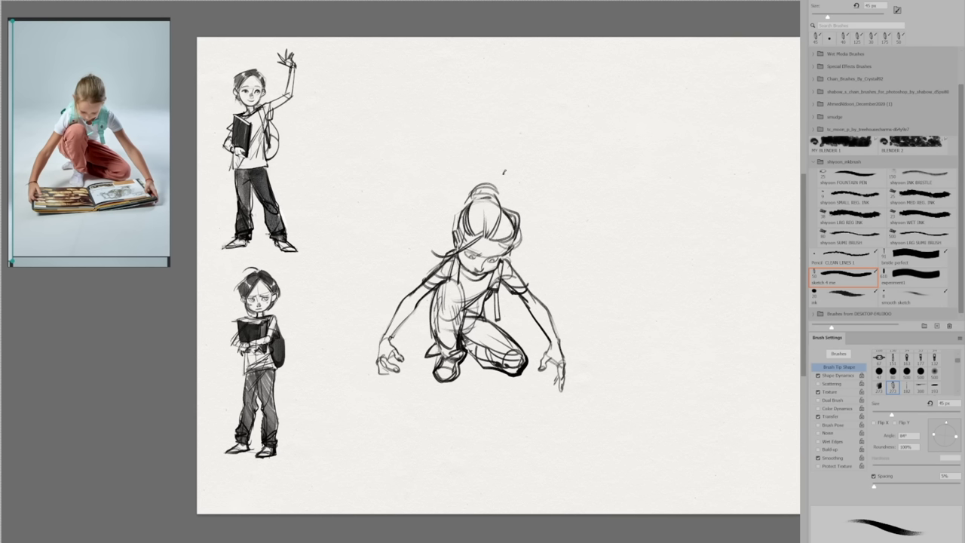
- Add a hair band and loose ponytail strands to the crouching figure's bun, and a wrist detail above the hand by the kneeling leg
mouse_move(504, 185)
mouse_down()
mouse_move(498, 211)
mouse_move(433, 214)
mouse_move(446, 224)
mouse_up()
mouse_move(510, 191)
mouse_down()
mouse_move(502, 206)
mouse_move(485, 191)
mouse_up()
drag(492, 187, 493, 199)
drag(493, 193, 503, 204)
mouse_move(544, 346)
mouse_down()
mouse_move(564, 357)
mouse_move(563, 345)
mouse_up()
drag(558, 332, 567, 352)
- Draw a large open book in perspective beneath the crouching figure's hands, with a centre spine and thick page edges
mouse_move(384, 368)
mouse_down()
mouse_move(375, 400)
mouse_move(469, 409)
mouse_move(473, 378)
mouse_move(469, 410)
mouse_up()
drag(475, 373, 544, 373)
drag(469, 410, 564, 394)
drag(377, 401, 469, 412)
mouse_move(411, 401)
mouse_down()
mouse_move(467, 410)
mouse_move(564, 392)
mouse_up()
mouse_move(467, 407)
mouse_down()
mouse_move(477, 415)
mouse_move(565, 404)
mouse_up()
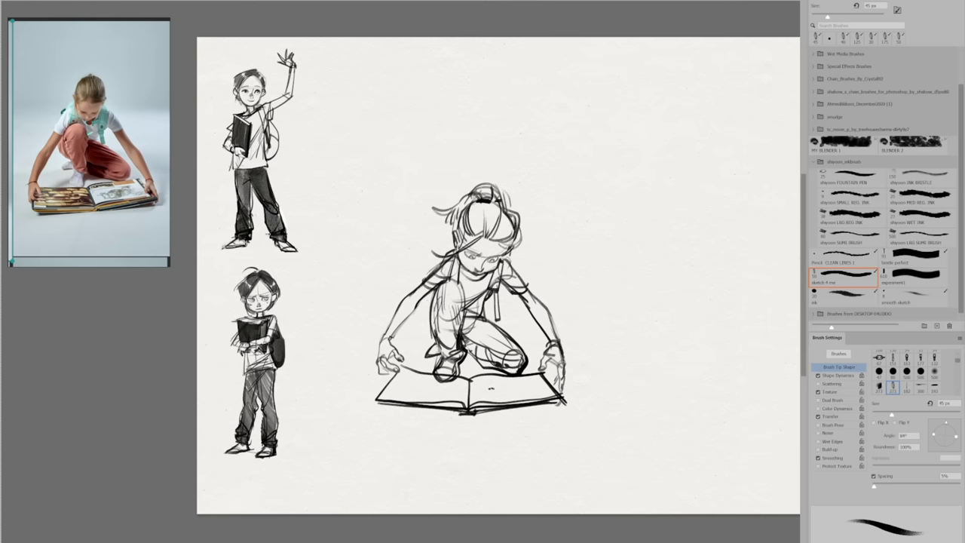
- Select the hand beside the kneeling leg and transform it to sit against the edge of the open book
key(e)
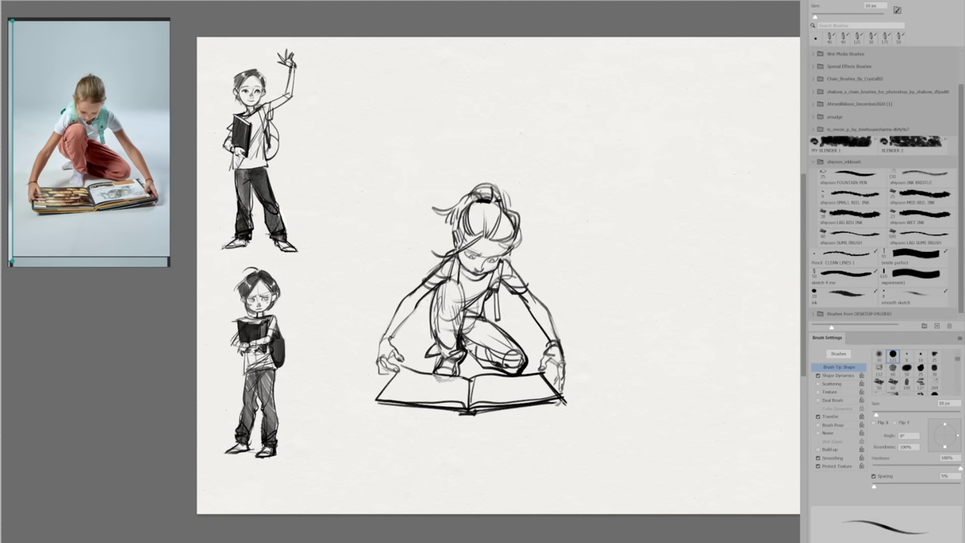
key(b)
key(l)
drag(564, 398, 578, 393)
key(ctrl+t)
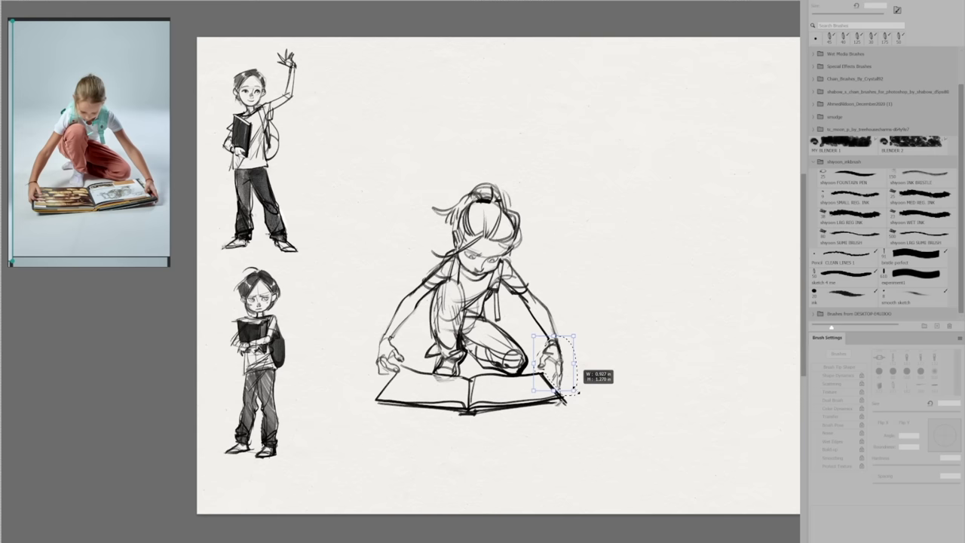
key(Return)
key(ctrl+d)
key(b)
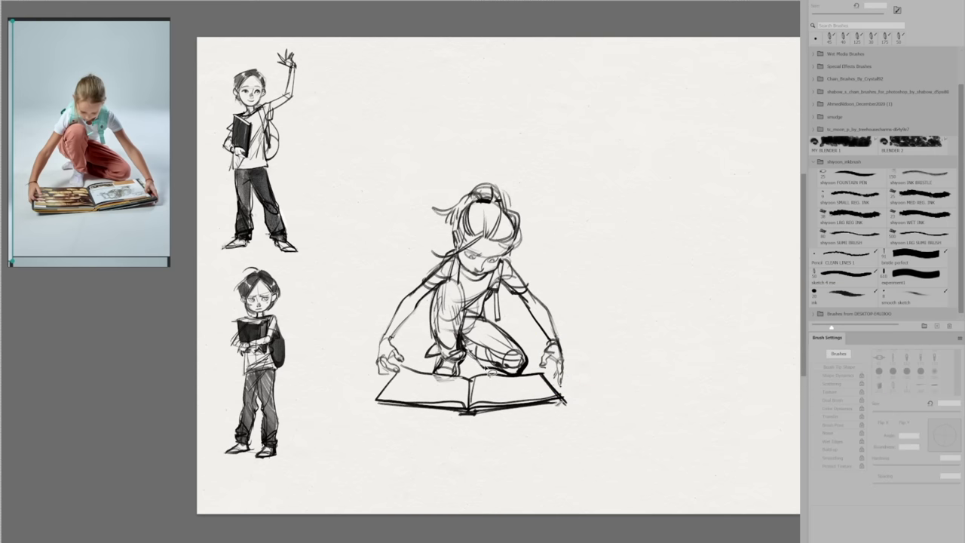
- Select the crouching figure's trouser legs and fill them with dark textured shading using a greatly enlarged sketch brush
mouse_move(488, 370)
mouse_down()
mouse_move(489, 325)
mouse_move(443, 353)
mouse_move(455, 356)
mouse_up()
key(b)
key(bracketright)
key(bracketright)
key(bracketright)
key(bracketright)
key(bracketright)
key(bracketright)
key(bracketright)
key(bracketright)
key(bracketright)
key(bracketright)
key(bracketright)
key(bracketright)
key(bracketright)
key(bracketright)
key(bracketright)
key(bracketright)
key(bracketright)
key(bracketright)
key(bracketright)
key(bracketright)
mouse_move(462, 298)
mouse_down()
mouse_move(448, 332)
mouse_move(492, 329)
mouse_move(437, 316)
mouse_move(532, 293)
mouse_move(480, 344)
mouse_move(528, 362)
mouse_move(439, 336)
mouse_up()
key(ctrl+z)
drag(498, 355, 476, 369)
key(ctrl+z)
key(l)
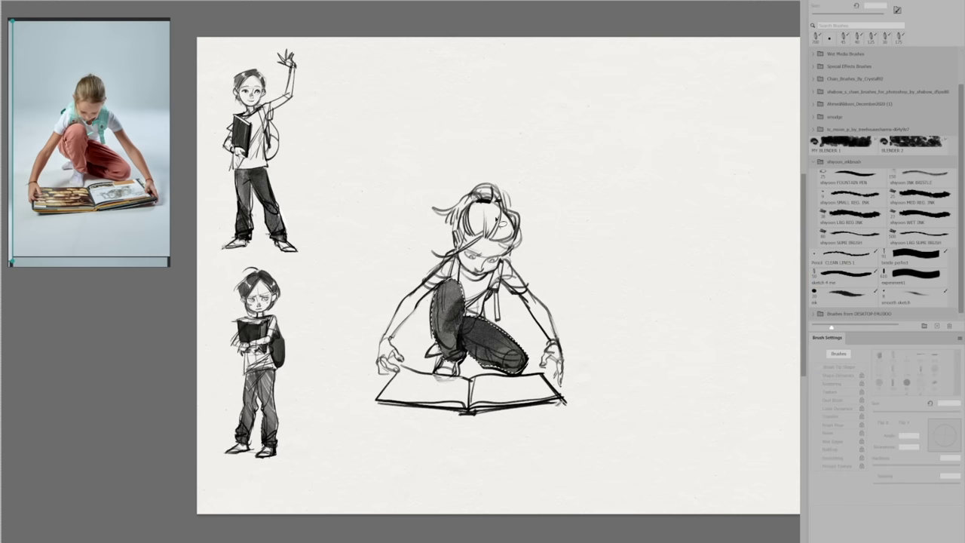
key(ctrl+d)
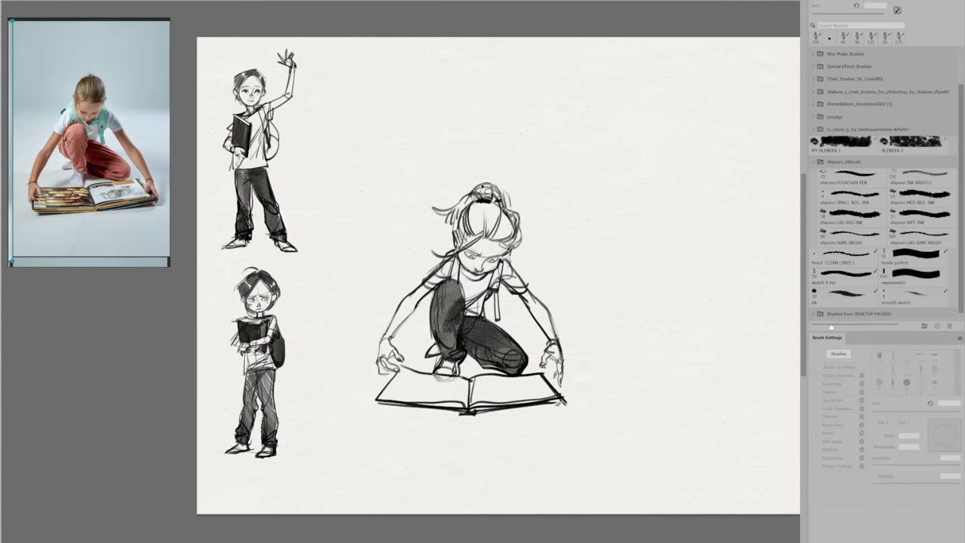
- Shade the crouching figure's hair, face, shirt, one arm and the open book pages with soft grey tones
mouse_move(484, 187)
mouse_down()
mouse_move(458, 238)
mouse_move(479, 229)
mouse_move(448, 211)
mouse_up()
key(b)
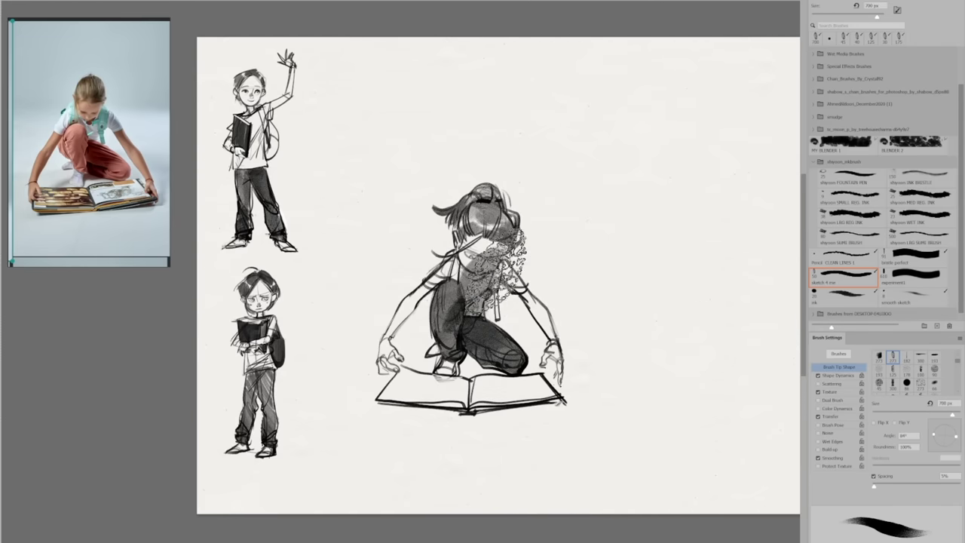
drag(377, 381, 528, 358)
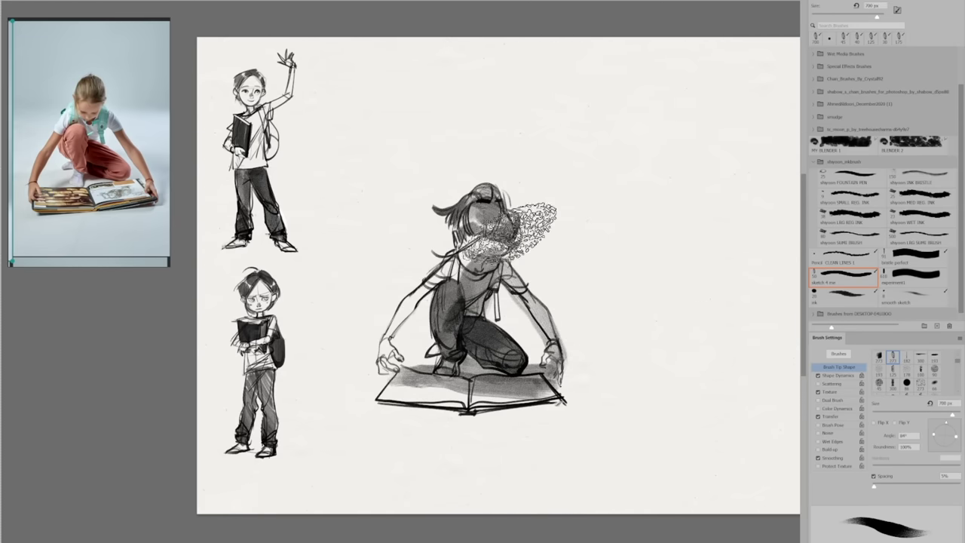
- Select the whole crouching figure with its book, scale it down and place it beside the waving figure
key(l)
mouse_move(596, 420)
mouse_down()
mouse_move(357, 355)
mouse_move(586, 438)
mouse_up()
key(ctrl+t)
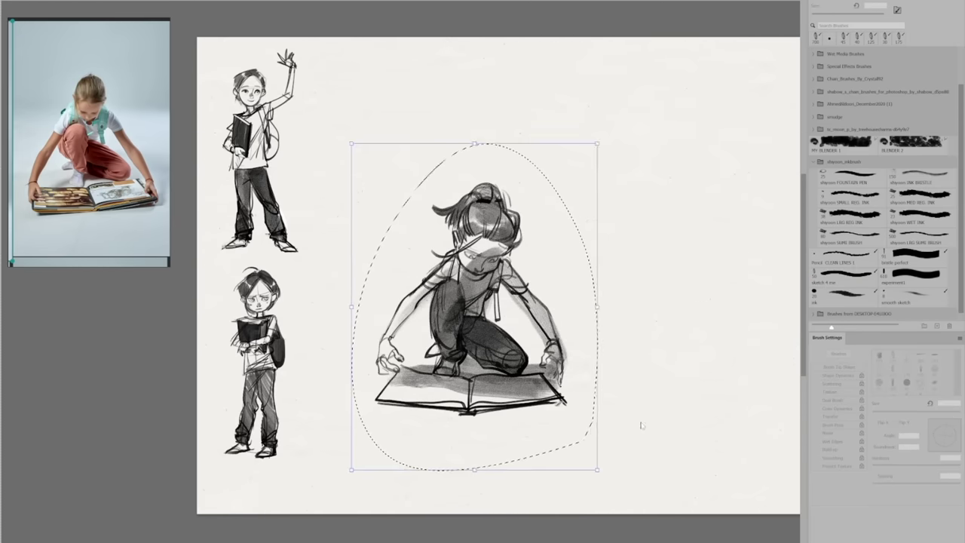
drag(597, 143, 489, 287)
drag(466, 347, 399, 148)
drag(423, 89, 432, 79)
key(Return)
key(ctrl+d)
key(b)
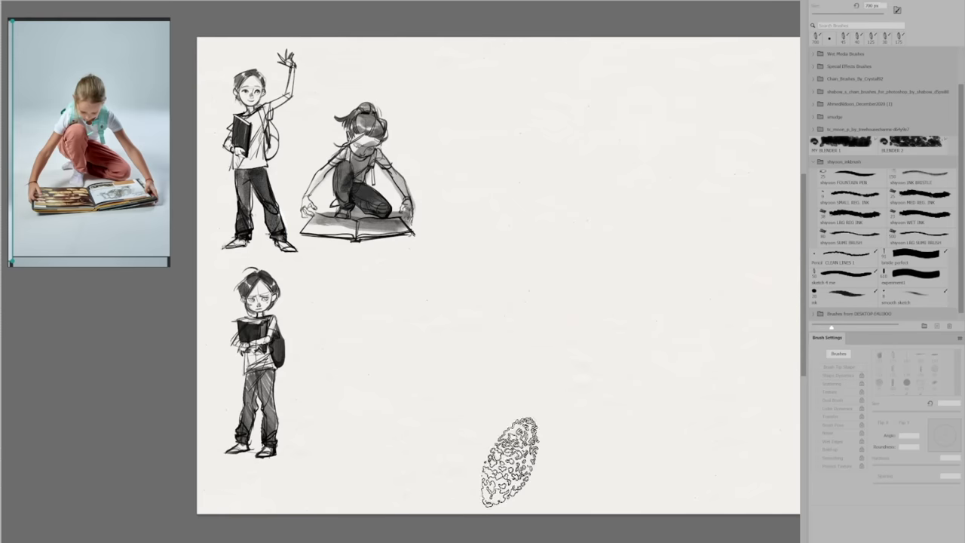
- Reduce the sketch brush to 40 px and draw picture blocks and text lines on the open book's pages
key([)
key([)
key([)
key([)
key([)
key([)
key([)
key([)
key([)
key([)
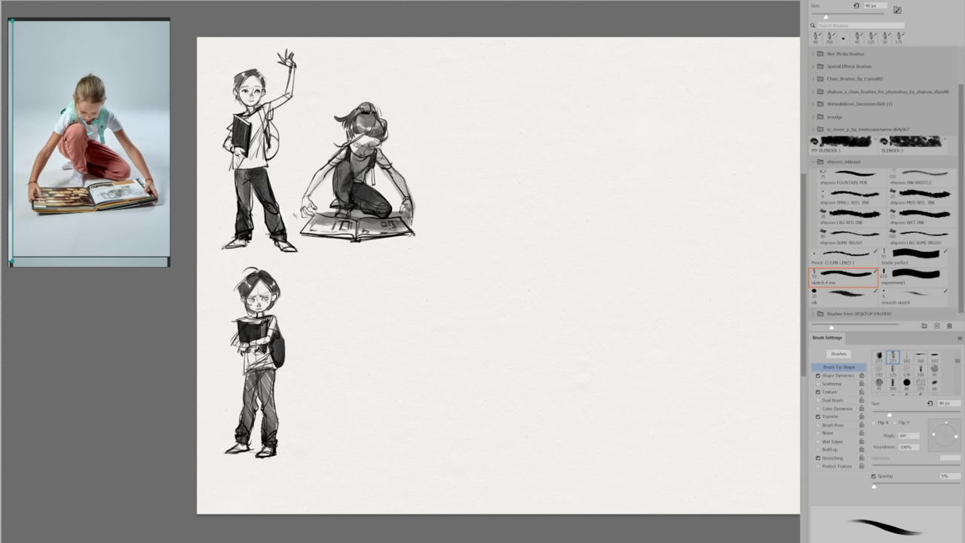
drag(391, 222, 400, 228)
drag(363, 220, 379, 231)
- Browse the reference photos and bring the one of the girl standing with books held to her chest into view
drag(157, 173, 19, 173)
drag(141, 200, 22, 181)
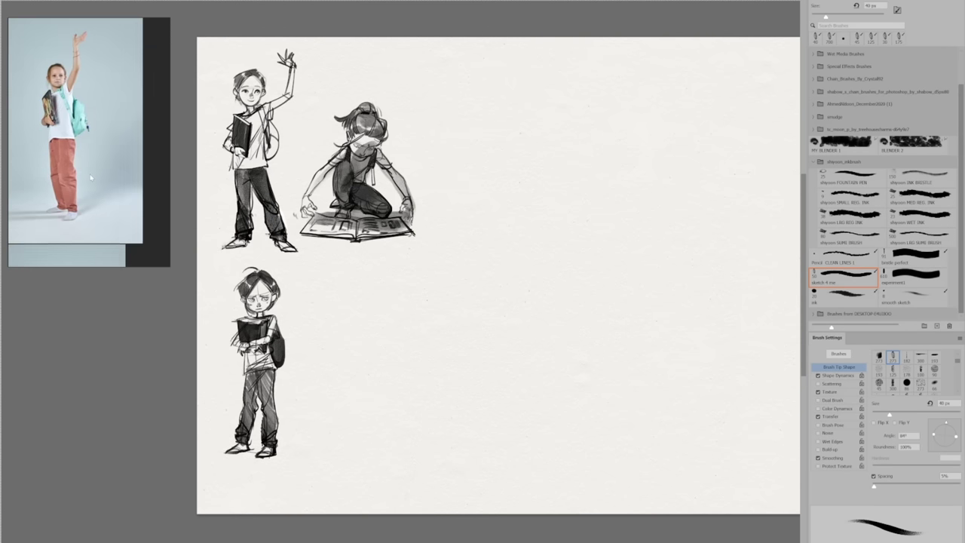
scroll(76, 138, down, 4)
drag(76, 138, 160, 124)
drag(90, 154, 144, 158)
scroll(85, 181, up, 4)
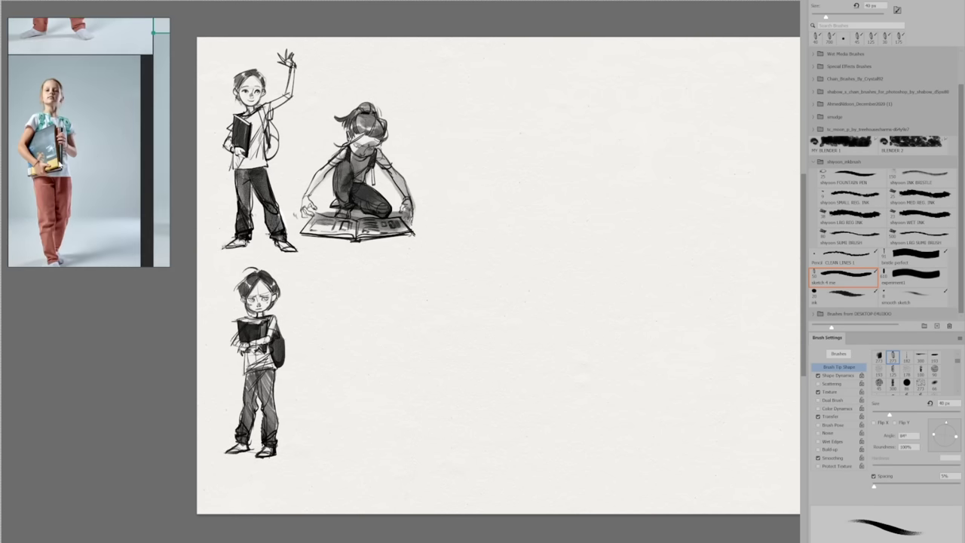
drag(83, 166, 97, 147)
mouse_move(522, 437)
mouse_down()
mouse_move(500, 415)
mouse_move(511, 414)
mouse_up()
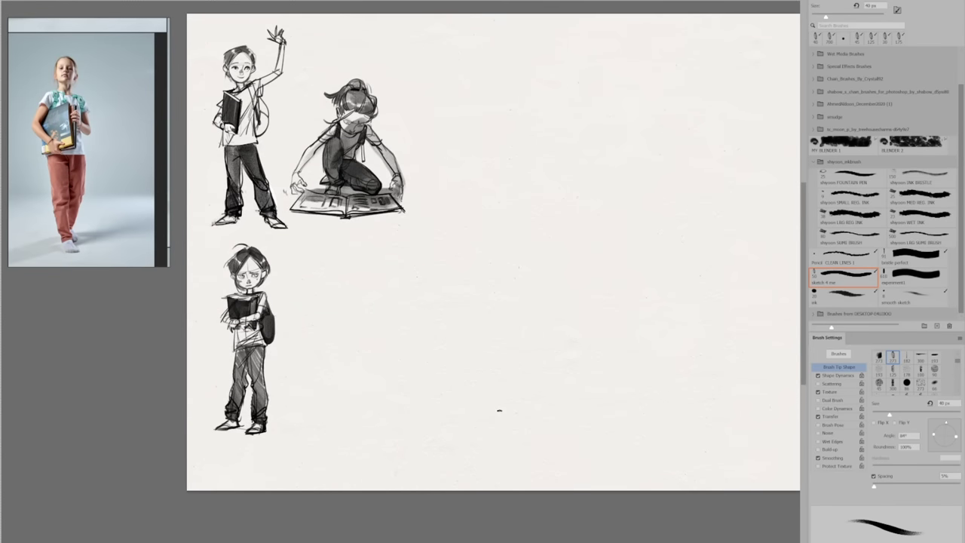
- Select the crouching figure and move it down beside the legs of the sad standing figure
key(l)
mouse_move(296, 224)
mouse_down()
mouse_move(414, 87)
mouse_move(300, 227)
mouse_up()
key(ctrl+t)
drag(444, 60, 434, 74)
mouse_move(404, 125)
mouse_down()
mouse_move(374, 385)
mouse_move(385, 354)
mouse_up()
key(Return)
key(ctrl+d)
- Start a fourth, standing figure in the empty middle area with a shoulder line, torso sides, centre line and waist lines
key(b)
mouse_move(418, 156)
mouse_down()
mouse_move(464, 150)
mouse_move(458, 201)
mouse_up()
mouse_move(451, 157)
mouse_down()
mouse_move(466, 188)
mouse_move(454, 221)
mouse_up()
drag(433, 195, 433, 218)
drag(468, 181, 468, 232)
drag(433, 209, 468, 210)
- Sketch the fourth figure's overlapping legs in a walking stance, with a front foot, knee line and trouser fold
mouse_move(461, 232)
mouse_down()
mouse_move(433, 231)
mouse_move(439, 292)
mouse_move(454, 283)
mouse_up()
drag(433, 266, 445, 339)
drag(453, 306, 458, 347)
mouse_move(436, 309)
mouse_down()
mouse_move(446, 358)
mouse_move(472, 353)
mouse_up()
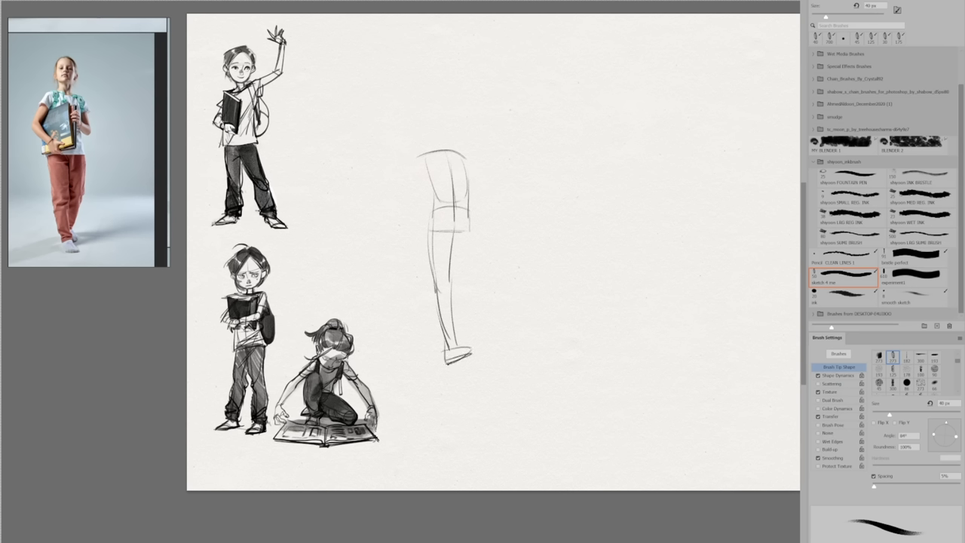
drag(471, 208, 456, 345)
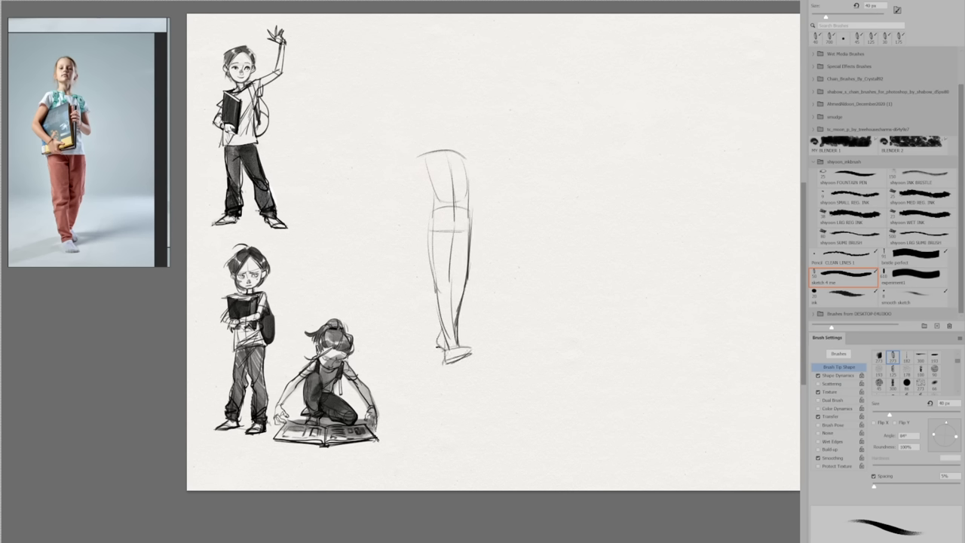
drag(470, 223, 455, 260)
drag(453, 281, 468, 281)
- Sketch the fourth figure's rounded head above the shoulders, with its eyes and nose
drag(434, 104, 437, 141)
mouse_move(446, 96)
mouse_down()
mouse_move(462, 137)
mouse_move(437, 142)
mouse_up()
drag(464, 131, 445, 145)
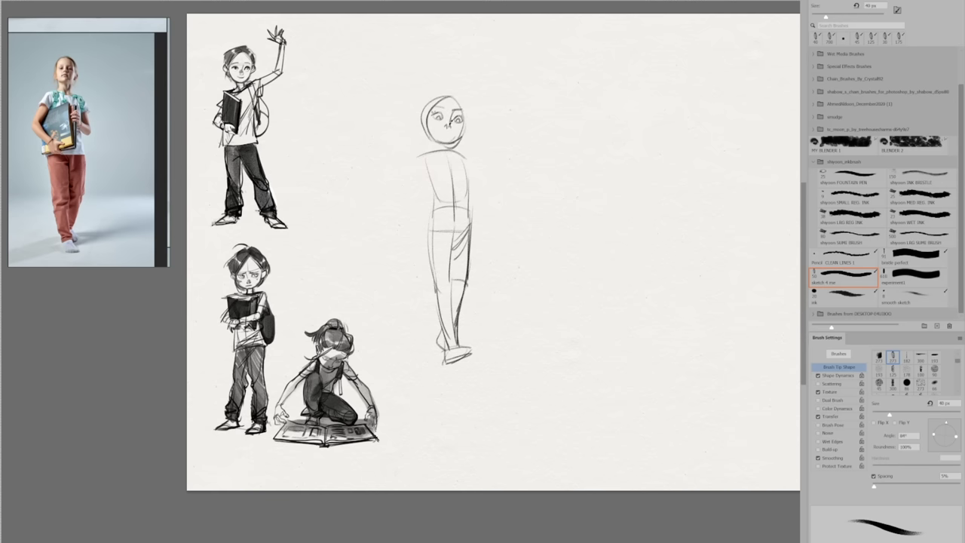
- Refine the fourth figure's head by narrowing the face and adding the mouth, ears and a short neck
key(e)
key(l)
mouse_move(446, 107)
mouse_down()
mouse_move(458, 134)
mouse_move(441, 106)
mouse_move(457, 123)
mouse_move(431, 127)
mouse_up()
key(ctrl+t)
key(ctrl+d)
key(b)
key(ctrl+z)
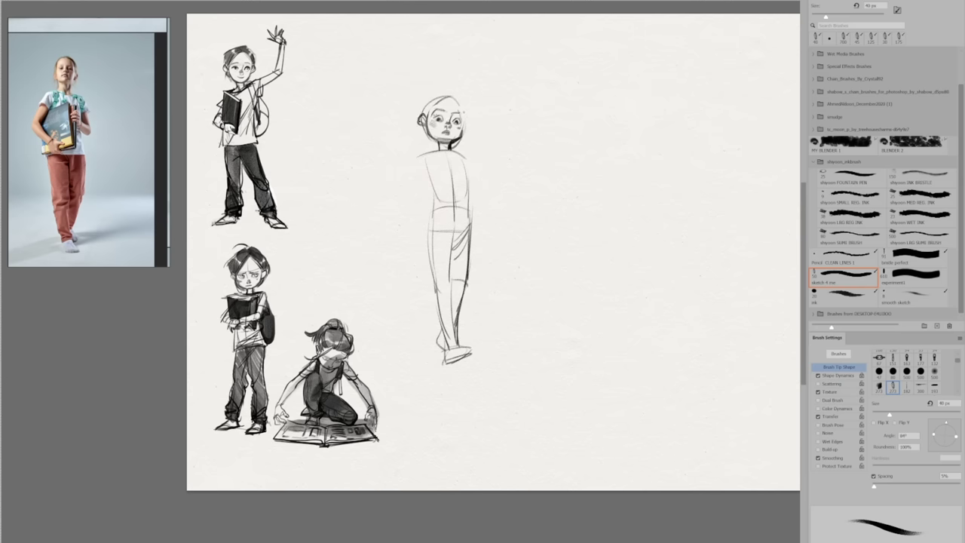
key(e)
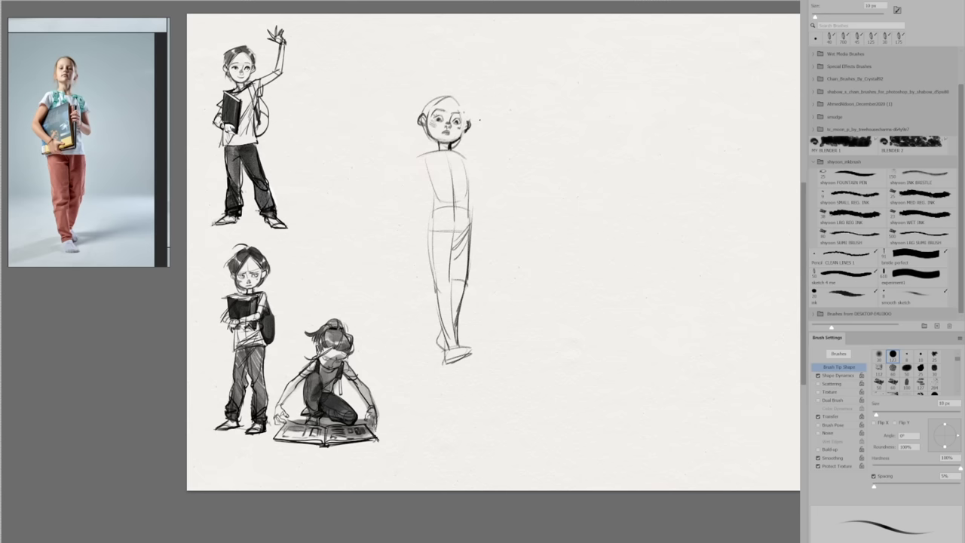
- Ink the fourth figure's shoulders, the upright book edges on the chest and the hand gripping them
key(b)
drag(439, 150, 423, 159)
drag(451, 149, 464, 168)
key(ctrl+z)
mouse_move(455, 166)
mouse_down()
mouse_move(445, 206)
mouse_move(455, 161)
mouse_up()
drag(455, 172, 460, 210)
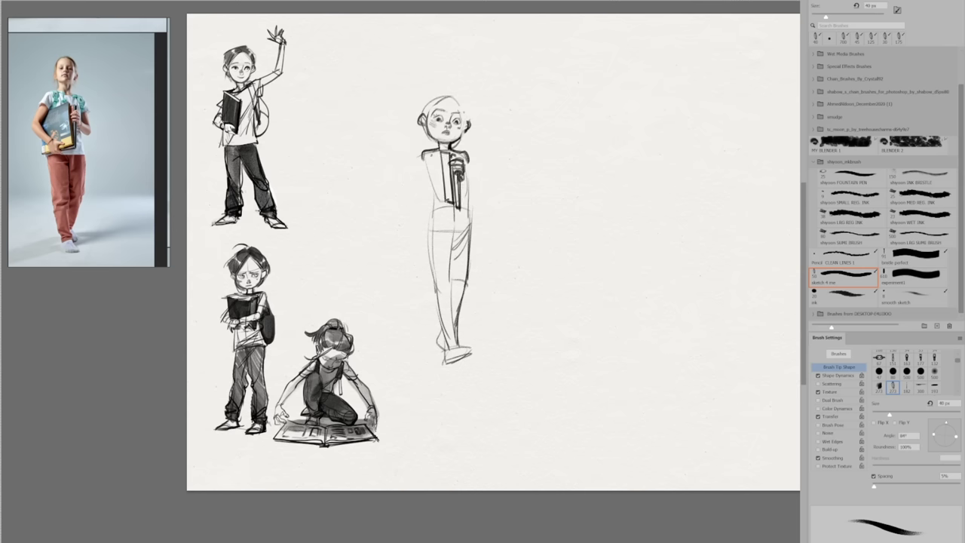
- Draw the slanted lower and outer edges of the fourth figure's book and the upper arm beside it
drag(405, 222, 457, 206)
mouse_move(404, 176)
mouse_down()
mouse_move(407, 221)
mouse_move(443, 154)
mouse_move(412, 163)
mouse_up()
drag(433, 156, 396, 188)
mouse_move(432, 158)
mouse_down()
mouse_move(421, 165)
mouse_move(439, 148)
mouse_up()
- Draw the fourth figure's chin-length hair with a parted fringe, side strands and a curled strand on top
key(e)
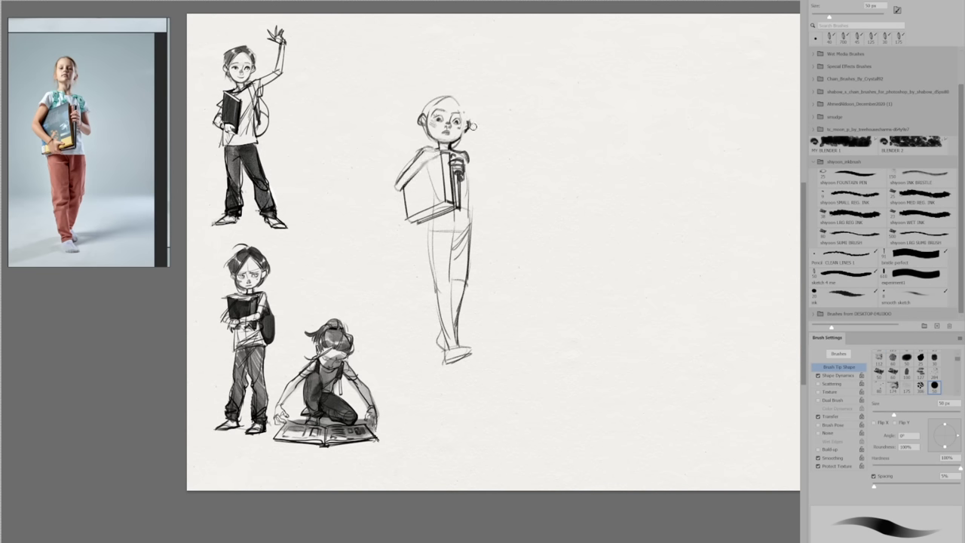
key(b)
drag(424, 103, 467, 90)
drag(457, 89, 472, 122)
drag(457, 91, 470, 120)
mouse_move(431, 97)
mouse_down()
mouse_move(424, 116)
mouse_move(445, 93)
mouse_up()
mouse_move(442, 94)
mouse_down()
mouse_move(466, 116)
mouse_move(454, 90)
mouse_up()
drag(431, 95, 438, 76)
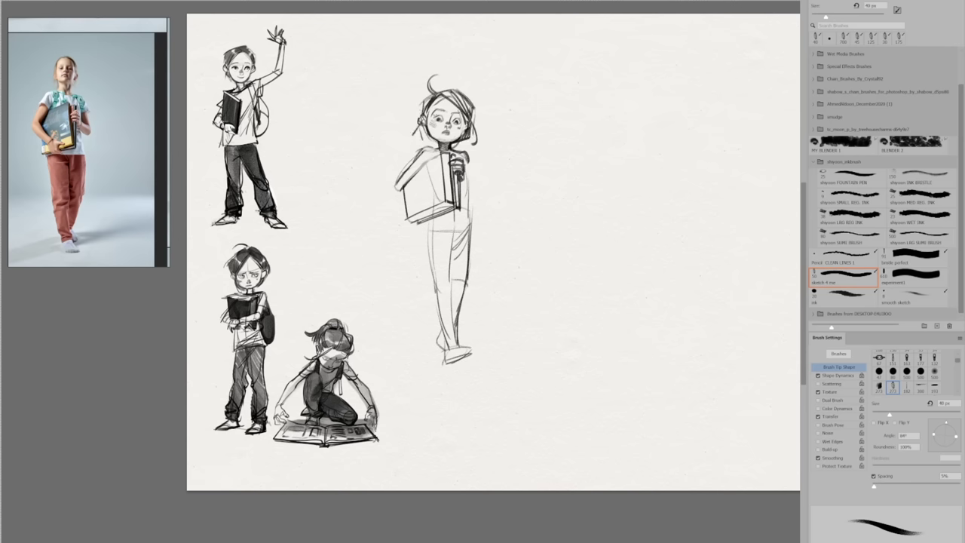
drag(423, 106, 412, 134)
drag(423, 103, 401, 125)
scroll(907, 373, down, 2)
key(ctrl+z)
- Draw the fourth figure's bent forearm, short sleeve and hand supporting the book from below
mouse_move(396, 189)
mouse_down()
mouse_move(425, 213)
mouse_move(435, 209)
mouse_up()
mouse_move(397, 189)
mouse_down()
mouse_move(427, 213)
mouse_move(411, 181)
mouse_move(407, 205)
mouse_up()
key(e)
key(b)
mouse_move(431, 147)
mouse_down()
mouse_move(406, 162)
mouse_move(420, 170)
mouse_up()
drag(427, 204, 443, 211)
mouse_move(422, 213)
mouse_down()
mouse_move(447, 219)
mouse_move(453, 209)
mouse_up()
drag(436, 210, 449, 217)
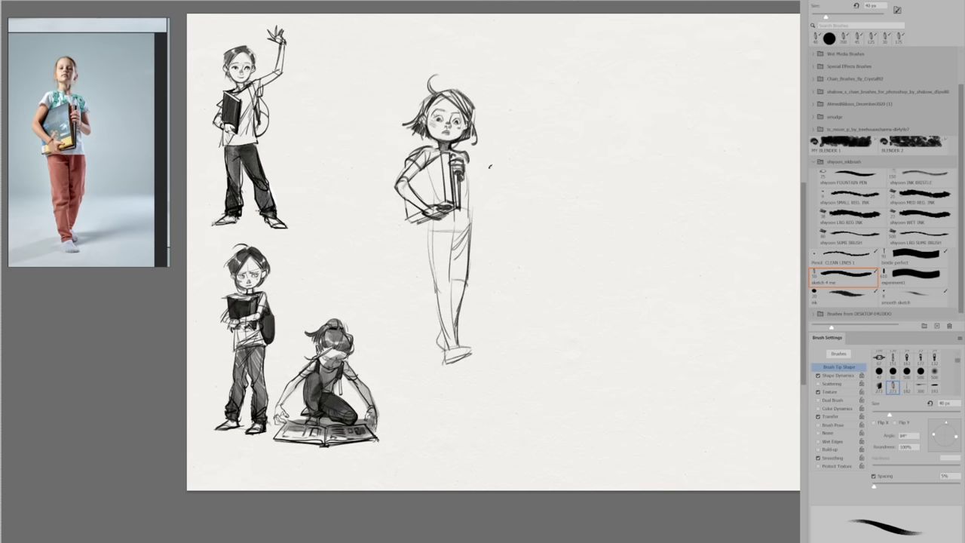
- Lighten the lines around the supporting hand, set the brush to 35 px and strengthen the bent elbow
key(e)
mouse_move(434, 215)
mouse_down()
mouse_move(410, 191)
mouse_move(449, 211)
mouse_up()
key(b)
key(bracketright)
key(bracketleft)
key(bracketleft)
drag(395, 187, 410, 201)
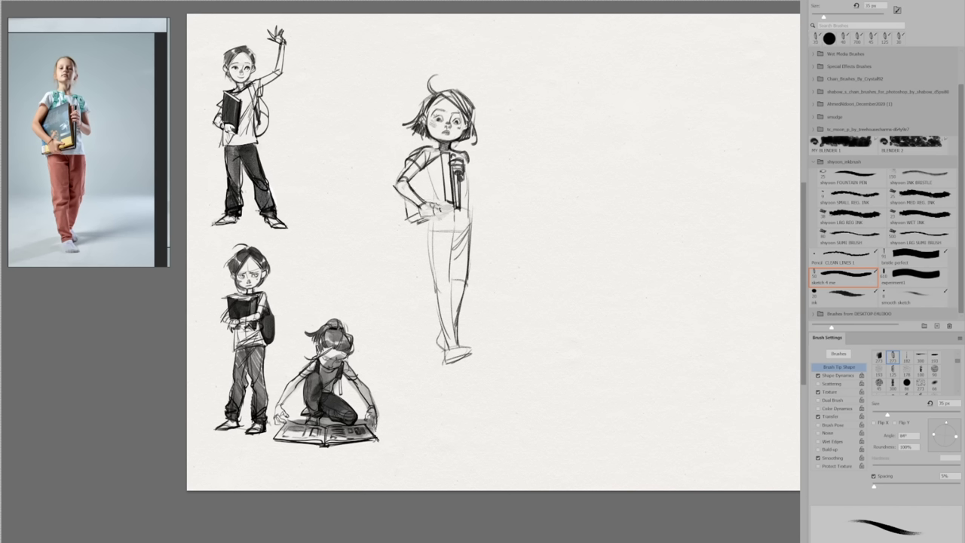
- Draw the stacked books' lower edges, vertical cover lines and dark cover marks in the fourth figure's arms
drag(438, 214, 454, 208)
drag(436, 219, 461, 208)
mouse_move(428, 162)
mouse_down()
mouse_move(430, 202)
mouse_move(443, 203)
mouse_move(419, 222)
mouse_move(444, 211)
mouse_up()
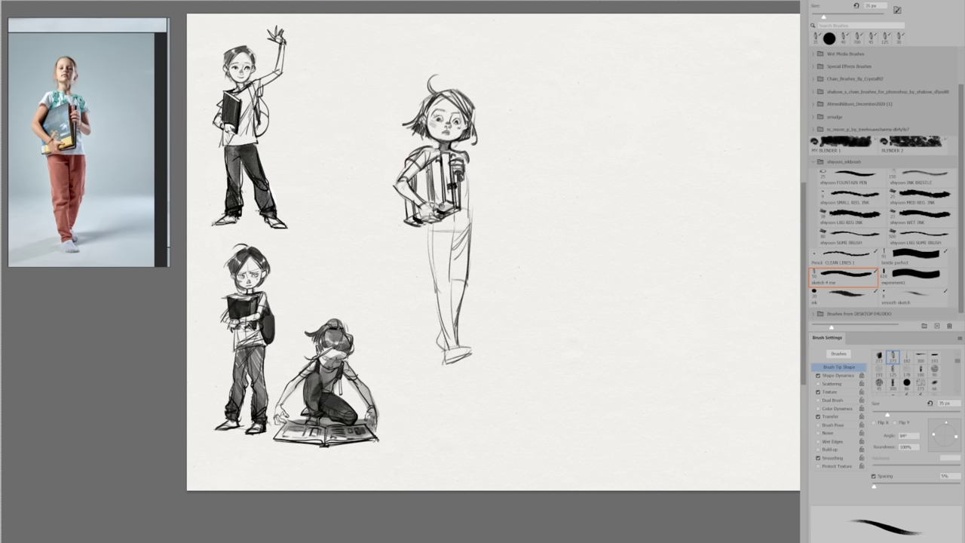
drag(422, 176, 421, 198)
mouse_move(426, 159)
mouse_down()
mouse_move(434, 142)
mouse_move(433, 160)
mouse_up()
- Draw the fourth figure's other sleeve and bent arm, plus the shirt's hem and side edge
drag(457, 150, 484, 199)
drag(466, 153, 484, 196)
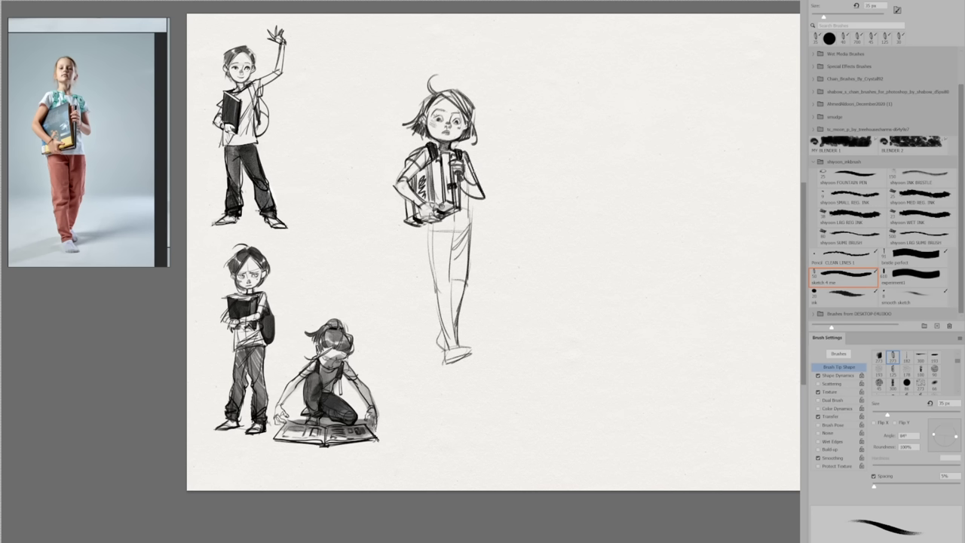
drag(469, 154, 480, 168)
mouse_move(479, 167)
mouse_down()
mouse_move(466, 176)
mouse_move(482, 200)
mouse_up()
drag(466, 171, 478, 187)
drag(425, 226, 473, 234)
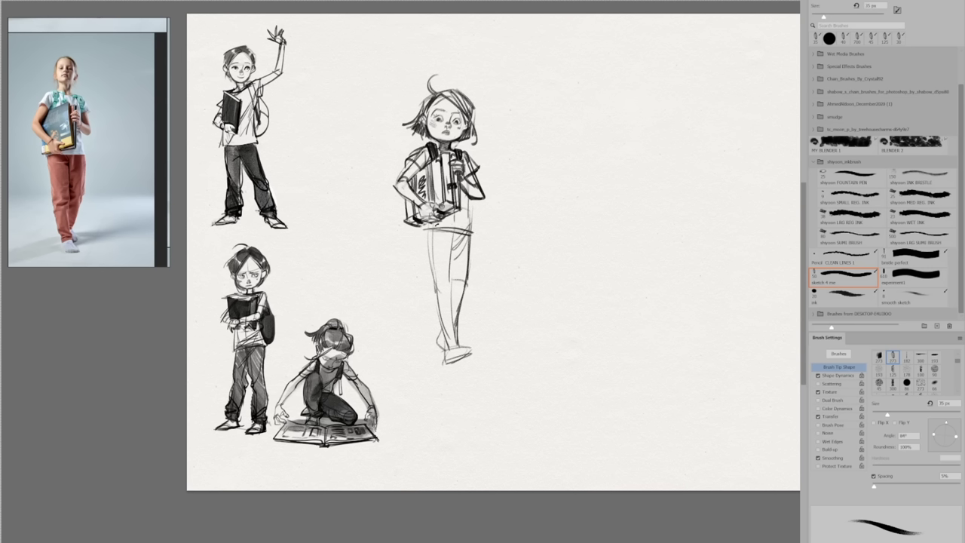
drag(468, 198, 473, 246)
- Ink the fourth figure's loose trousers over the walking legs and define the front shoe
drag(451, 241, 457, 341)
drag(449, 279, 436, 330)
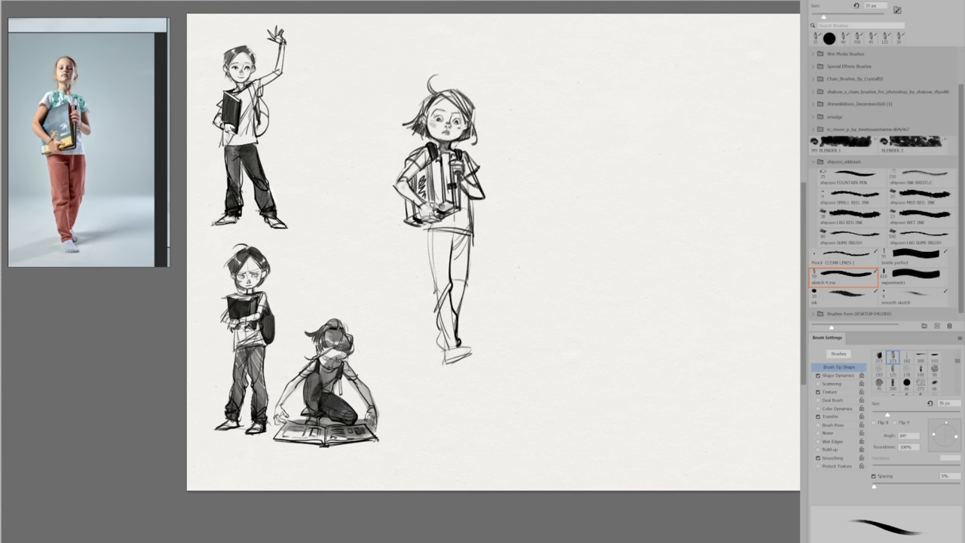
drag(427, 292, 440, 350)
drag(425, 231, 433, 302)
mouse_move(446, 242)
mouse_down()
mouse_move(430, 326)
mouse_move(437, 341)
mouse_up()
mouse_move(442, 334)
mouse_down()
mouse_move(458, 360)
mouse_move(442, 368)
mouse_up()
drag(444, 364, 462, 348)
drag(442, 368, 467, 356)
mouse_move(470, 238)
mouse_down()
mouse_move(450, 265)
mouse_move(460, 300)
mouse_up()
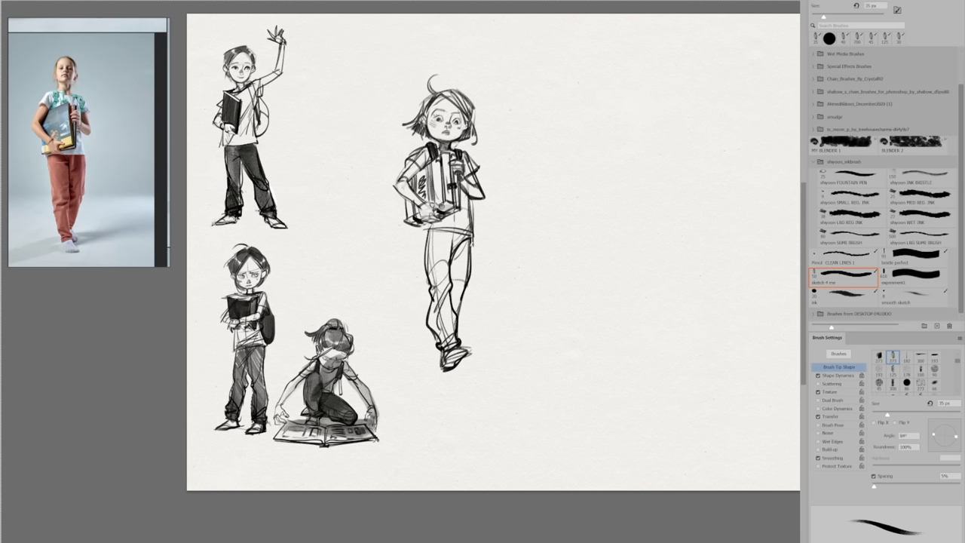
- Redraw the outer trouser contour and its folds, and reinforce the shirt hem near the waist
key(ctrl+z)
drag(472, 239, 456, 308)
drag(467, 294, 457, 320)
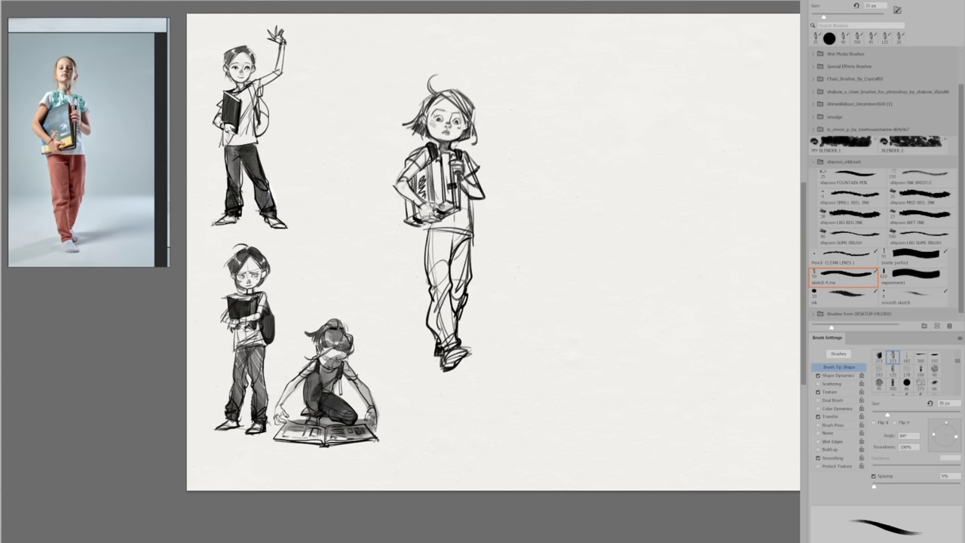
drag(418, 227, 448, 238)
drag(419, 223, 425, 237)
- Select the fourth figure's head, tilt and shift it slightly, and draw round glasses around the eyes
key(l)
mouse_move(493, 105)
mouse_down()
mouse_move(403, 100)
mouse_move(483, 141)
mouse_move(487, 122)
mouse_up()
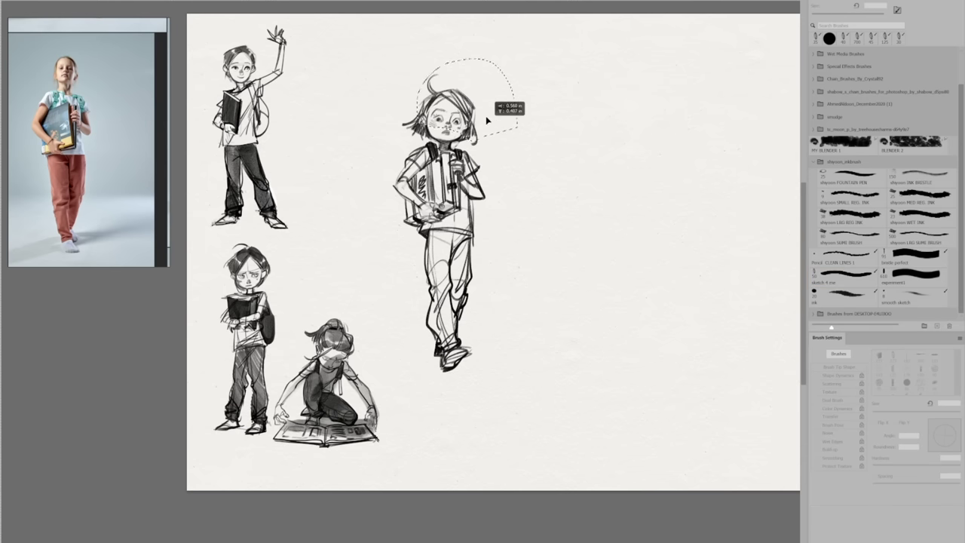
key(ctrl+z)
key(ctrl+t)
drag(516, 60, 521, 72)
drag(475, 100, 479, 99)
key(Return)
key(b)
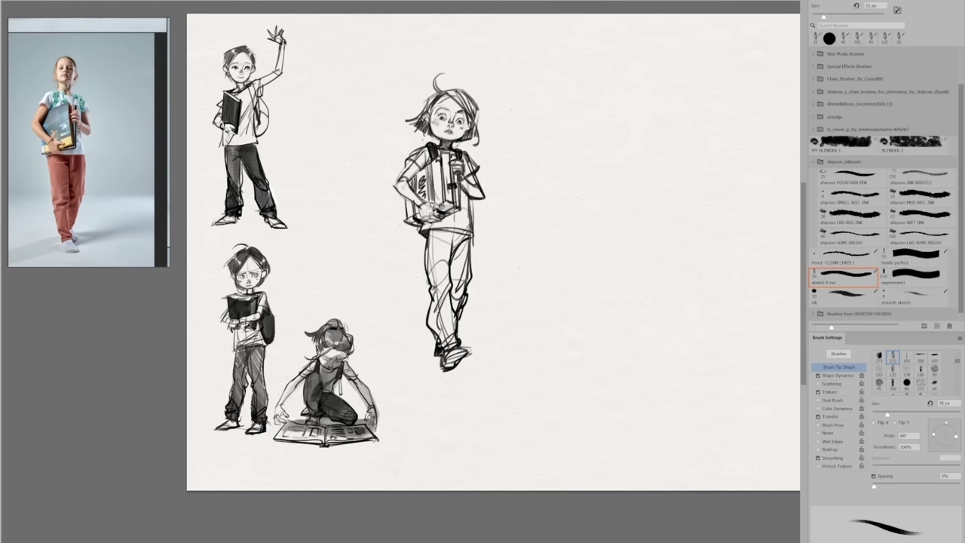
drag(439, 109, 439, 111)
drag(464, 111, 462, 112)
- Select the fourth figure's trousers and fill them with dark shading using a 600 px brush
key(l)
mouse_move(446, 351)
mouse_down()
mouse_move(472, 305)
mouse_move(432, 239)
mouse_move(442, 356)
mouse_up()
key(b)
key(bracketright)
key(bracketright)
key(bracketright)
key(bracketright)
key(bracketright)
key(bracketright)
mouse_move(504, 239)
mouse_down()
mouse_move(450, 228)
mouse_move(510, 251)
mouse_move(473, 270)
mouse_move(451, 350)
mouse_up()
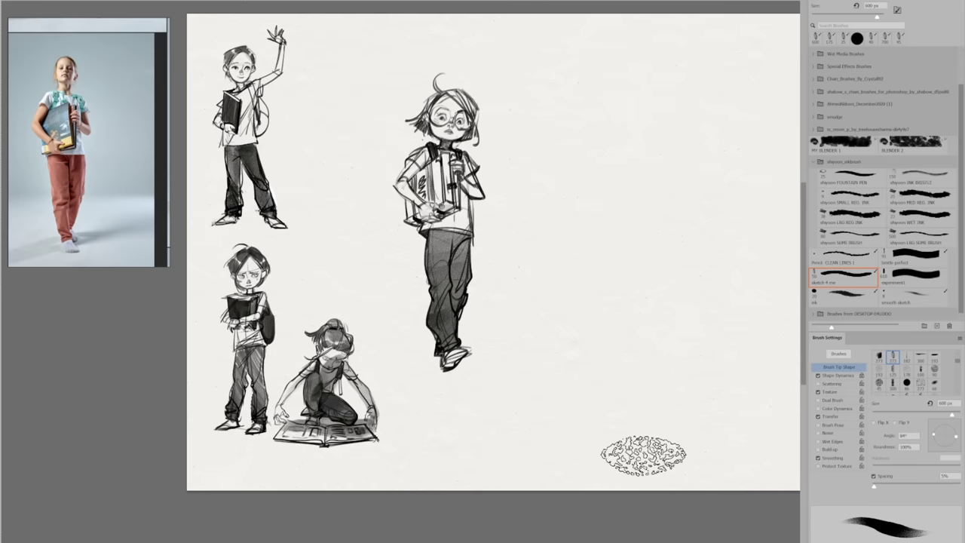
- Reduce the brush to 175 px and shade the fourth figure's books, backpack, arm and hair
key(bracketleft)
key(bracketleft)
key(bracketleft)
key(bracketleft)
key(bracketleft)
key(bracketleft)
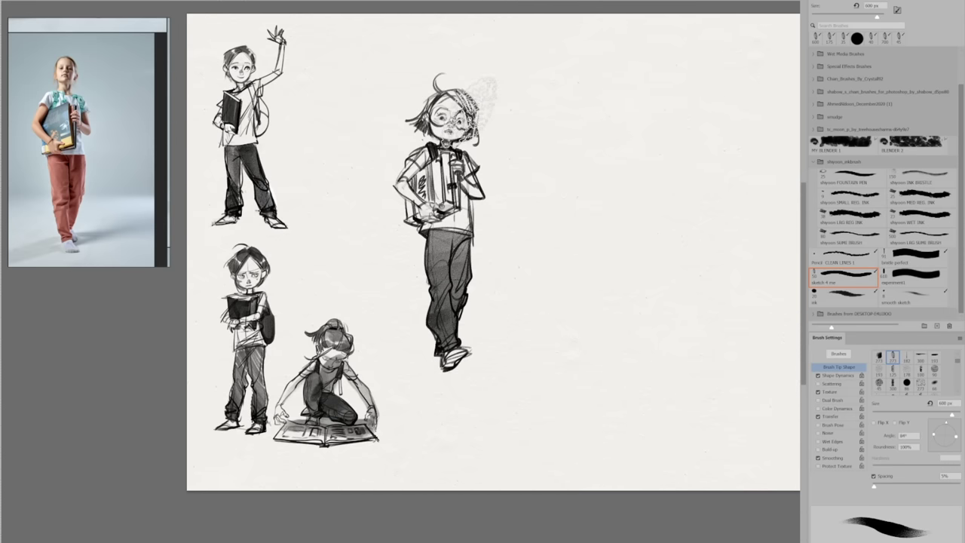
mouse_move(465, 110)
mouse_down()
mouse_move(456, 150)
mouse_move(475, 113)
mouse_move(468, 102)
mouse_up()
key(ctrl+z)
key(ctrl+z)
mouse_move(469, 158)
mouse_down()
mouse_move(475, 193)
mouse_move(420, 221)
mouse_up()
drag(416, 186, 420, 168)
drag(408, 204, 427, 214)
drag(474, 193, 467, 207)
mouse_move(446, 147)
mouse_down()
mouse_move(443, 199)
mouse_move(455, 205)
mouse_up()
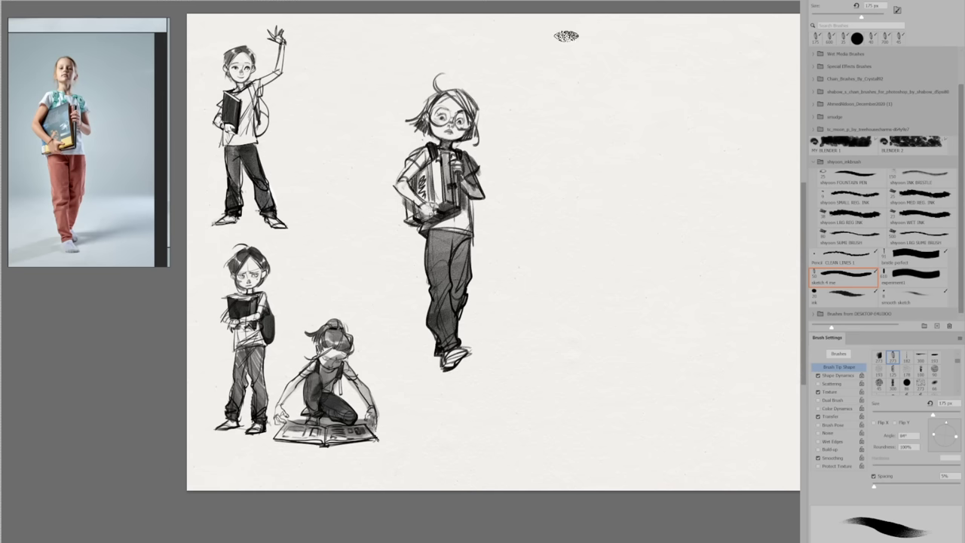
drag(454, 92, 471, 109)
- Select the whole fourth figure, scale it down and place it beside the waving figure
key(m)
drag(375, 56, 539, 384)
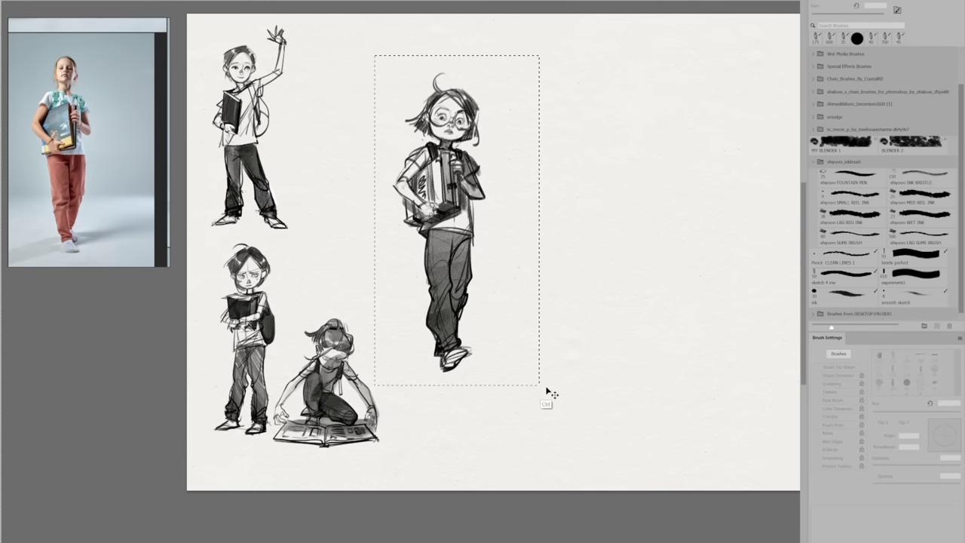
key(ctrl+t)
drag(539, 55, 492, 149)
mouse_move(465, 193)
mouse_down()
mouse_move(406, 147)
mouse_move(375, 146)
mouse_up()
key(Return)
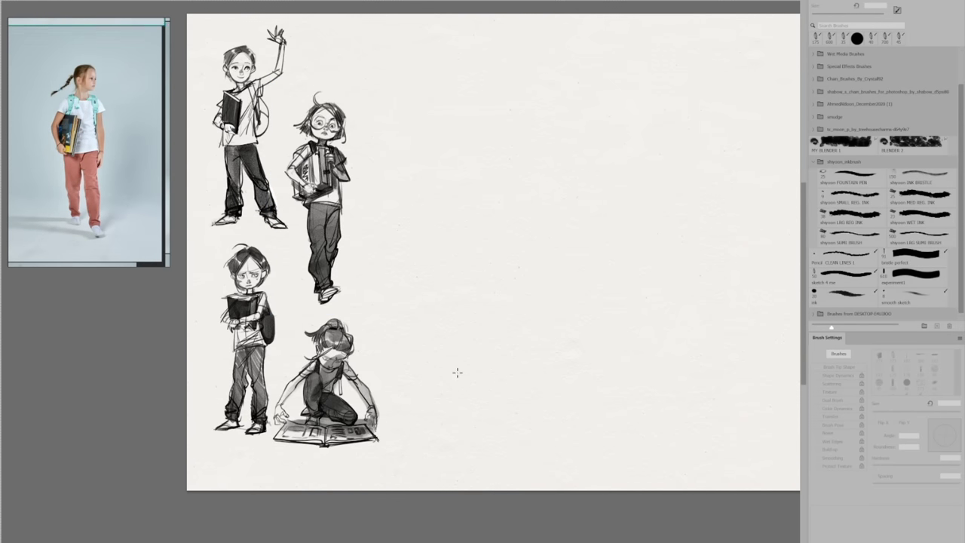
- Start a fifth figure in the empty middle area with a side-facing head, facial features, ear and flying braid
key(b)
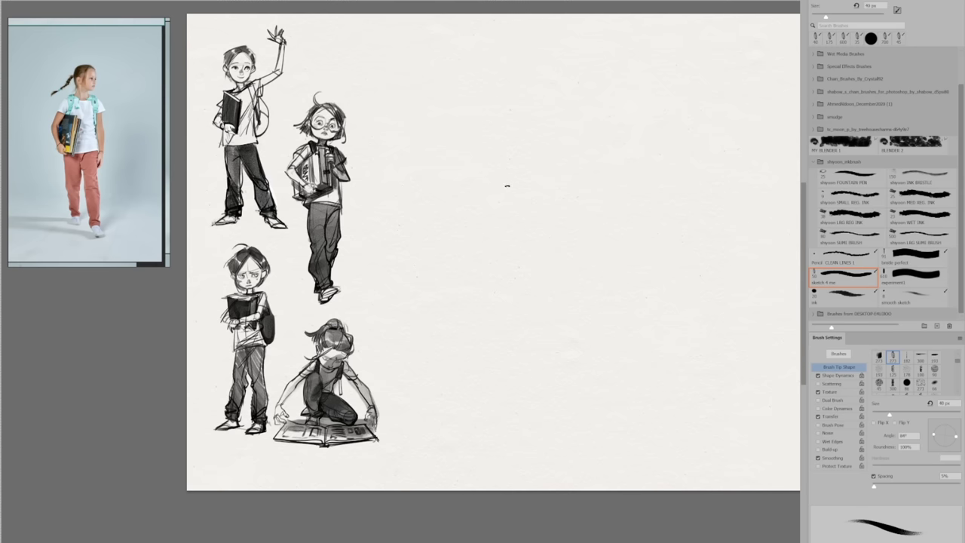
drag(530, 168, 529, 205)
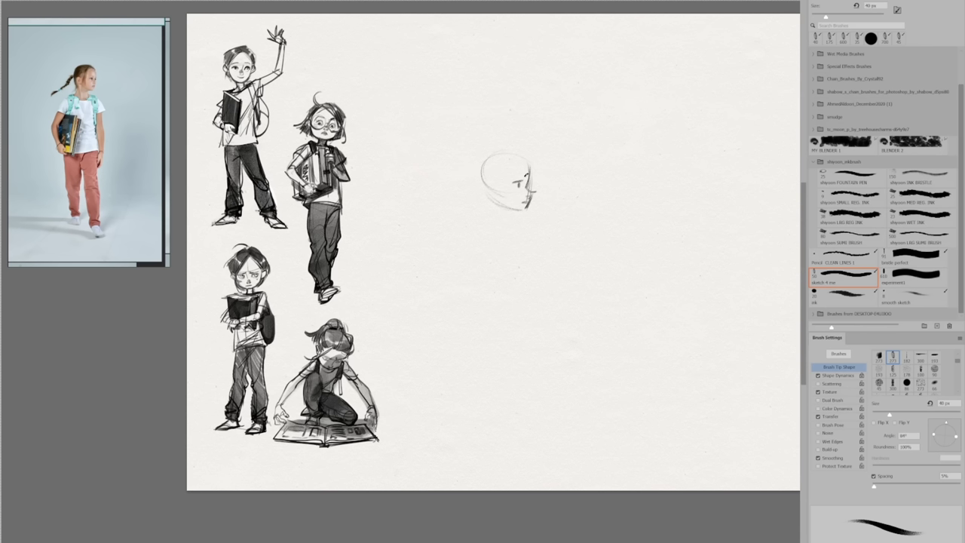
drag(496, 181, 493, 190)
drag(499, 184, 477, 194)
drag(475, 156, 474, 177)
mouse_move(479, 154)
mouse_down()
mouse_move(525, 157)
mouse_move(484, 202)
mouse_move(480, 157)
mouse_up()
mouse_move(478, 152)
mouse_down()
mouse_move(418, 189)
mouse_move(447, 161)
mouse_move(427, 182)
mouse_move(489, 151)
mouse_up()
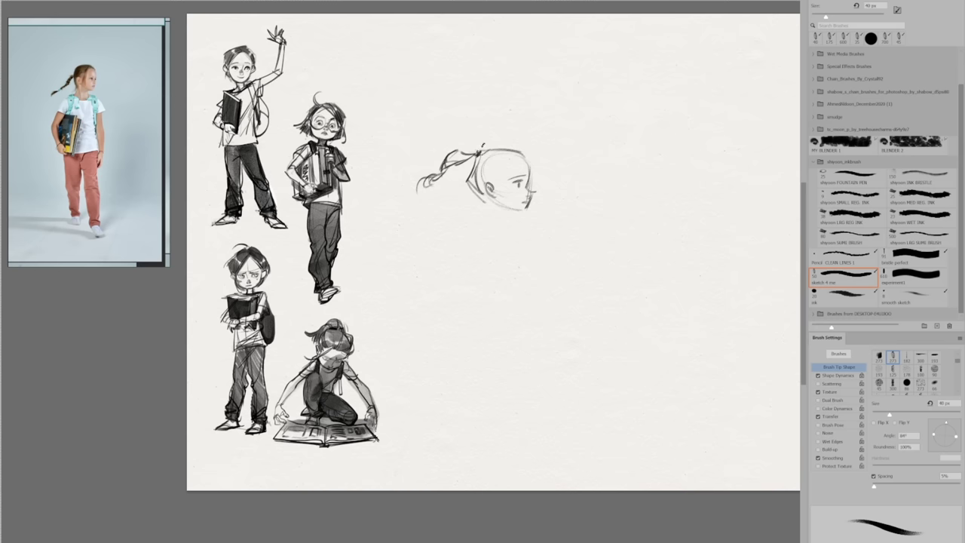
- Clean up the fifth figure's profile, draw the neck and add hair strands framing the face
key(e)
drag(538, 187, 536, 193)
drag(534, 199, 491, 223)
key(b)
drag(506, 209, 507, 223)
drag(497, 157, 487, 189)
mouse_move(496, 161)
mouse_down()
mouse_move(512, 153)
mouse_move(498, 206)
mouse_up()
drag(527, 148, 501, 186)
drag(530, 149, 499, 205)
drag(528, 156, 550, 180)
- Sketch the fifth figure's shoulders, torso sides, rounded belly, centre line and hips
mouse_move(474, 212)
mouse_down()
mouse_move(493, 203)
mouse_move(473, 281)
mouse_move(479, 239)
mouse_move(474, 272)
mouse_up()
key(ctrl+z)
drag(525, 225, 520, 238)
drag(519, 237, 512, 284)
mouse_move(475, 241)
mouse_down()
mouse_move(479, 269)
mouse_move(514, 260)
mouse_move(477, 276)
mouse_move(508, 287)
mouse_move(482, 310)
mouse_up()
mouse_move(493, 264)
mouse_down()
mouse_move(508, 287)
mouse_move(491, 316)
mouse_up()
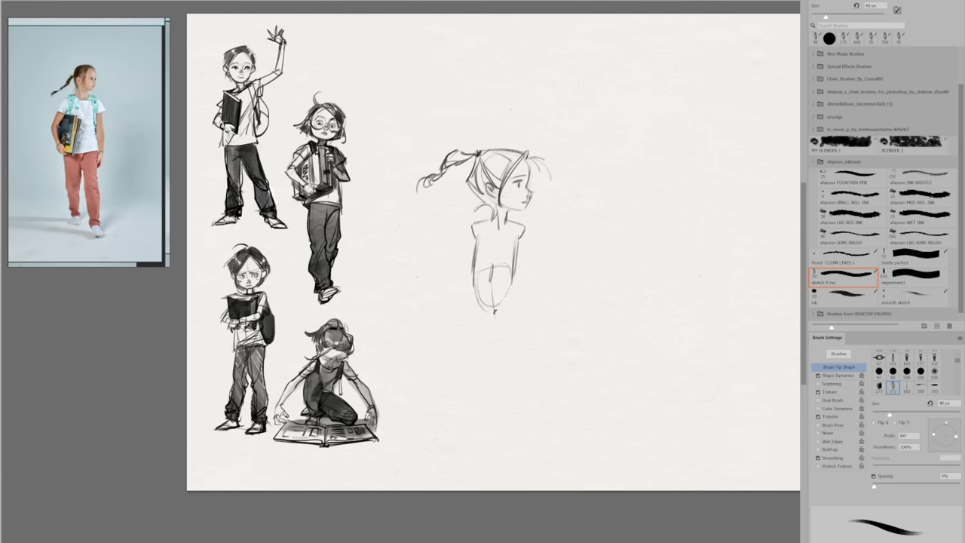
drag(473, 280, 469, 318)
drag(475, 286, 472, 320)
drag(518, 275, 516, 316)
- Select the fifth figure's head and torso, move them up and scale them down slightly
key(m)
mouse_move(409, 112)
mouse_down()
mouse_move(445, 142)
mouse_move(571, 341)
mouse_up()
drag(544, 304, 551, 245)
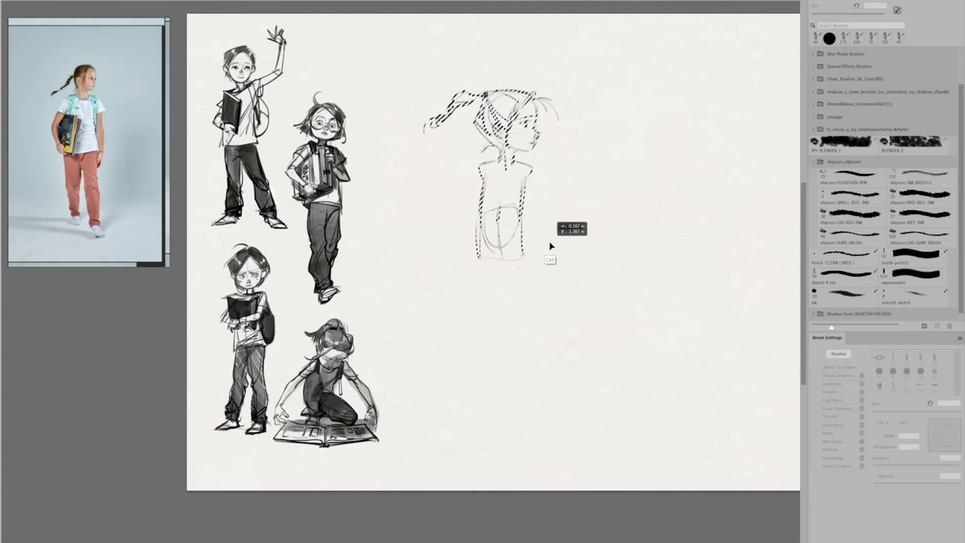
key(ctrl+d)
key(ctrl+t)
drag(577, 82, 566, 98)
key(Return)
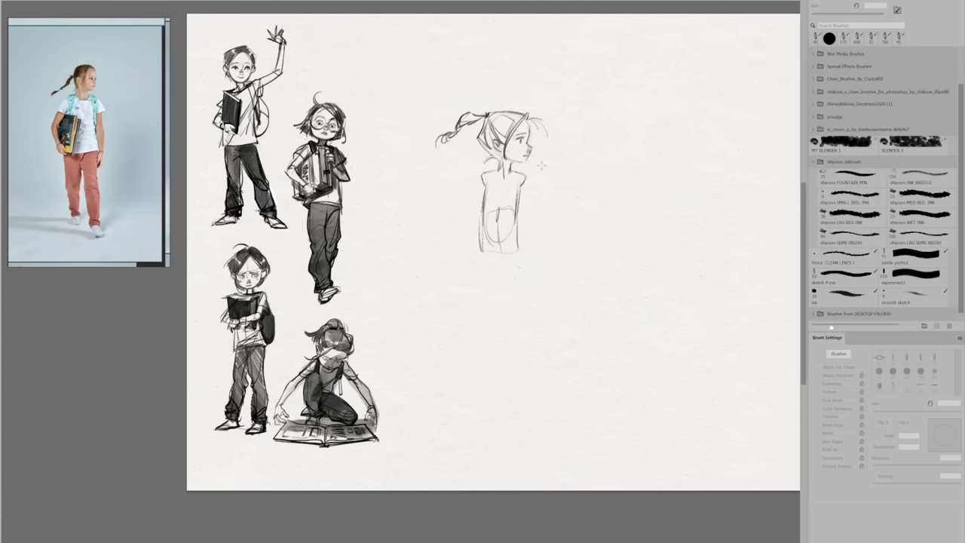
- Sketch the fifth figure's pelvis and both legs in a walking stance, with knees and feet
key(b)
drag(518, 238, 499, 250)
drag(480, 229, 478, 297)
drag(495, 260, 476, 338)
mouse_move(491, 301)
mouse_down()
mouse_move(480, 335)
mouse_move(486, 345)
mouse_move(470, 354)
mouse_up()
mouse_move(487, 340)
mouse_down()
mouse_move(483, 360)
mouse_move(464, 362)
mouse_move(488, 349)
mouse_up()
drag(500, 256, 504, 306)
mouse_move(515, 243)
mouse_down()
mouse_move(523, 302)
mouse_move(509, 358)
mouse_up()
drag(522, 313, 515, 384)
mouse_move(514, 365)
mouse_down()
mouse_move(519, 394)
mouse_move(540, 370)
mouse_up()
drag(537, 362, 519, 386)
mouse_move(526, 354)
mouse_down()
mouse_move(539, 365)
mouse_move(537, 398)
mouse_move(531, 369)
mouse_move(525, 400)
mouse_move(532, 394)
mouse_up()
- Select the fifth figure's forward foot and rotate it
key(l)
key(ctrl+d)
key(ctrl+t)
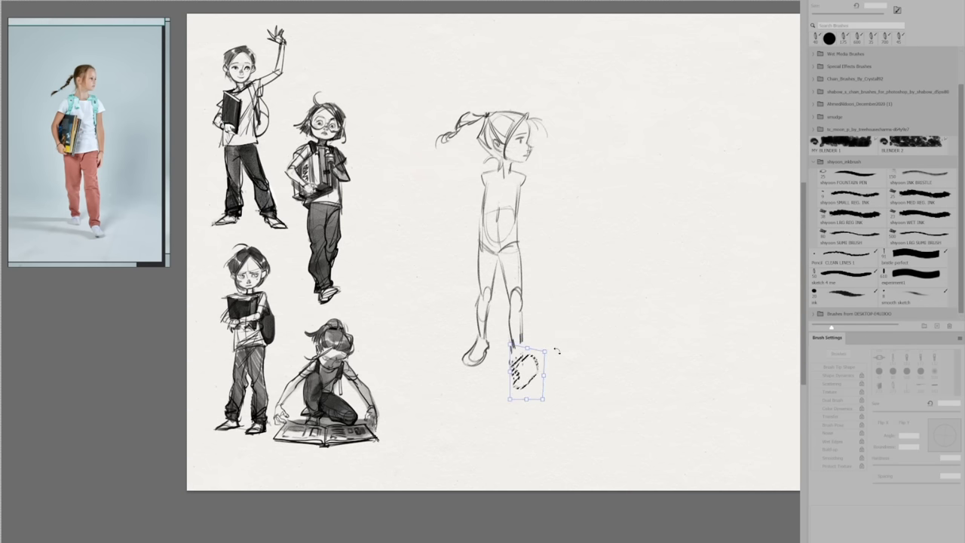
drag(556, 351, 561, 371)
key(Return)
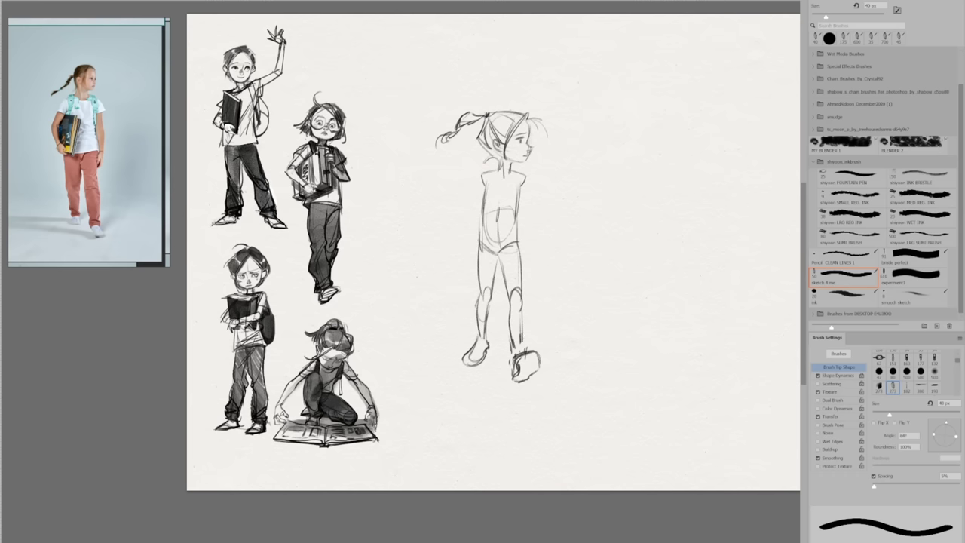
- Delete the fifth figure's forward foot and redraw the ankle and foot in its place
key(l)
drag(516, 394, 520, 392)
drag(534, 373, 557, 361)
key(ctrl+d)
key(Delete)
key(ctrl+d)
key(b)
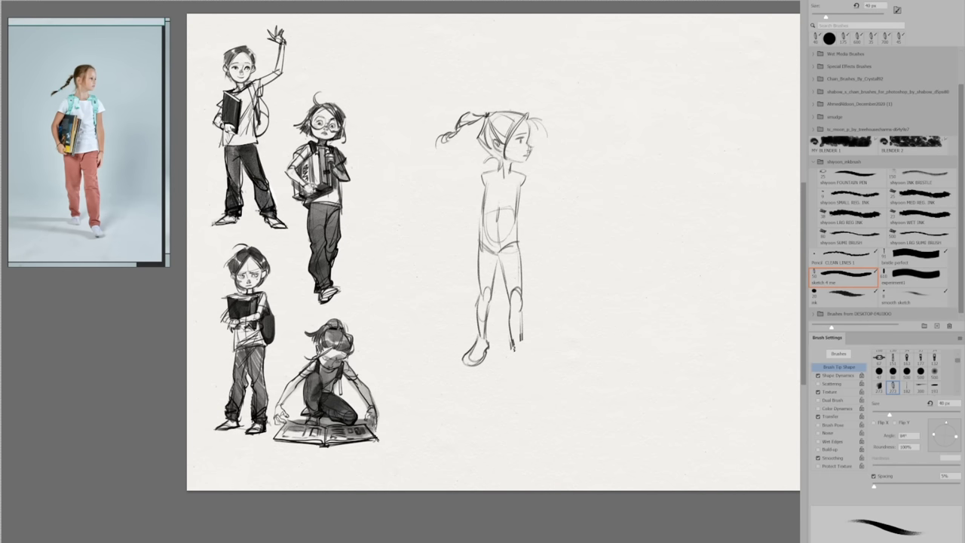
mouse_move(522, 332)
mouse_down()
mouse_move(519, 385)
mouse_move(533, 387)
mouse_move(539, 379)
mouse_move(516, 369)
mouse_up()
key(ctrl+z)
drag(524, 336, 538, 385)
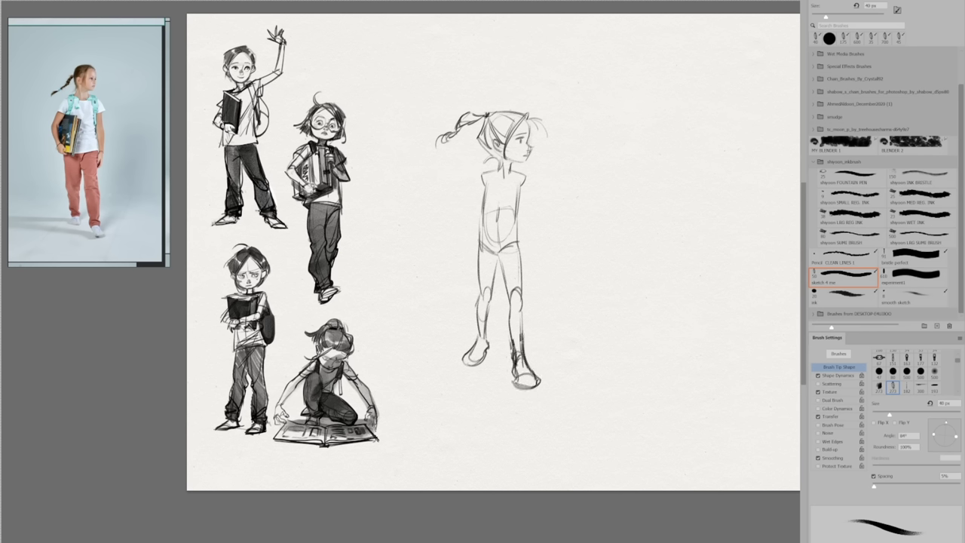
- Sketch the fifth figure's two arms, one bent up to the chest and the other lowered beside the hip
mouse_move(487, 195)
mouse_down()
mouse_move(479, 240)
mouse_move(499, 296)
mouse_up()
mouse_move(515, 167)
mouse_down()
mouse_move(528, 185)
mouse_move(518, 226)
mouse_up()
drag(528, 185, 523, 229)
drag(519, 199, 516, 226)
drag(487, 170, 472, 223)
mouse_move(475, 188)
mouse_down()
mouse_move(466, 216)
mouse_move(478, 243)
mouse_up()
mouse_move(475, 212)
mouse_down()
mouse_move(470, 246)
mouse_move(483, 253)
mouse_up()
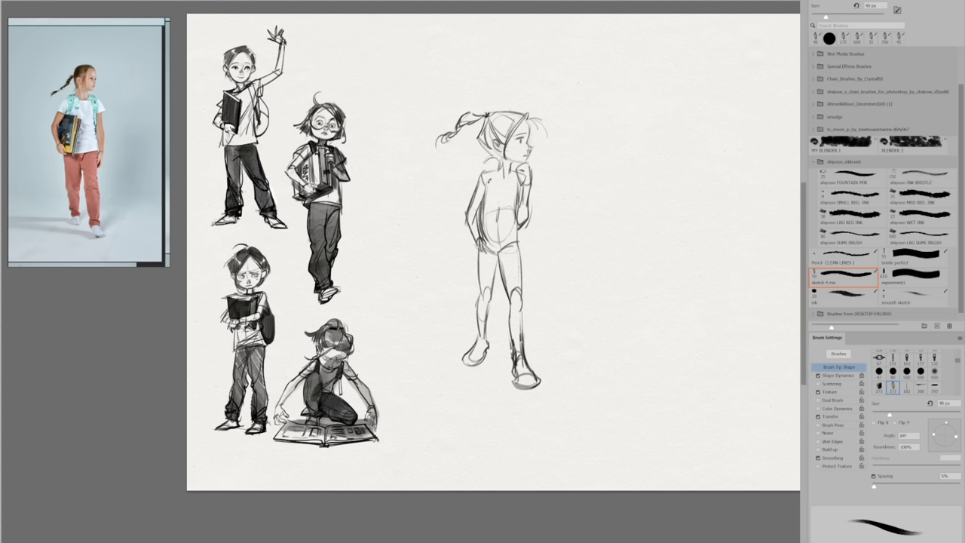
- Draw the book held against the fifth figure's side, marking its edges and spine with heavy dark lines
mouse_move(478, 181)
mouse_down()
mouse_move(483, 240)
mouse_move(496, 241)
mouse_up()
drag(501, 184, 495, 238)
mouse_move(493, 178)
mouse_down()
mouse_move(495, 196)
mouse_move(477, 214)
mouse_up()
drag(470, 227, 473, 242)
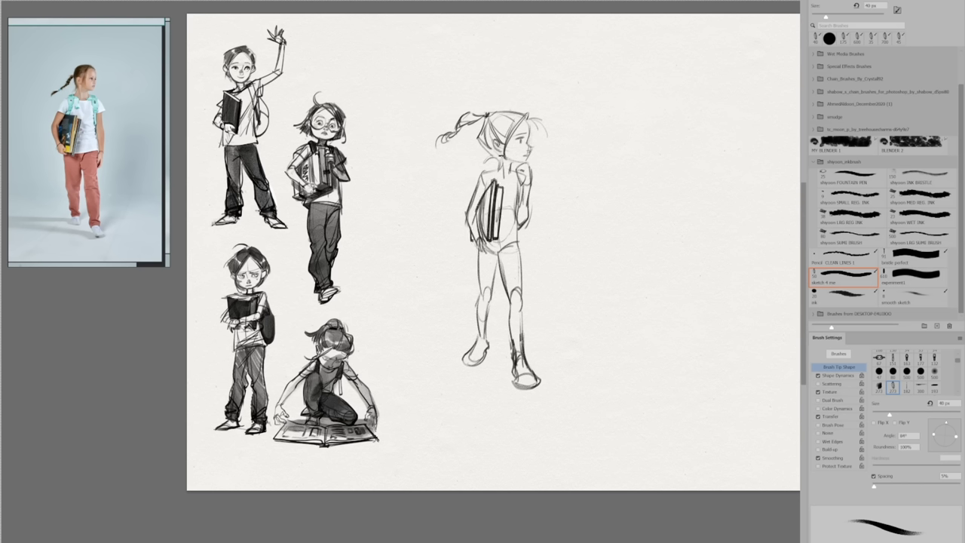
- Draw the fifth figure's T-shirt with neckline, sleeves and hem, and add a dark backpack strap over the shoulder
drag(490, 170, 478, 187)
mouse_move(487, 171)
mouse_down()
mouse_move(513, 174)
mouse_move(525, 202)
mouse_up()
drag(528, 182, 525, 223)
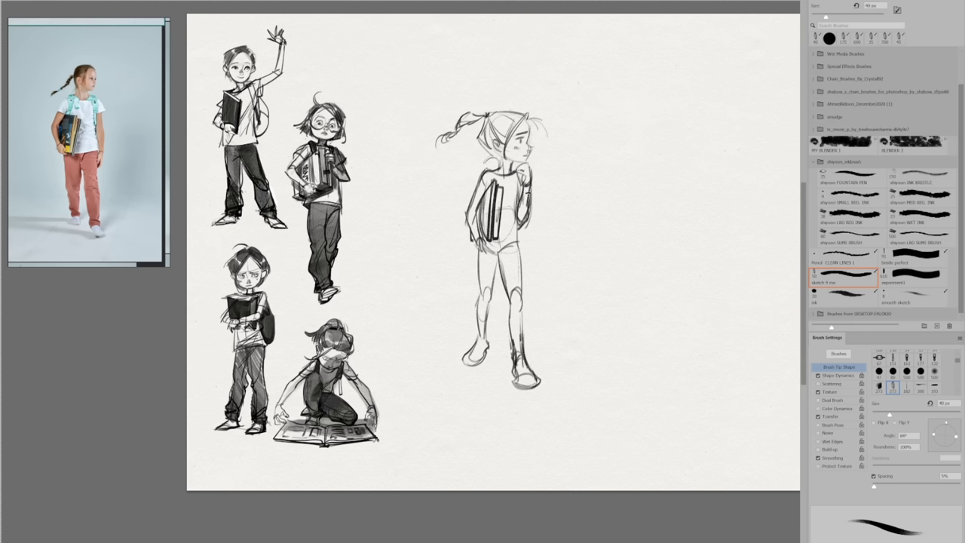
mouse_move(496, 167)
mouse_down()
mouse_move(489, 191)
mouse_move(495, 184)
mouse_up()
mouse_move(518, 168)
mouse_down()
mouse_move(516, 188)
mouse_move(475, 193)
mouse_up()
drag(534, 180, 532, 196)
mouse_move(472, 258)
mouse_down()
mouse_move(520, 248)
mouse_move(474, 269)
mouse_up()
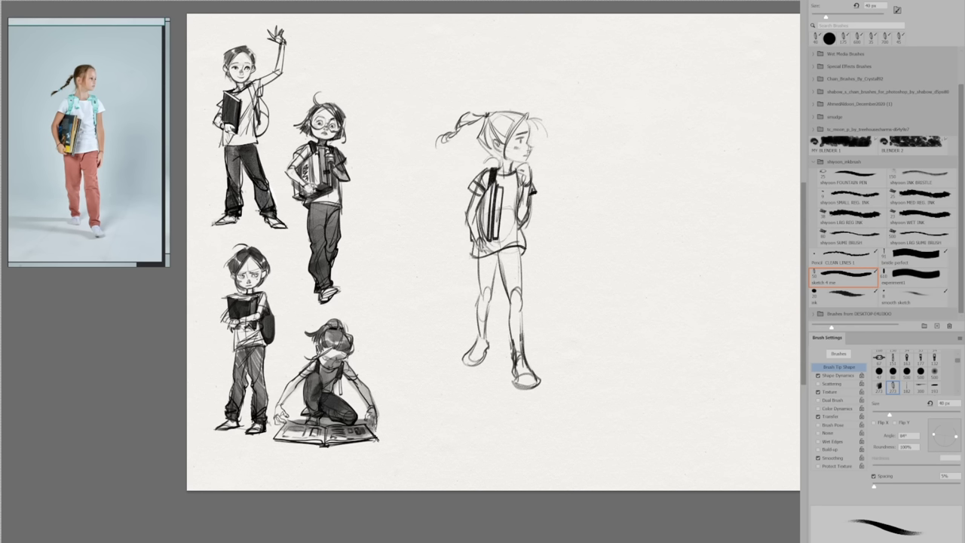
mouse_move(528, 228)
mouse_down()
mouse_move(522, 262)
mouse_move(501, 256)
mouse_up()
- Draw the trouser leg over the fifth figure's forward leg, with folds at the knee and bunched cuff
mouse_move(523, 245)
mouse_down()
mouse_move(481, 267)
mouse_move(511, 312)
mouse_up()
key(ctrl+z)
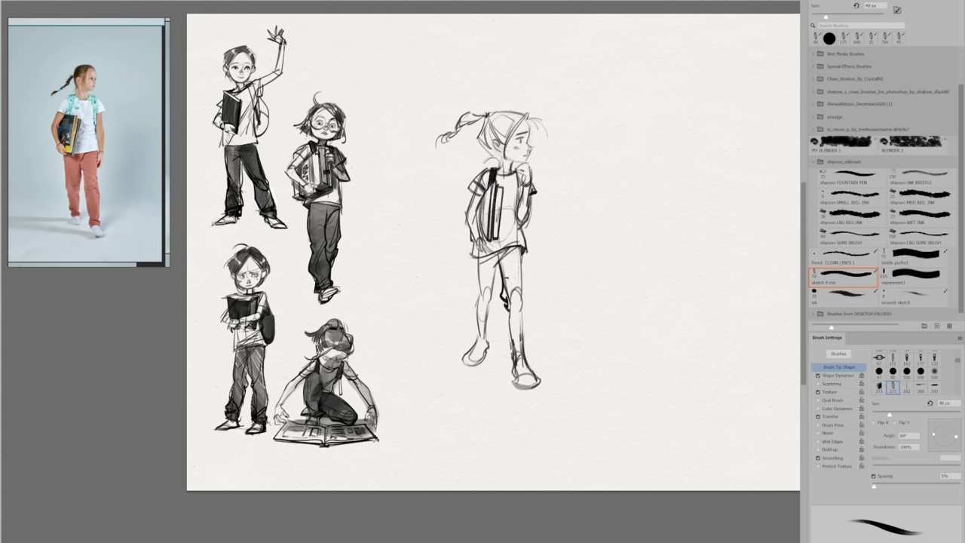
drag(517, 263, 500, 297)
drag(517, 281, 505, 291)
mouse_move(510, 299)
mouse_down()
mouse_move(518, 322)
mouse_move(508, 353)
mouse_up()
key(ctrl+z)
key(ctrl+z)
drag(526, 315, 528, 356)
drag(510, 335, 528, 360)
drag(524, 256, 529, 332)
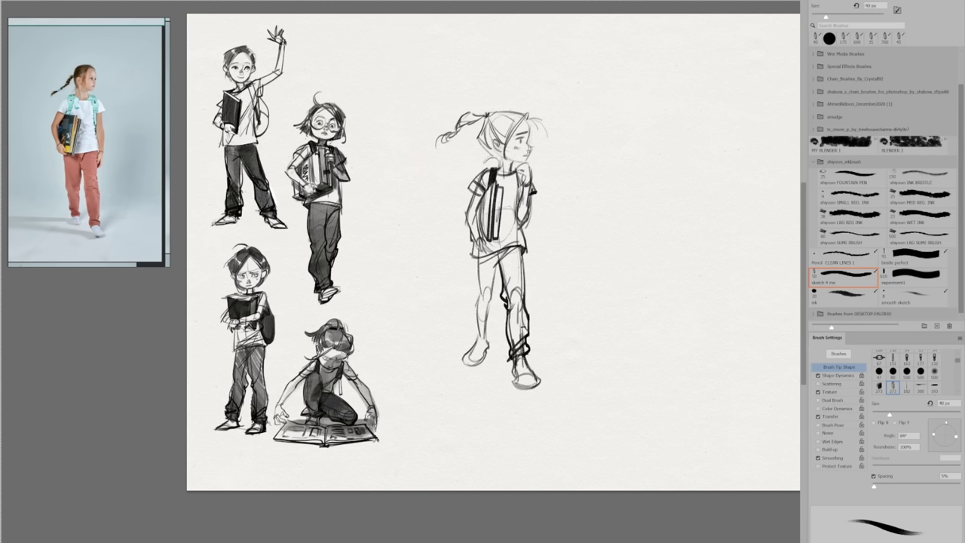
- Outline the fifth figure's rear trouser leg and darken the outlines of both shoes
drag(501, 265, 486, 336)
drag(478, 255, 475, 342)
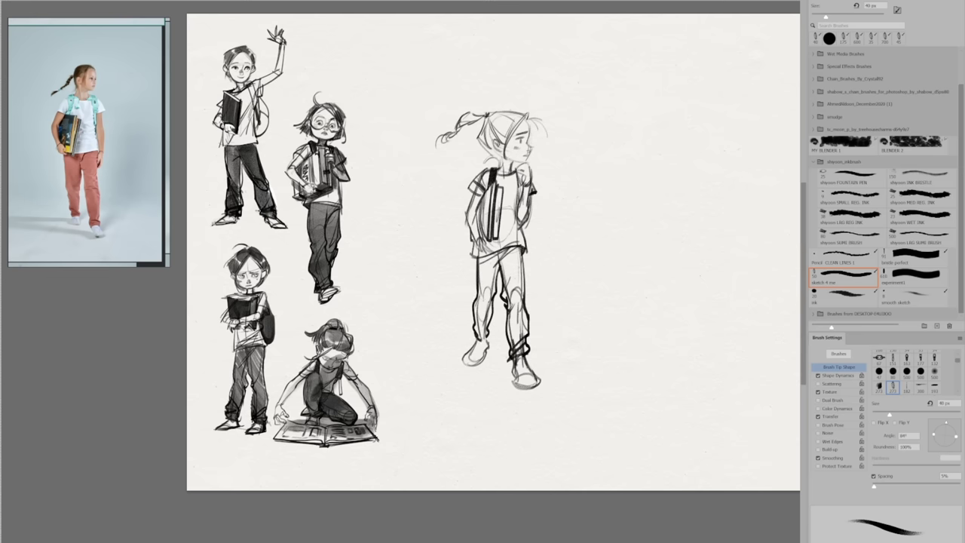
mouse_move(490, 293)
mouse_down()
mouse_move(478, 333)
mouse_move(488, 346)
mouse_move(475, 349)
mouse_move(475, 368)
mouse_move(484, 367)
mouse_up()
drag(511, 367, 534, 389)
drag(531, 366, 540, 386)
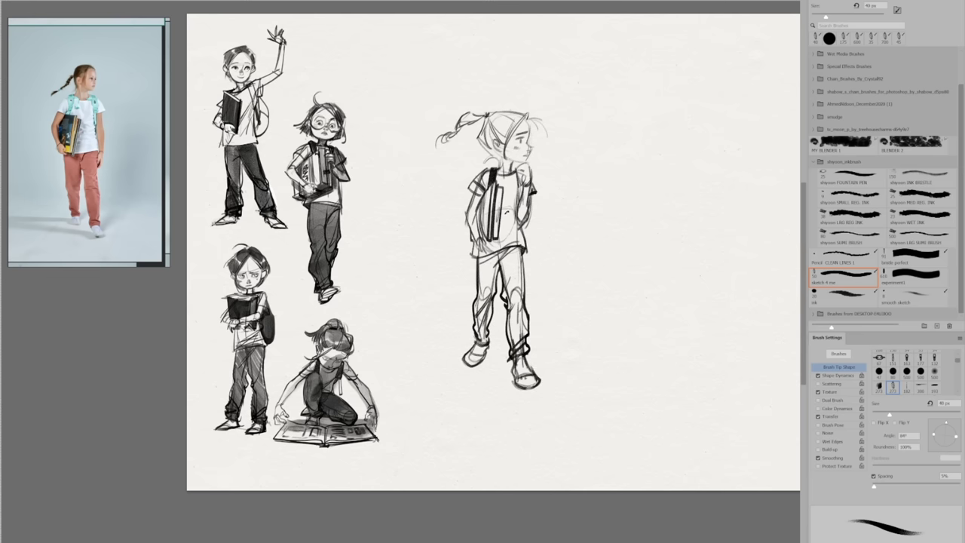
- Refine the fifth figure's profile, lips, ear and the hand at the strap with a 20 px brush
key(bracketleft)
key(bracketleft)
key(bracketleft)
key(bracketleft)
key(bracketleft)
key(bracketleft)
key(bracketleft)
key(bracketleft)
key(ctrl+plus)
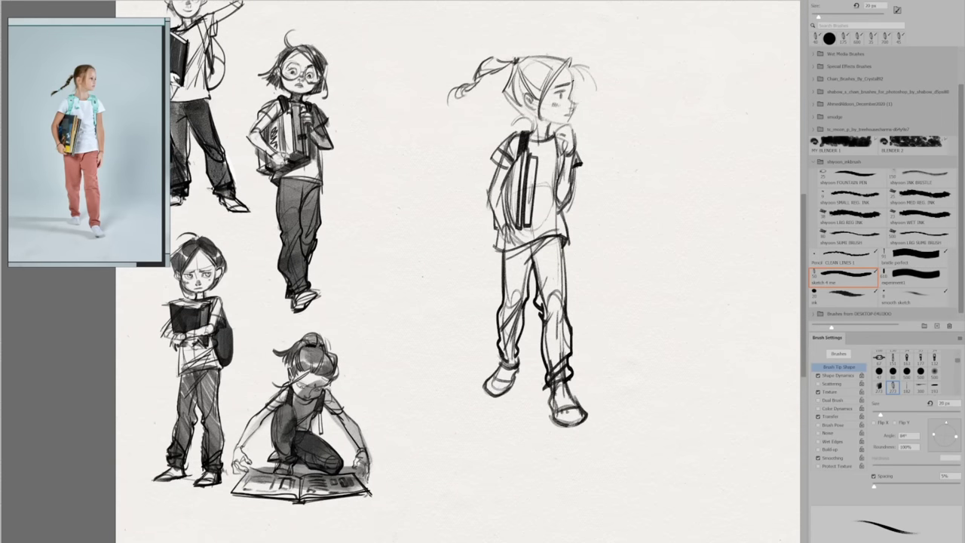
drag(570, 73, 573, 111)
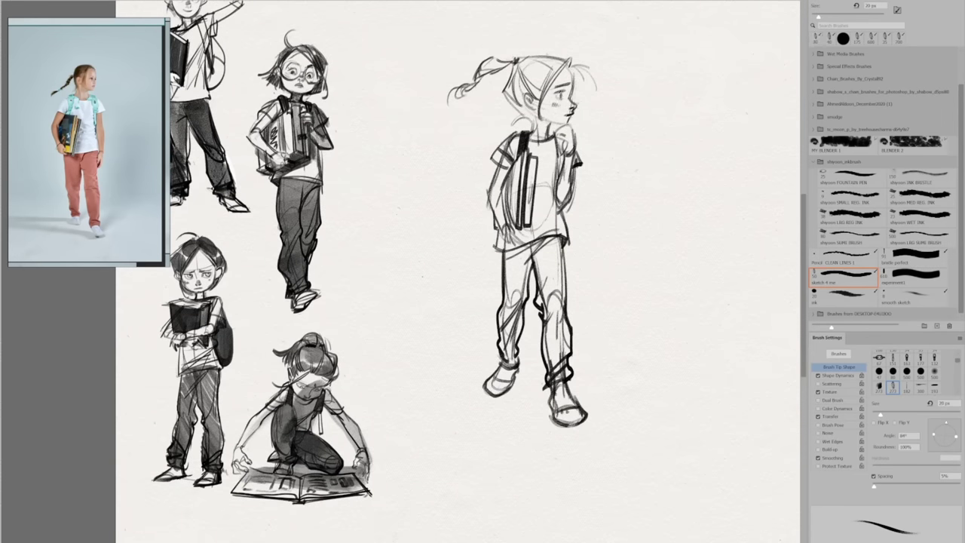
drag(572, 67, 571, 97)
key(ctrl+z)
drag(535, 90, 533, 107)
mouse_move(560, 145)
mouse_down()
mouse_move(574, 129)
mouse_move(565, 156)
mouse_up()
drag(573, 132, 570, 155)
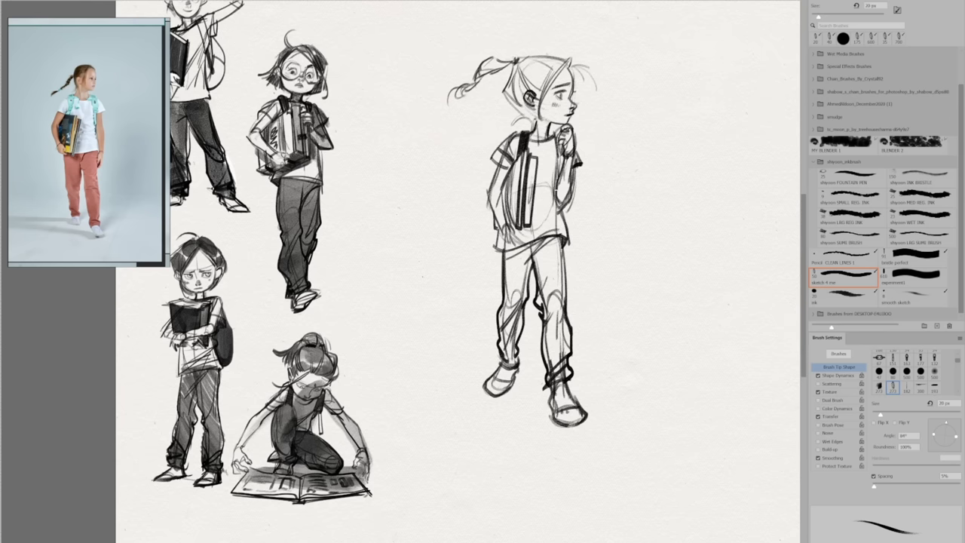
- Select the fifth figure's hair and ponytail and shade them dark with an enlarged brush
key(l)
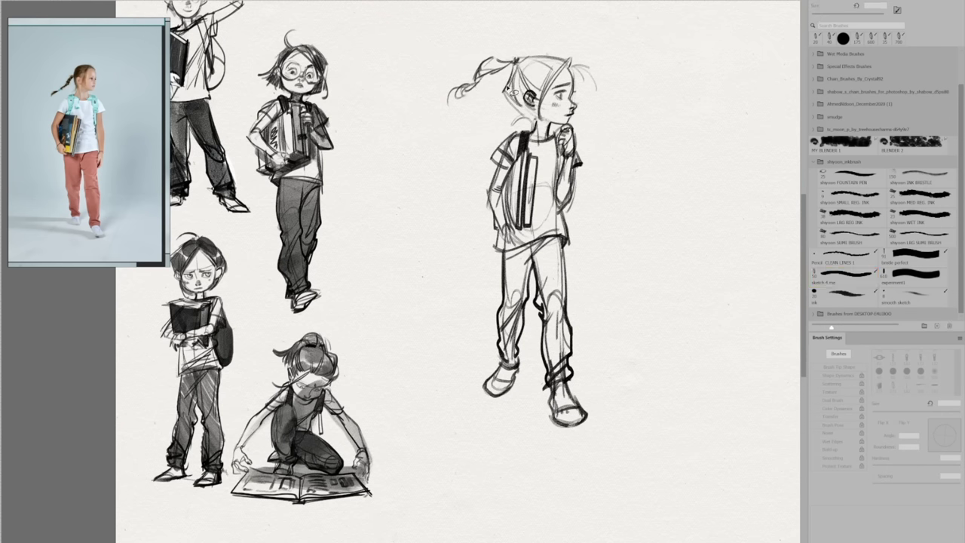
mouse_move(545, 114)
mouse_down()
mouse_move(541, 57)
mouse_move(459, 104)
mouse_move(508, 67)
mouse_move(534, 118)
mouse_up()
key(b)
key(bracketright)
key(bracketright)
key(bracketright)
key(bracketright)
key(bracketright)
key(bracketright)
key(bracketright)
key(bracketright)
key(bracketright)
key(bracketright)
mouse_move(534, 58)
mouse_down()
mouse_move(514, 96)
mouse_move(532, 115)
mouse_move(463, 95)
mouse_up()
key(bracketright)
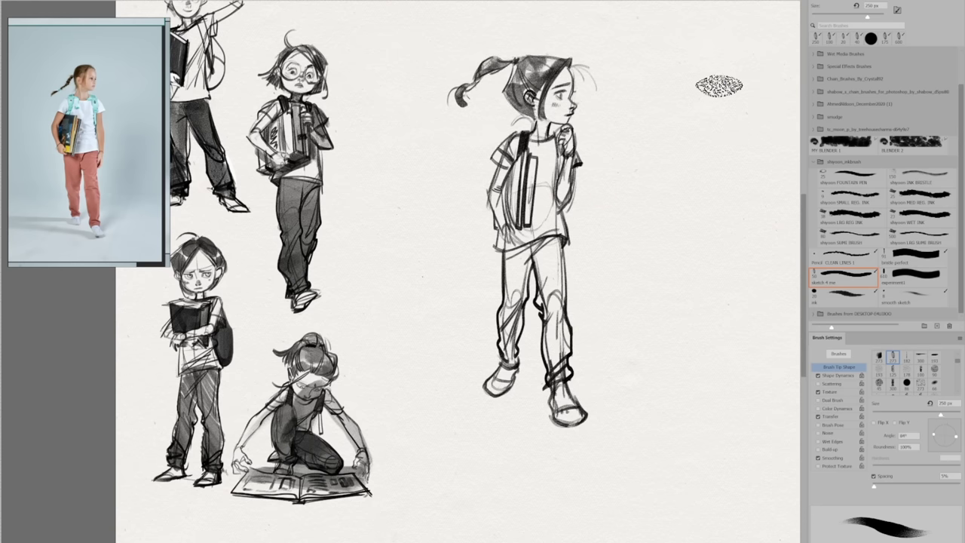
- Select the fifth figure's trousers, fill them with grey shading using a 1100 px brush, and clear the selection
key(l)
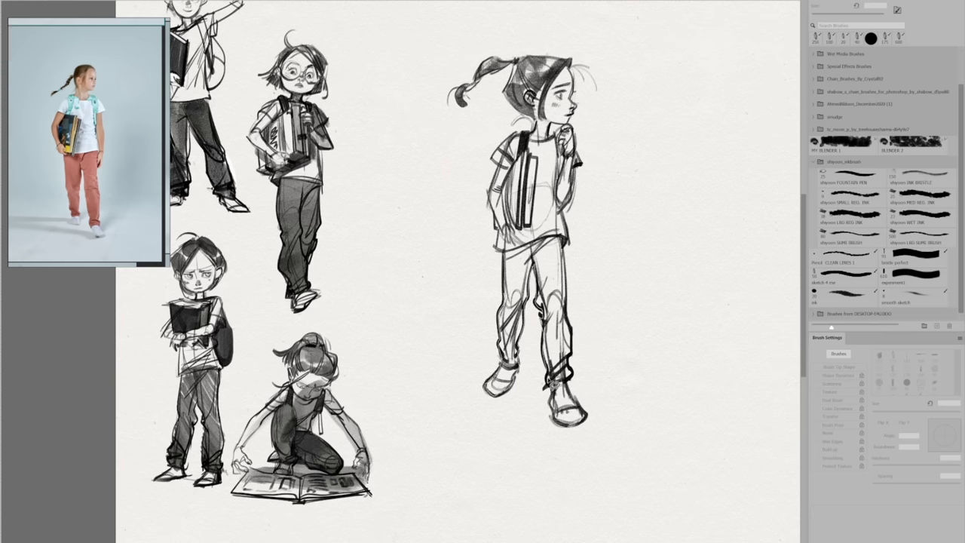
key(b)
key(ctrl+minus)
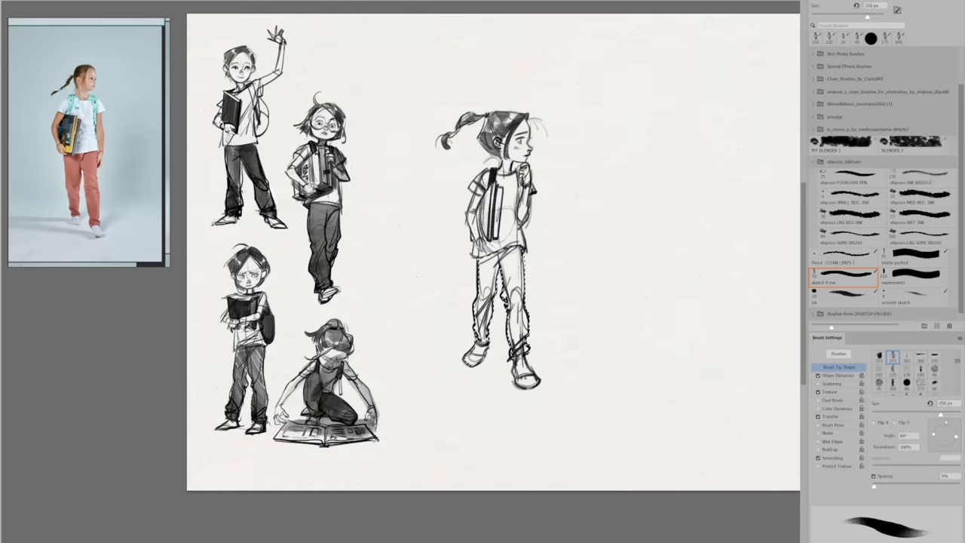
drag(489, 318, 494, 278)
key(ctrl+d)
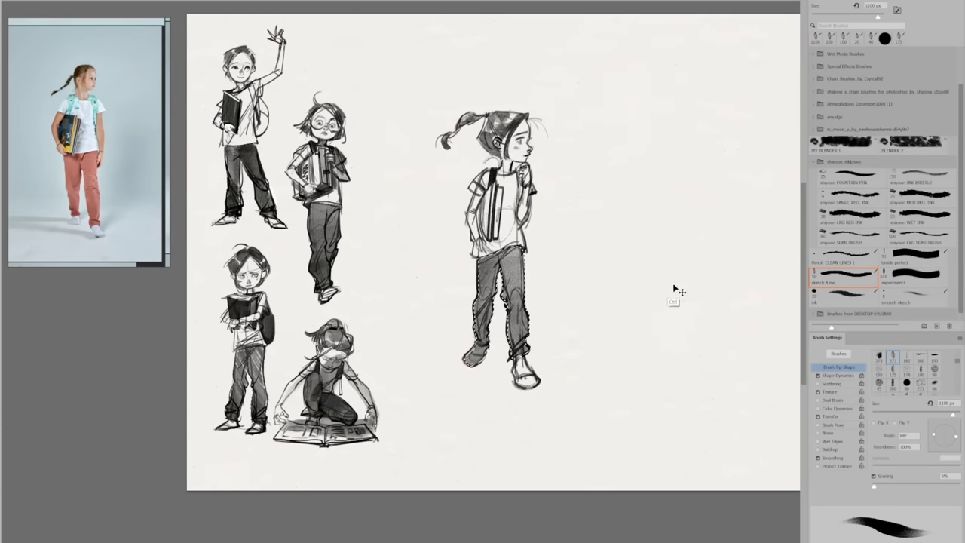
- Shade the fifth figure's arms and face with a 125 px brush
key(bracketleft)
key(bracketleft)
key(bracketleft)
key(bracketleft)
key(bracketleft)
key(bracketleft)
key(bracketleft)
key(bracketleft)
key(bracketleft)
key(bracketleft)
mouse_move(474, 202)
mouse_down()
mouse_move(470, 214)
mouse_move(478, 188)
mouse_move(520, 223)
mouse_up()
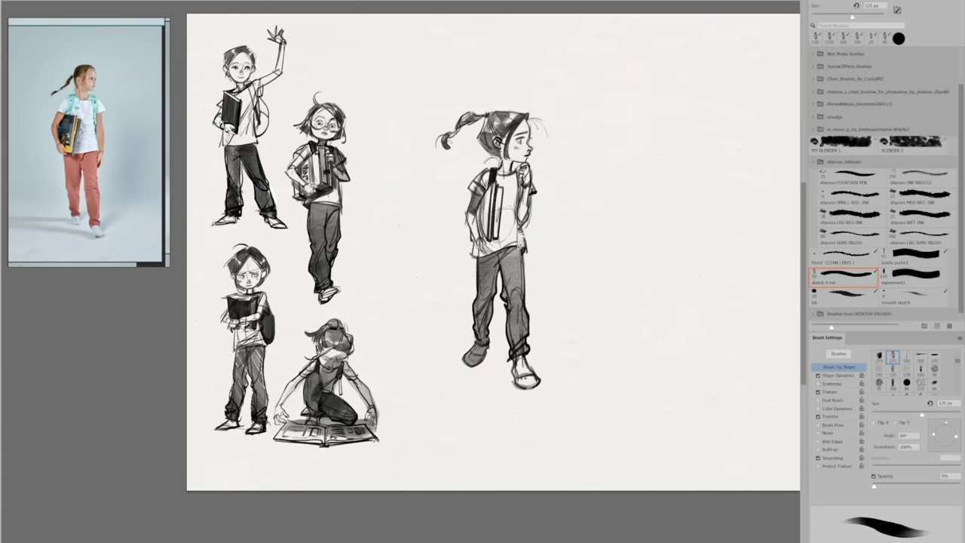
drag(503, 160, 507, 167)
- Erase stray lines around the book and redraw the gripping hand, book edges and shirt folds at 25 px
key(bracketleft)
key(bracketleft)
key(bracketleft)
key(bracketleft)
key(bracketleft)
key(bracketleft)
key(bracketleft)
key(bracketleft)
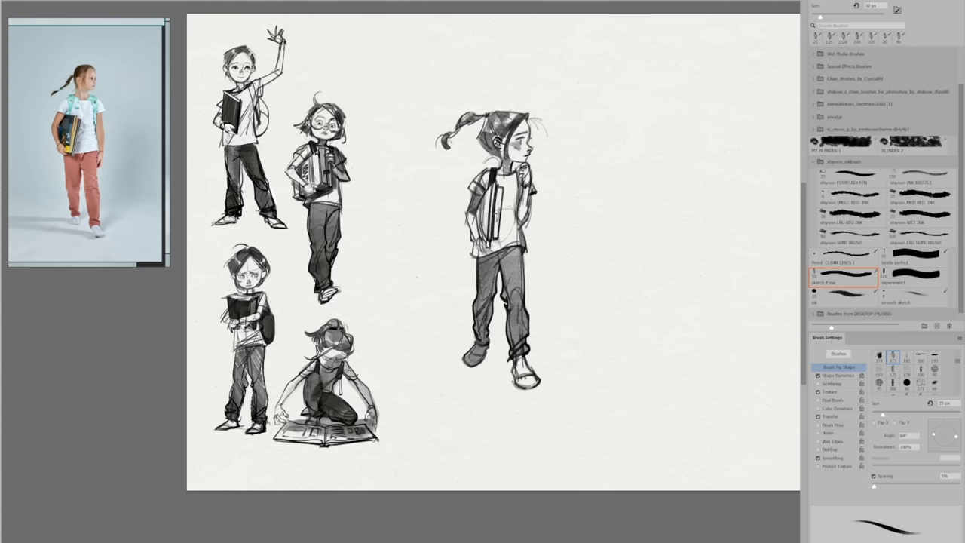
key(e)
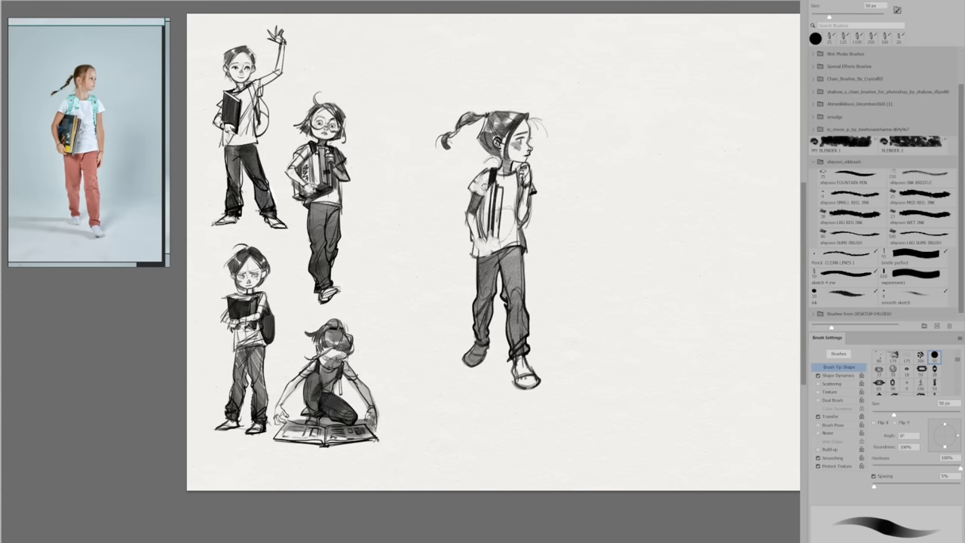
key(b)
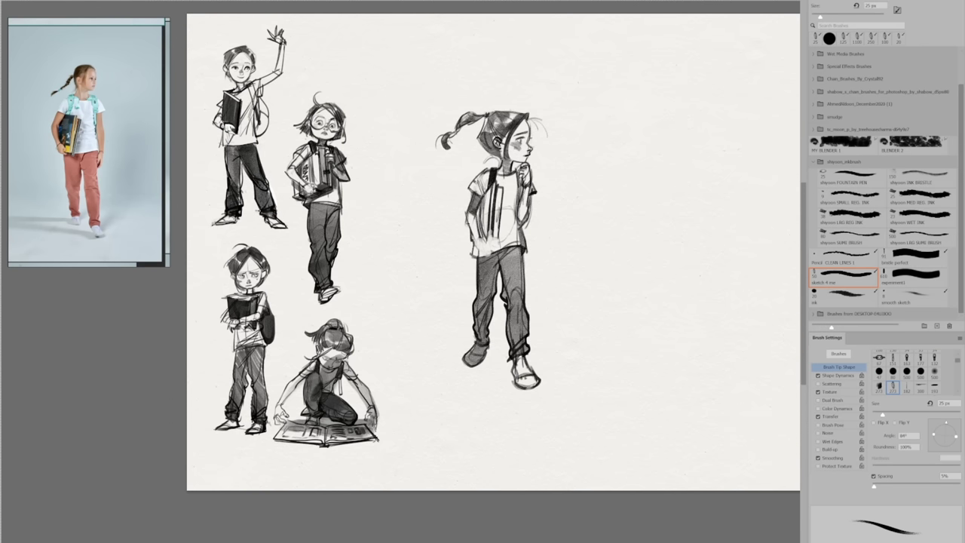
drag(489, 240, 485, 251)
drag(477, 251, 492, 256)
drag(480, 237, 490, 244)
drag(466, 213, 493, 249)
mouse_move(497, 234)
mouse_down()
mouse_move(489, 253)
mouse_move(520, 217)
mouse_up()
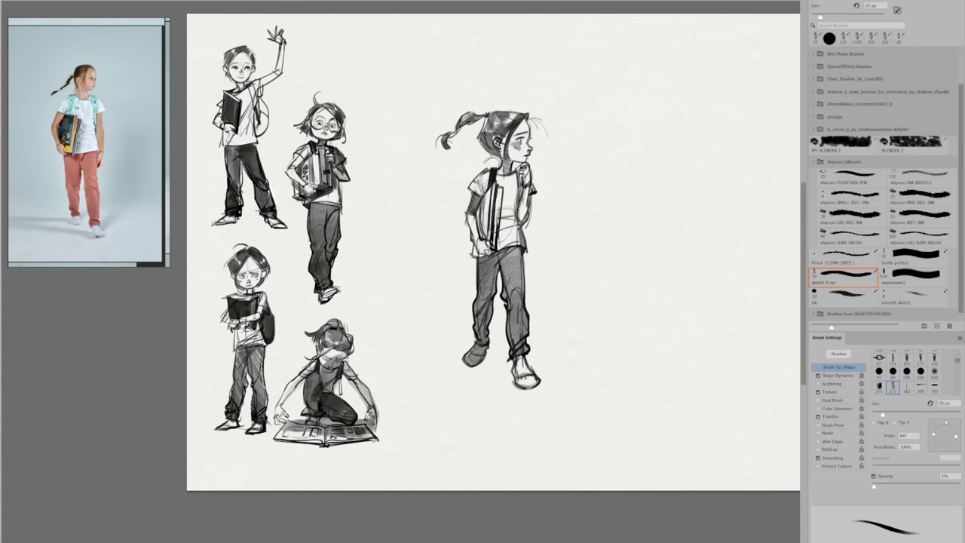
- Add the second backpack strap and shirt folds, and trim the fifth figure's far sleeve and arm
drag(522, 184, 510, 203)
drag(512, 167, 519, 172)
drag(515, 217, 524, 225)
drag(530, 198, 526, 244)
key(e)
mouse_move(533, 195)
mouse_down()
mouse_move(530, 223)
mouse_move(532, 202)
mouse_up()
drag(540, 188, 521, 215)
key(b)
drag(531, 196, 520, 225)
key(ctrl+z)
- Shade the hair above the fifth figure's forehead with a larger brush
key(l)
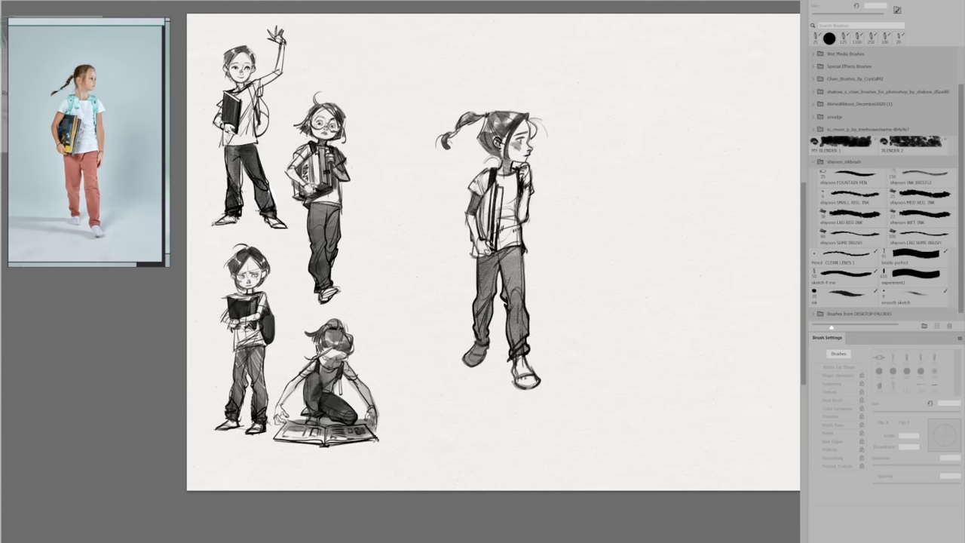
key(b)
key(bracketright)
key(bracketright)
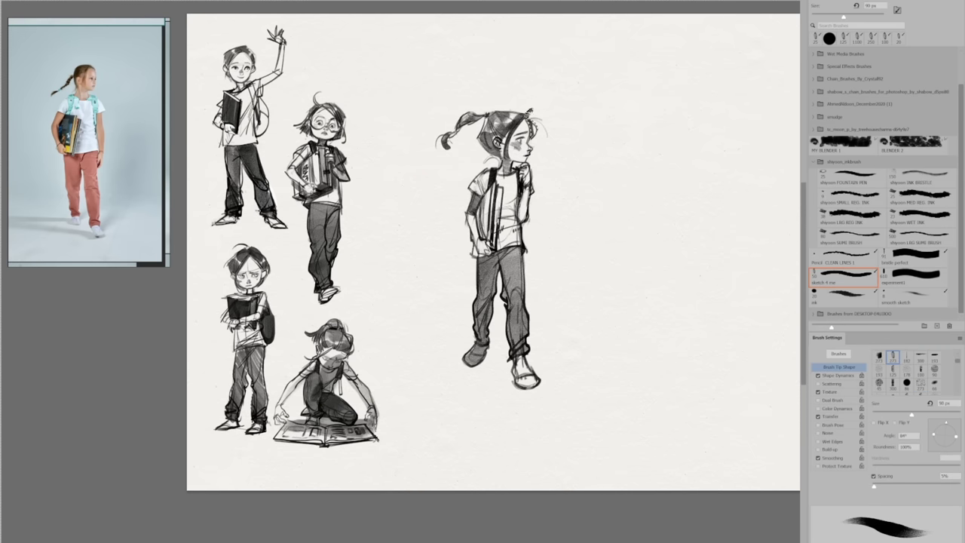
- Select the whole fifth figure, scale it down and move it next to the other finished figures
key(l)
drag(453, 98, 550, 418)
key(ctrl+t)
mouse_move(596, 54)
mouse_down()
mouse_move(529, 150)
mouse_move(543, 138)
mouse_up()
mouse_move(540, 214)
mouse_down()
mouse_move(472, 196)
mouse_move(462, 222)
mouse_up()
key(Return)
key(ctrl+d)
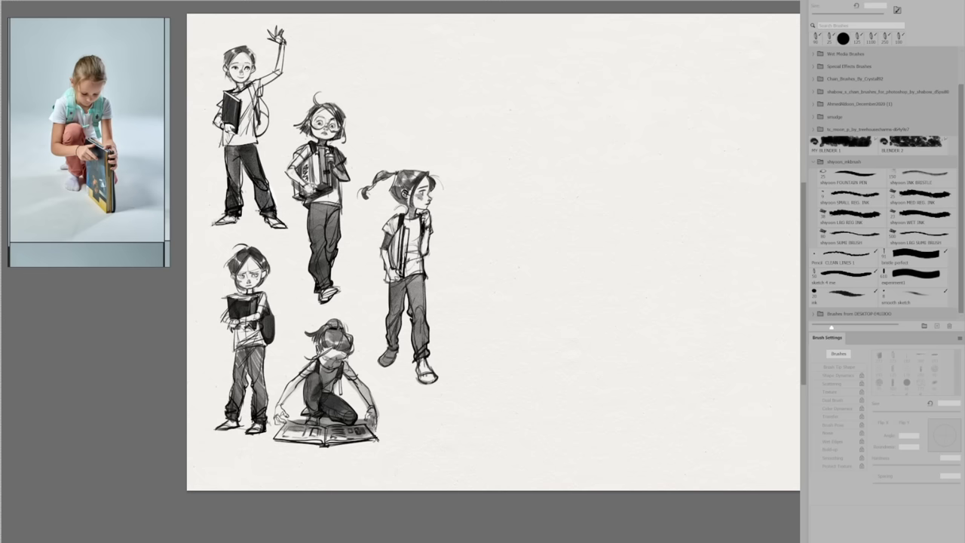
- Start the sixth figure in the empty area by sketching the curved shoulders, bent arm and hands
scroll(112, 97, up, 2)
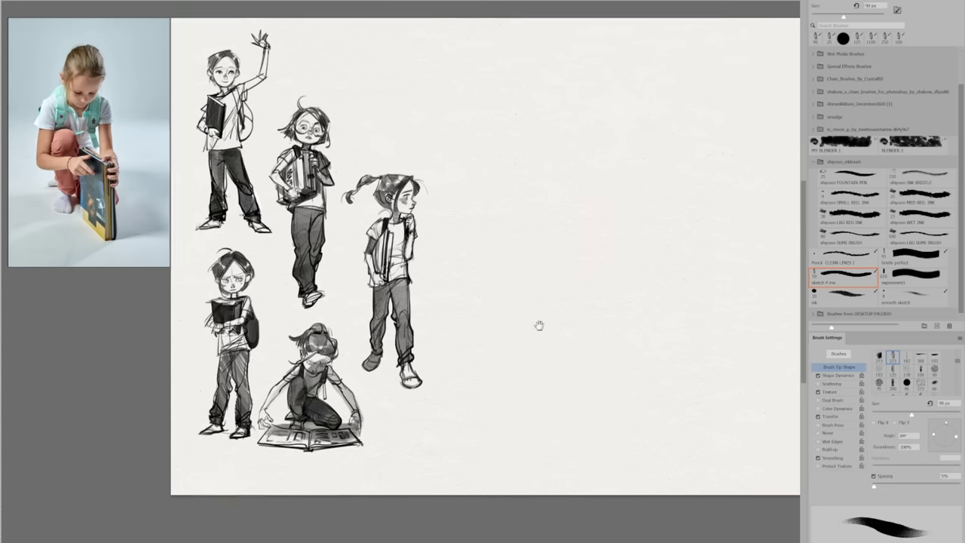
drag(539, 327, 459, 340)
drag(439, 240, 507, 231)
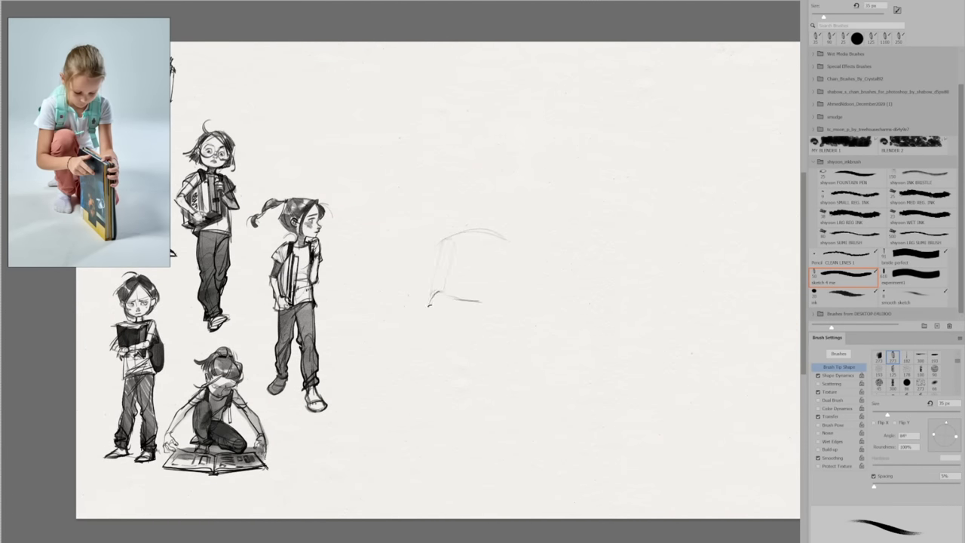
drag(440, 310, 487, 307)
mouse_move(454, 301)
mouse_down()
mouse_move(479, 300)
mouse_move(486, 323)
mouse_move(514, 325)
mouse_move(503, 304)
mouse_move(532, 297)
mouse_move(543, 316)
mouse_up()
- Sketch the upright book beneath the sixth figure's hands, with its side edges, spine, page block and base
mouse_move(534, 303)
mouse_down()
mouse_move(537, 323)
mouse_move(519, 324)
mouse_move(554, 327)
mouse_move(510, 409)
mouse_up()
drag(547, 327, 525, 398)
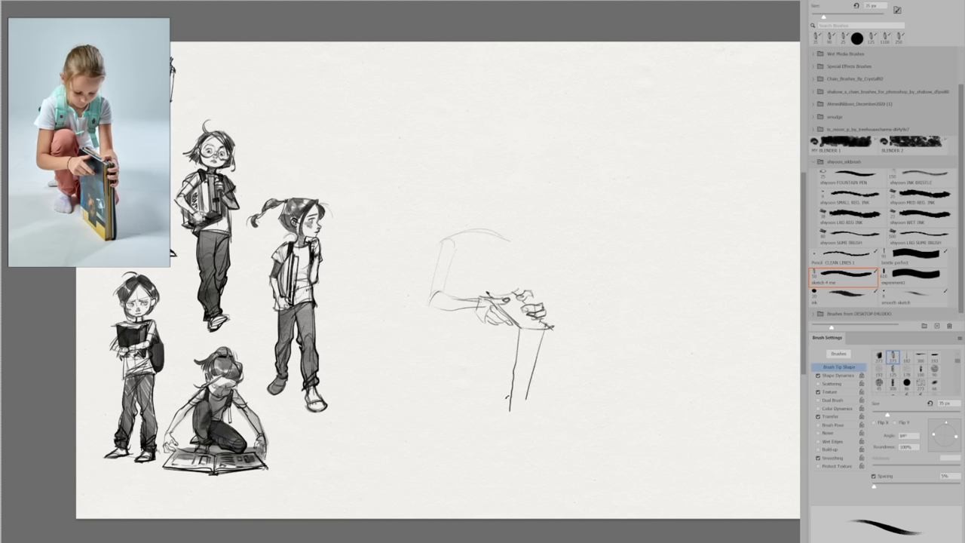
drag(526, 332, 518, 386)
drag(540, 327, 534, 347)
mouse_move(507, 297)
mouse_down()
mouse_move(541, 327)
mouse_move(523, 397)
mouse_up()
drag(475, 362, 511, 400)
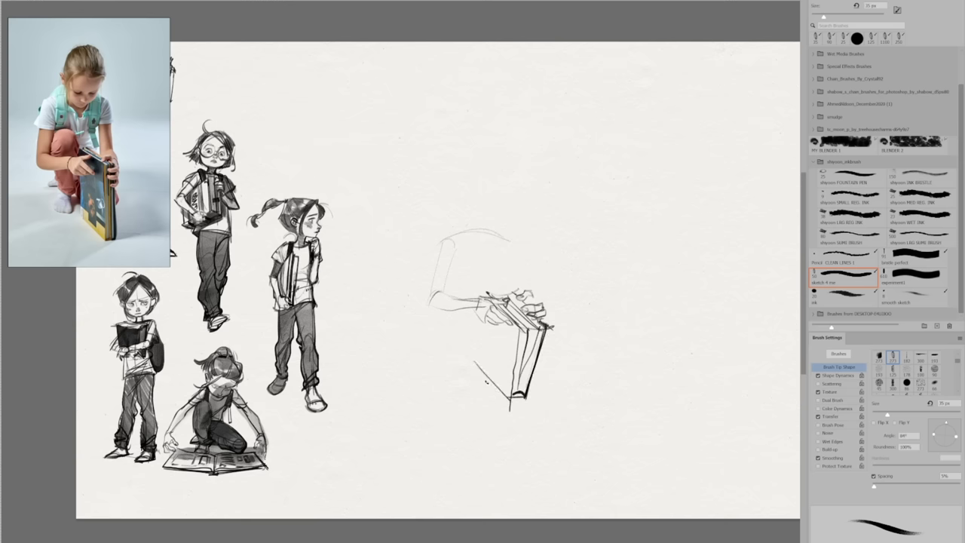
drag(486, 324, 489, 382)
- Remove the sixth figure's far hand, redraw the book's top edge and move the book closer to the near hand
key(l)
mouse_move(552, 325)
mouse_down()
mouse_move(520, 311)
mouse_move(546, 327)
mouse_up()
key(Delete)
key(ctrl+d)
key(b)
mouse_move(510, 298)
mouse_down()
mouse_move(548, 328)
mouse_move(544, 339)
mouse_move(552, 330)
mouse_up()
key(e)
key(l)
mouse_move(566, 377)
mouse_down()
mouse_move(521, 280)
mouse_move(551, 395)
mouse_up()
drag(533, 364, 522, 362)
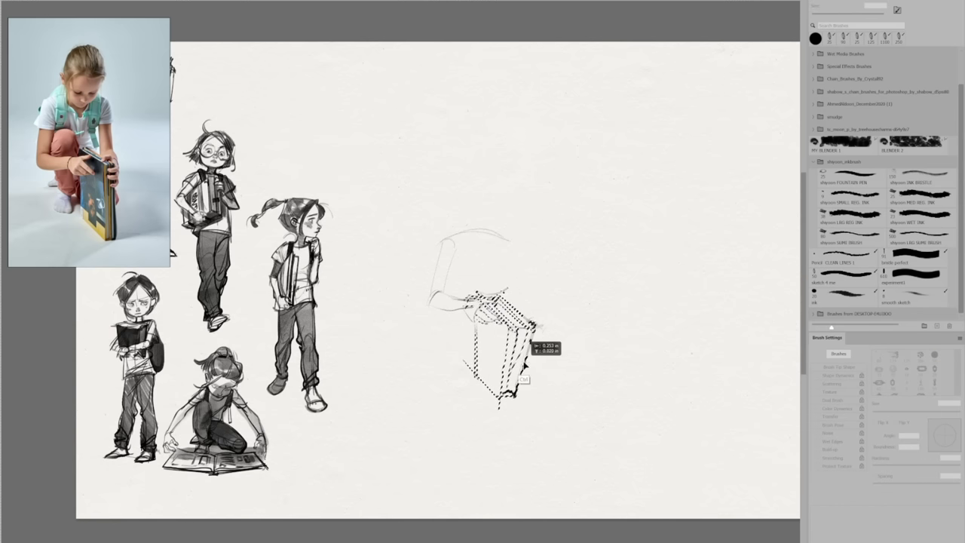
key(ctrl+d)
- Draw the sixth figure's far arm and the far hand gripping the book's outer edge
key(b)
mouse_move(456, 263)
mouse_down()
mouse_move(431, 302)
mouse_move(501, 244)
mouse_move(514, 287)
mouse_move(499, 300)
mouse_move(529, 319)
mouse_move(520, 316)
mouse_up()
mouse_move(523, 319)
mouse_down()
mouse_move(534, 326)
mouse_move(522, 340)
mouse_up()
mouse_move(537, 332)
mouse_down()
mouse_move(529, 348)
mouse_move(538, 336)
mouse_up()
key(ctrl+z)
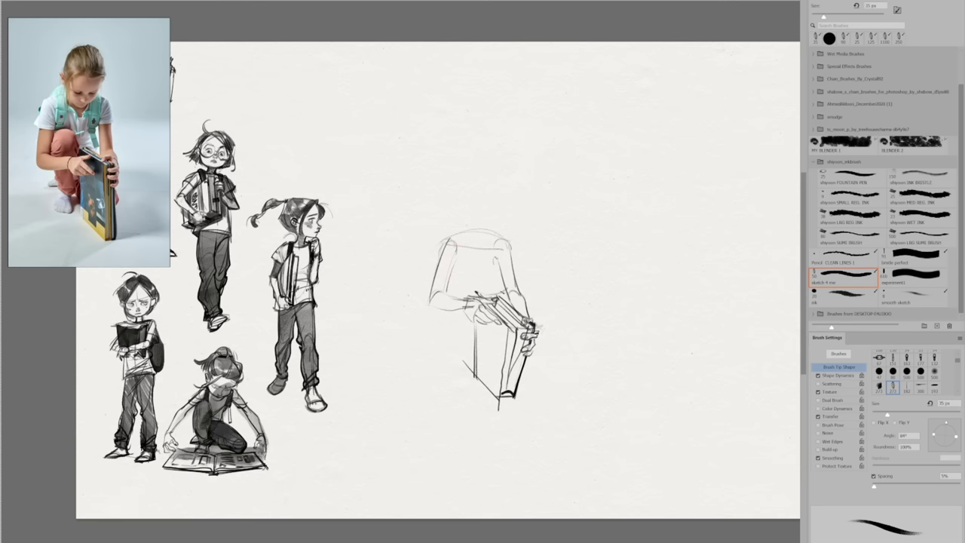
- Sketch the sixth figure's shirt folds, sleeve hem and backpack straps, and add overlapping ovals for the bowed head
drag(496, 259, 483, 294)
drag(496, 259, 448, 286)
drag(495, 261, 516, 268)
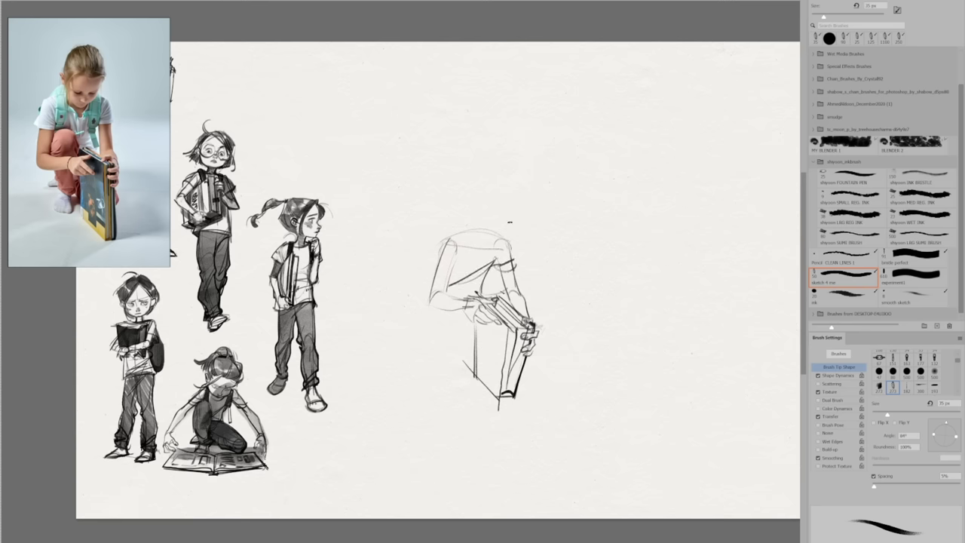
drag(455, 237, 453, 277)
drag(488, 237, 502, 279)
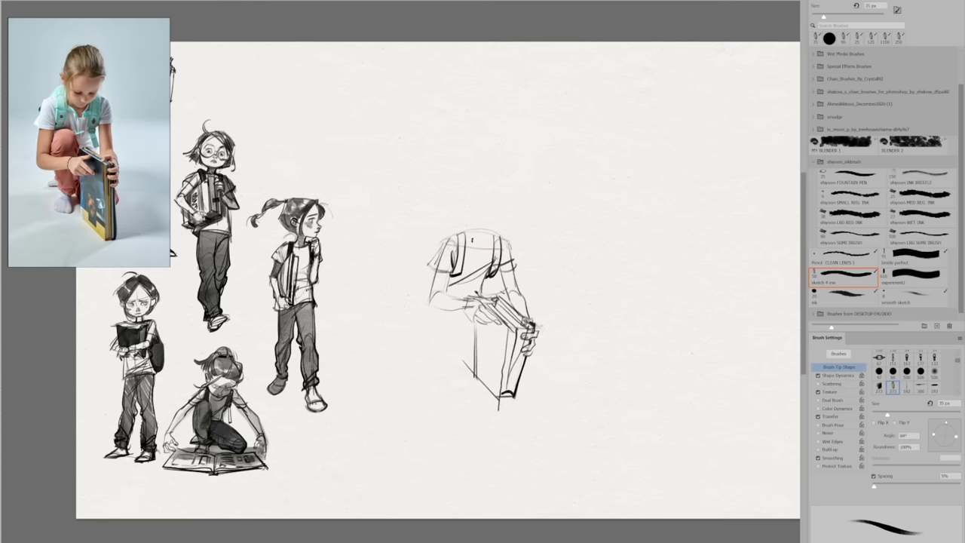
mouse_move(482, 179)
mouse_down()
mouse_move(507, 226)
mouse_move(482, 248)
mouse_move(492, 274)
mouse_up()
key(e)
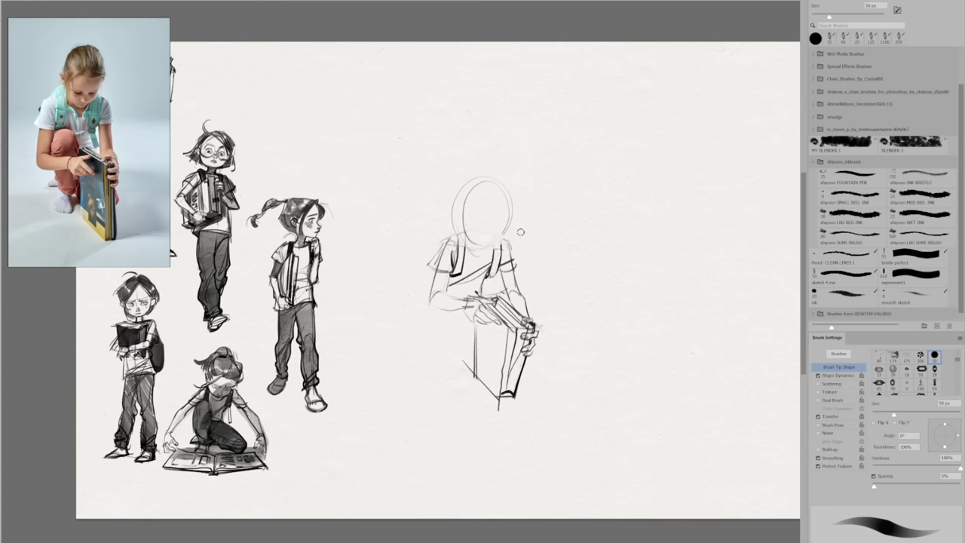
- Draw the sixth figure's raised near knee behind the forearm and erase the overlapping construction lines
key(b)
mouse_move(445, 293)
mouse_down()
mouse_move(467, 271)
mouse_move(472, 296)
mouse_move(451, 285)
mouse_move(456, 268)
mouse_move(475, 300)
mouse_up()
key(e)
key(b)
drag(472, 282, 463, 296)
mouse_move(452, 291)
mouse_down()
mouse_move(474, 277)
mouse_move(474, 295)
mouse_up()
key(l)
key(e)
mouse_move(471, 274)
mouse_down()
mouse_move(443, 346)
mouse_move(471, 344)
mouse_up()
- Draw the sixth figure's near lower leg and foot beside the book, with the other foot's tip behind it
key(b)
mouse_move(460, 323)
mouse_down()
mouse_move(467, 368)
mouse_move(443, 383)
mouse_up()
drag(454, 381, 467, 369)
mouse_move(444, 384)
mouse_down()
mouse_move(461, 379)
mouse_move(463, 364)
mouse_move(455, 383)
mouse_up()
drag(442, 365, 458, 380)
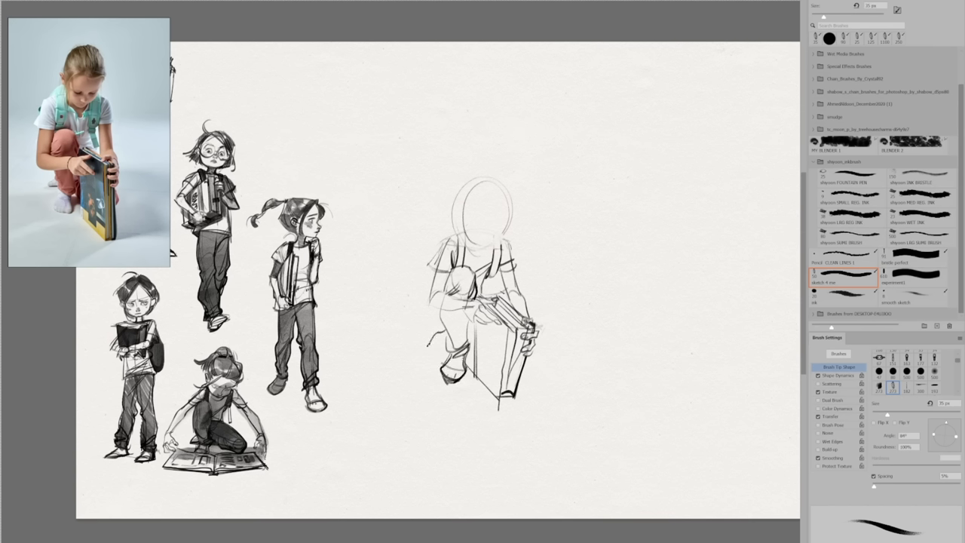
drag(428, 345, 450, 332)
drag(468, 328, 476, 355)
- Darken the sixth figure's arms, near hand and trouser folds, and add the far shoe behind the book
drag(514, 268, 526, 307)
drag(490, 282, 483, 302)
mouse_move(540, 349)
mouse_down()
mouse_move(522, 372)
mouse_move(541, 366)
mouse_up()
drag(438, 309, 457, 353)
drag(468, 322, 467, 347)
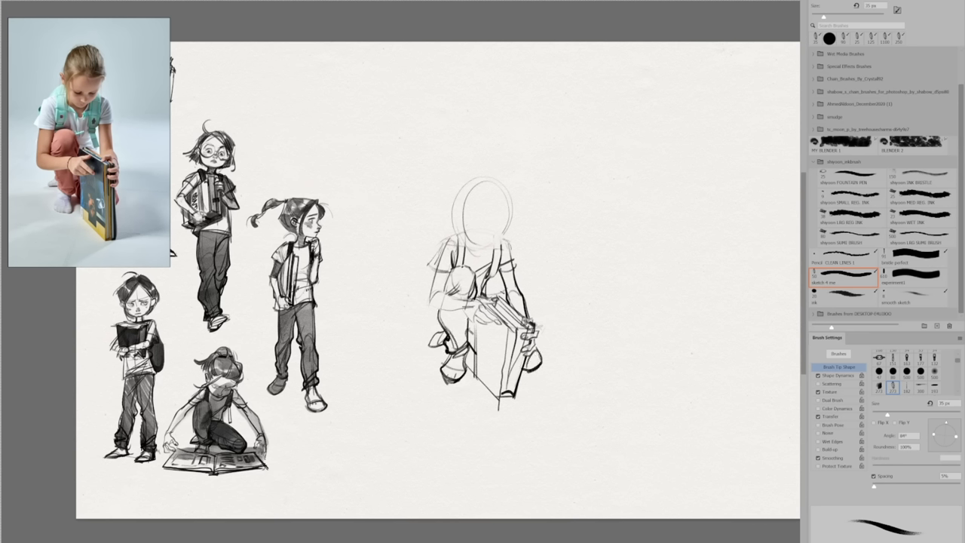
drag(461, 309, 475, 325)
mouse_move(474, 303)
mouse_down()
mouse_move(486, 326)
mouse_move(498, 312)
mouse_move(501, 327)
mouse_up()
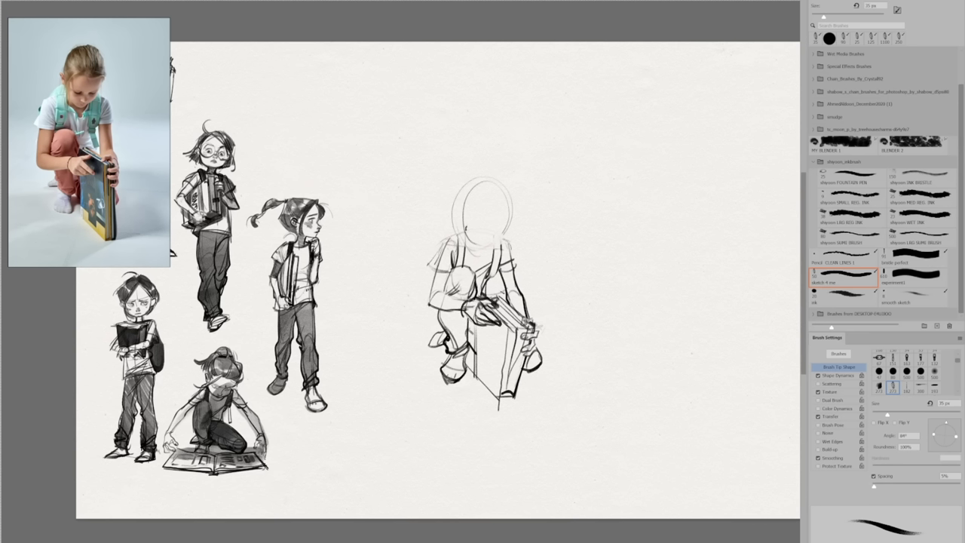
- Draw the sixth figure's downcast face with lowered eyes, nose, mouth and chin
drag(456, 243, 467, 261)
mouse_move(478, 227)
mouse_down()
mouse_move(460, 254)
mouse_move(499, 240)
mouse_move(486, 246)
mouse_up()
key(ctrl+z)
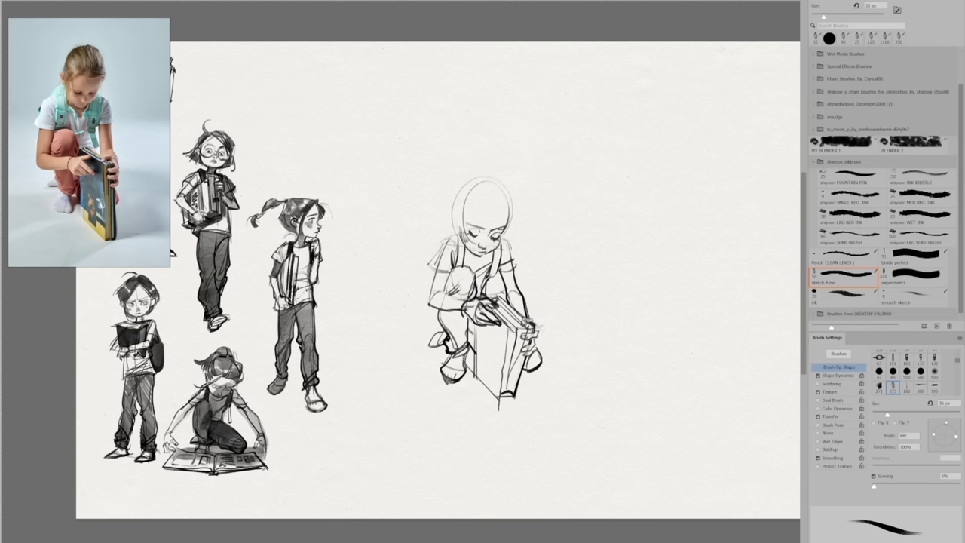
- Draw the sixth figure's hairline, swept-back hair strands and loose top bun
mouse_move(484, 196)
mouse_down()
mouse_move(434, 207)
mouse_move(487, 226)
mouse_move(494, 161)
mouse_move(519, 225)
mouse_up()
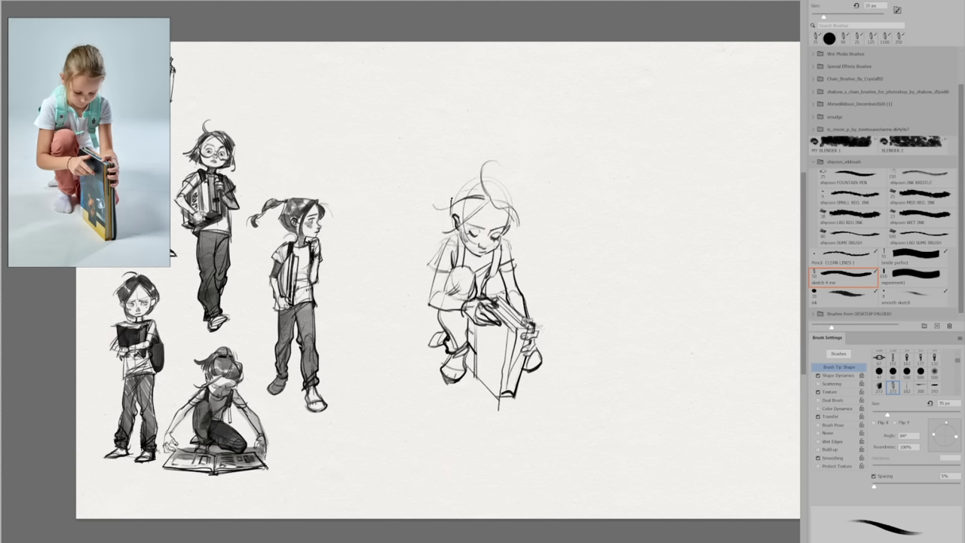
mouse_move(451, 202)
mouse_down()
mouse_move(496, 176)
mouse_move(517, 220)
mouse_up()
drag(490, 176, 499, 202)
drag(497, 189, 511, 208)
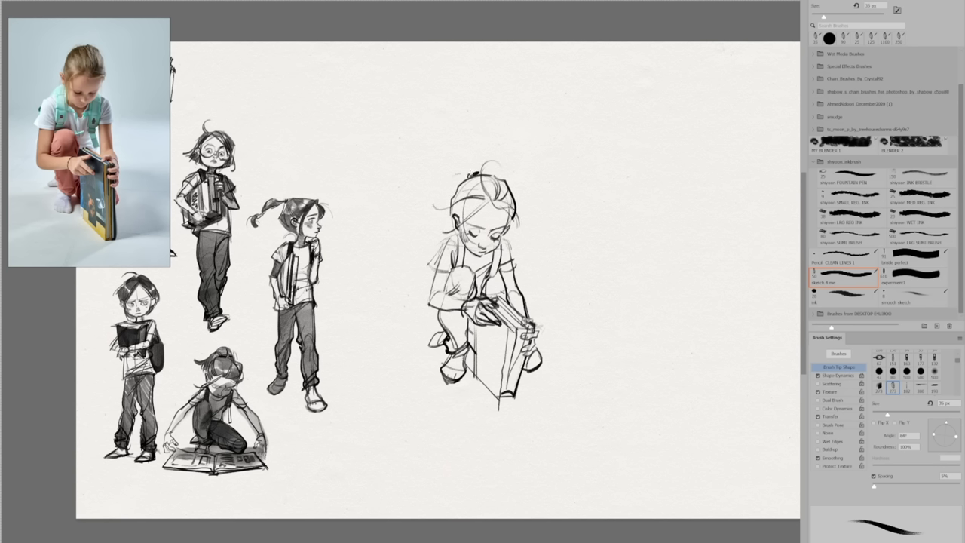
drag(451, 181, 474, 158)
drag(477, 160, 488, 172)
- Outline the sixth figure's ear, near sleeve, shirt neckline and shoulder strap
drag(472, 208, 447, 224)
mouse_move(454, 214)
mouse_down()
mouse_move(457, 232)
mouse_move(427, 267)
mouse_up()
drag(426, 267, 451, 273)
mouse_move(506, 239)
mouse_down()
mouse_move(515, 267)
mouse_move(489, 258)
mouse_move(459, 268)
mouse_up()
drag(455, 230, 464, 248)
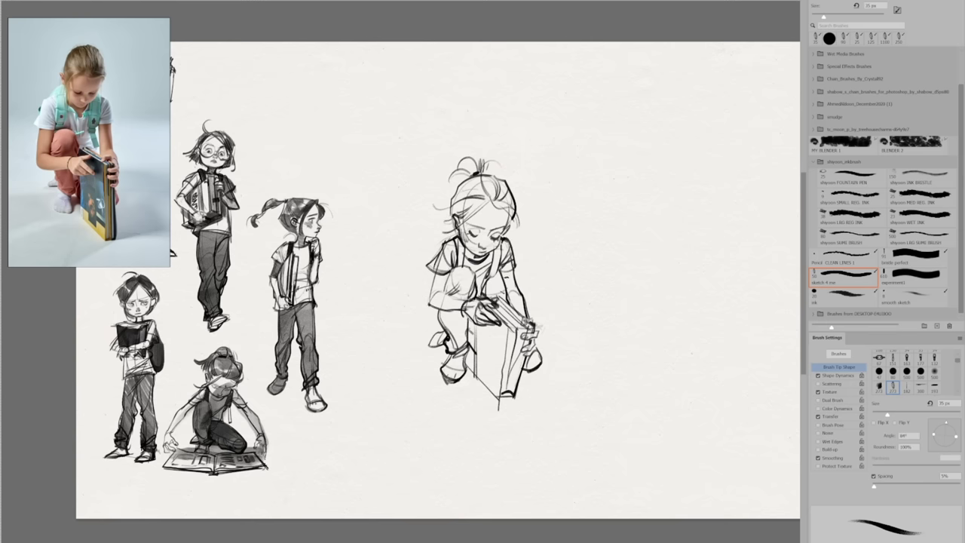
- Select the sixth figure's trousers and far shoe and shade them grey with a 500 px brush
key(l)
mouse_move(441, 324)
mouse_down()
mouse_move(436, 351)
mouse_move(457, 358)
mouse_move(471, 382)
mouse_move(476, 343)
mouse_move(457, 309)
mouse_move(443, 337)
mouse_move(476, 286)
mouse_up()
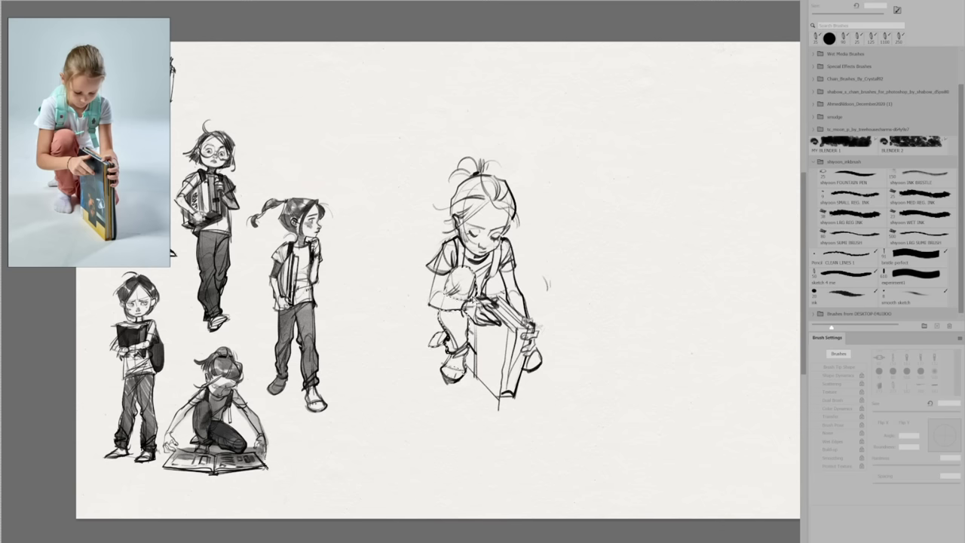
drag(529, 374, 548, 366)
mouse_move(478, 359)
mouse_down()
mouse_move(475, 327)
mouse_move(476, 342)
mouse_up()
key(b)
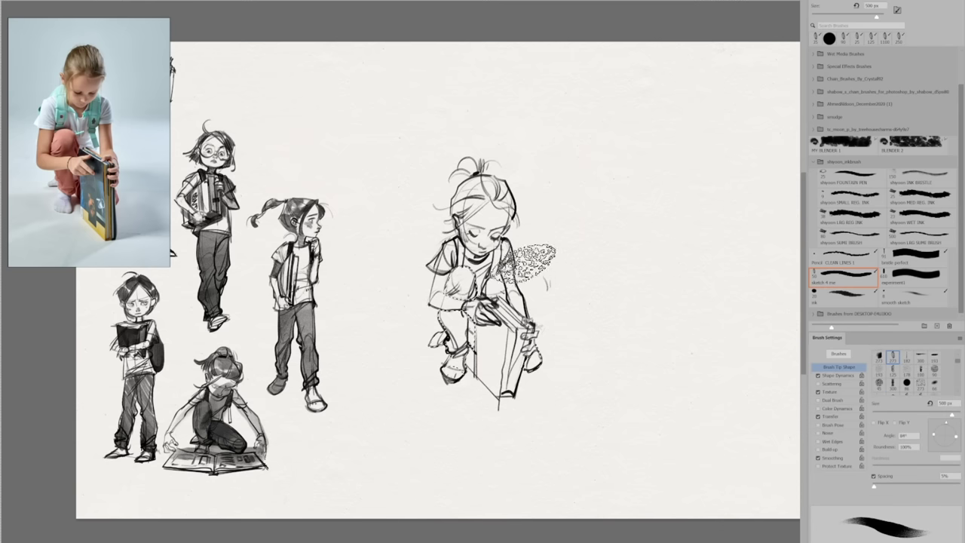
drag(466, 276, 488, 351)
mouse_move(456, 317)
mouse_down()
mouse_move(441, 365)
mouse_move(449, 368)
mouse_up()
drag(502, 366, 514, 396)
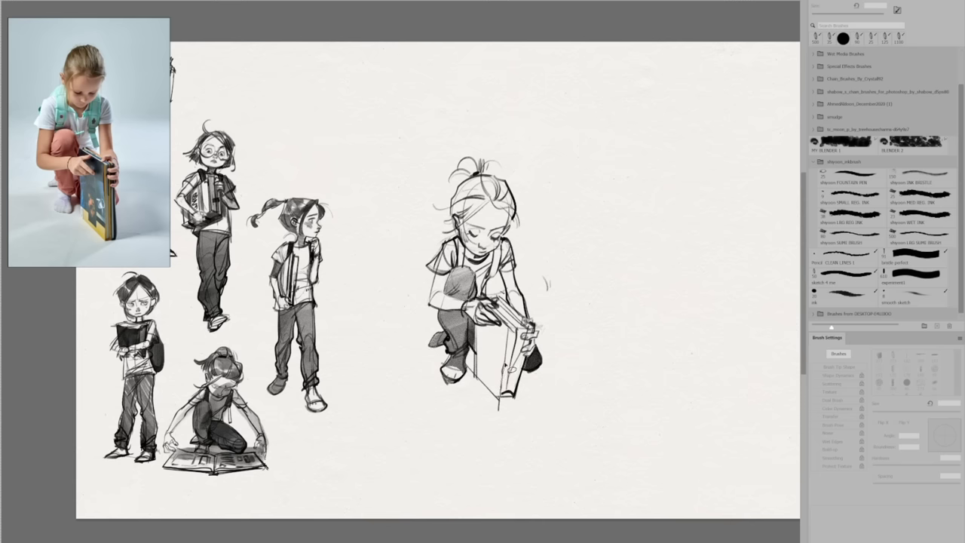
- Select the side of the sixth figure's book and shade it with the large brush
mouse_move(511, 328)
mouse_down()
mouse_move(530, 360)
mouse_move(506, 403)
mouse_move(526, 337)
mouse_move(520, 359)
mouse_up()
key(b)
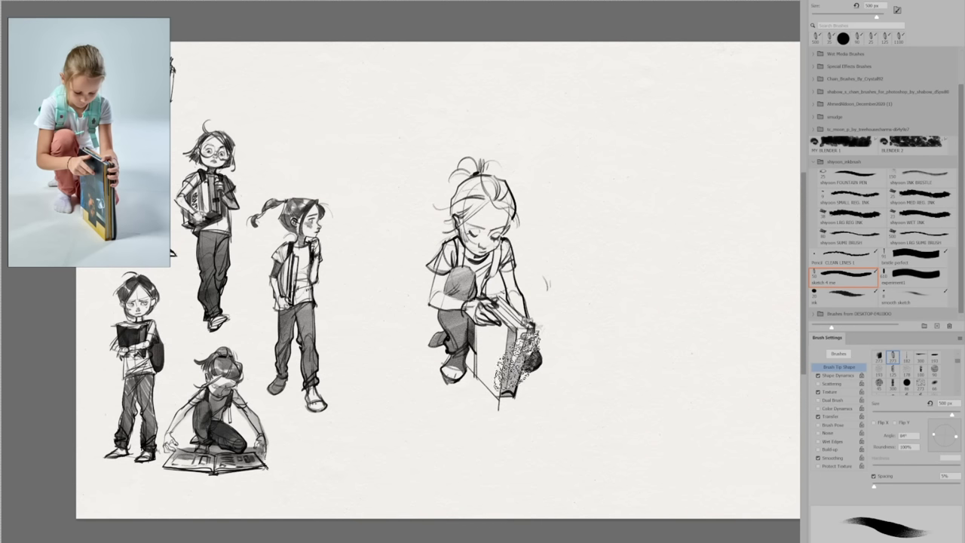
drag(494, 315, 513, 305)
- Darken the sixth figure's backpack straps with the brush reduced to 90 px
key(bracketleft)
key(bracketleft)
key(bracketleft)
key(bracketleft)
key(bracketleft)
key(bracketleft)
key(bracketleft)
key(bracketleft)
key(bracketleft)
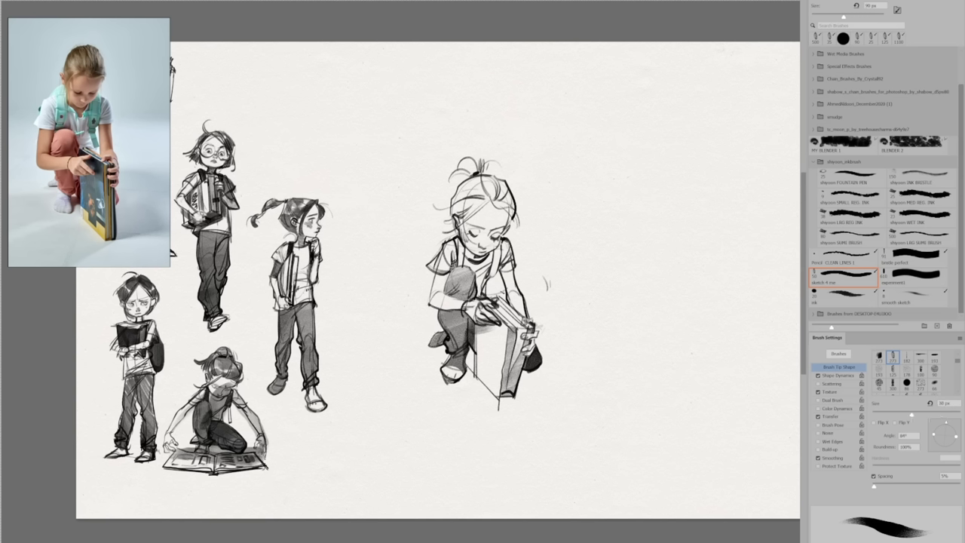
drag(456, 263, 458, 240)
- Shade the sixth figure's face and far arm with a soft grey tone using a 400 px brush
key(bracketright)
key(bracketright)
key(bracketright)
key(bracketright)
key(bracketright)
key(bracketright)
key(bracketright)
key(bracketright)
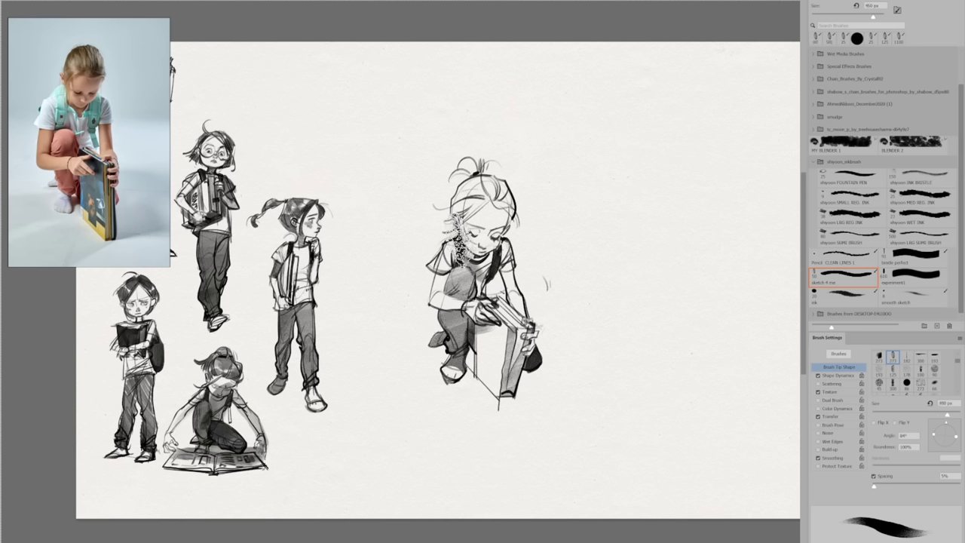
key(bracketleft)
drag(508, 257, 521, 303)
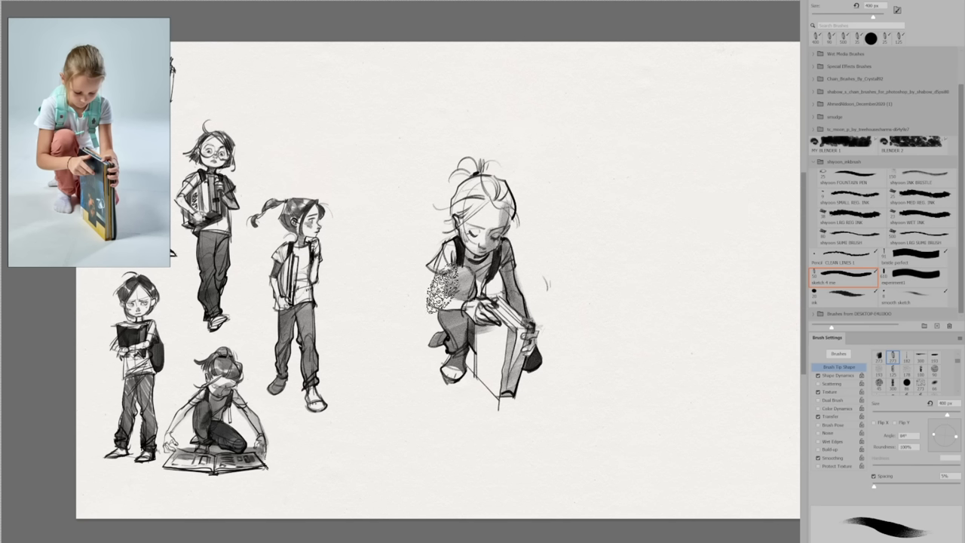
- Shade the sixth figure's hair and top bun with a 150 px brush
key(bracketleft)
key(bracketleft)
key(bracketleft)
key(bracketleft)
key(bracketleft)
key(bracketleft)
key(bracketleft)
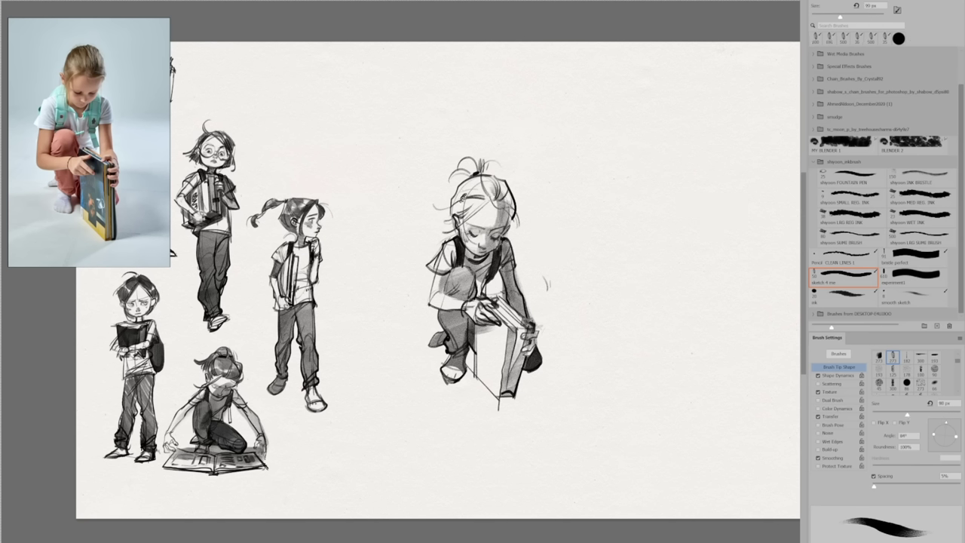
drag(453, 197, 492, 164)
key(ctrl+z)
key(bracketright)
key(bracketright)
mouse_move(454, 216)
mouse_down()
mouse_move(486, 181)
mouse_move(498, 193)
mouse_move(494, 178)
mouse_move(461, 160)
mouse_move(482, 154)
mouse_up()
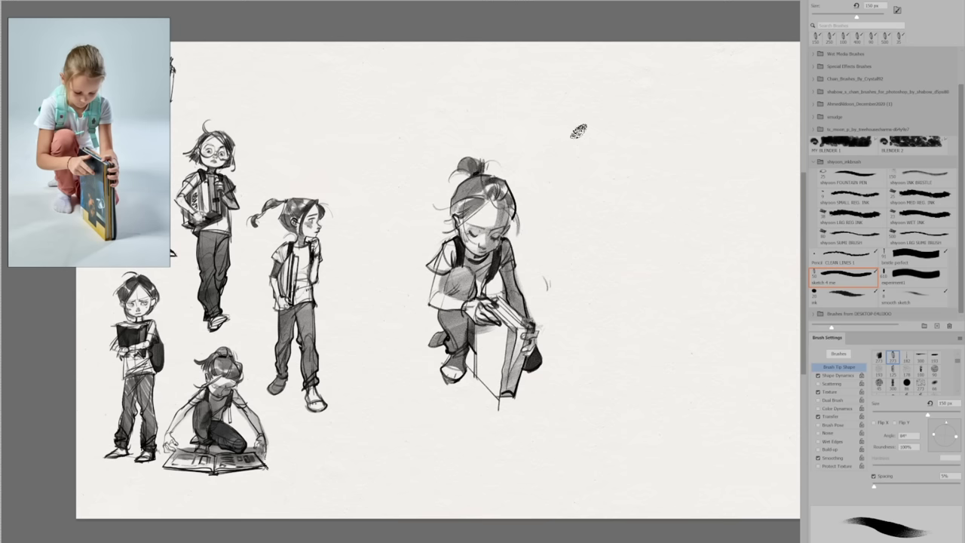
- Refine the sixth figure's facial features and add cheek freckles with a 45 px brush, undoing the last stray strokes
key(bracketleft)
key(bracketleft)
key(bracketleft)
key(bracketleft)
key(bracketleft)
key(bracketleft)
key(bracketleft)
key(bracketleft)
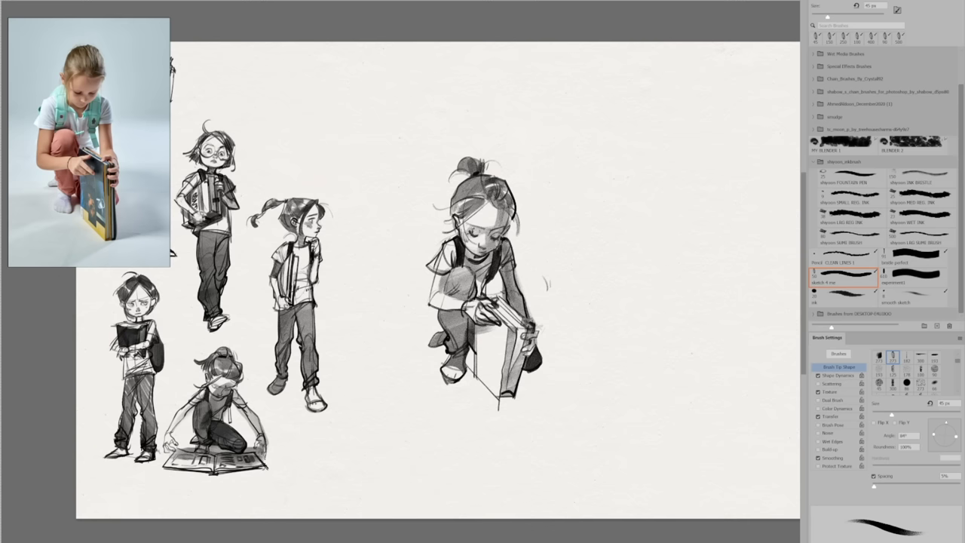
key(e)
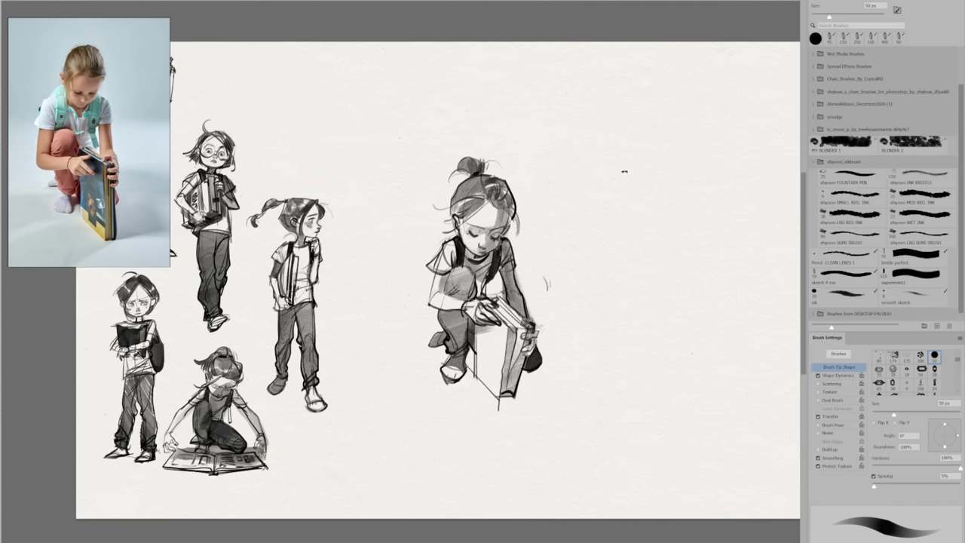
key(b)
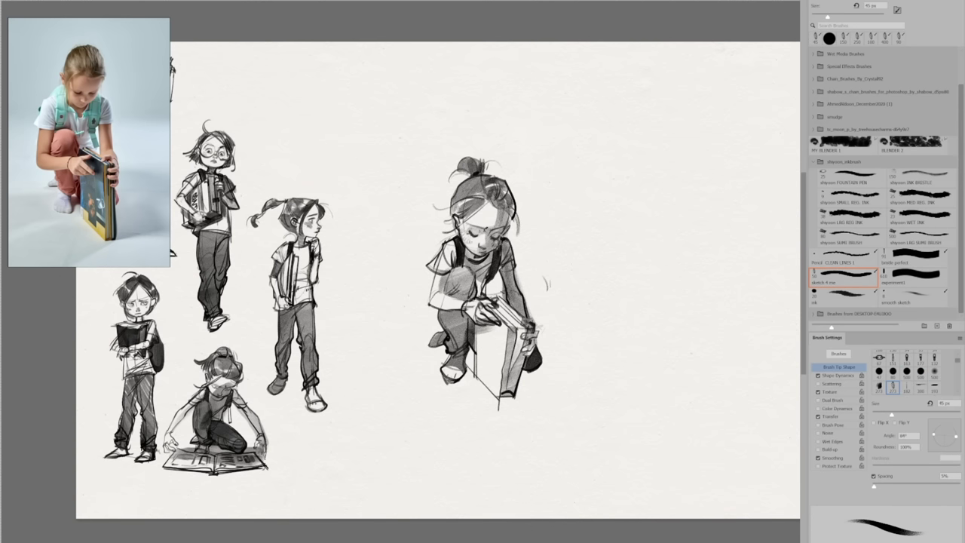
drag(456, 269, 471, 259)
key(ctrl+z)
key(ctrl+z)
- Select the whole sixth figure, scale it down and place it above the fifth figure
key(l)
drag(528, 136, 575, 407)
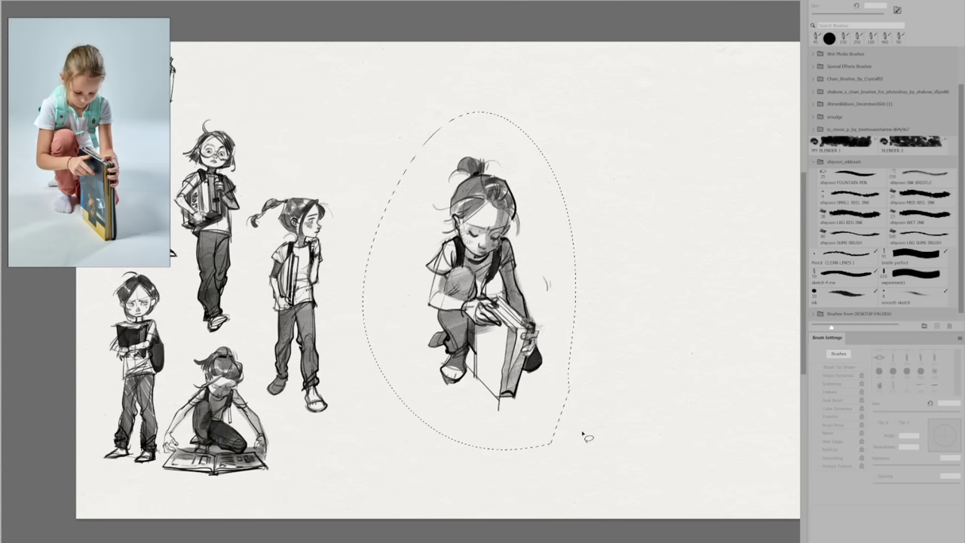
key(ctrl+t)
drag(578, 110, 527, 185)
drag(483, 301, 433, 367)
drag(478, 250, 436, 318)
mouse_move(435, 397)
mouse_down()
mouse_move(347, 101)
mouse_move(333, 101)
mouse_up()
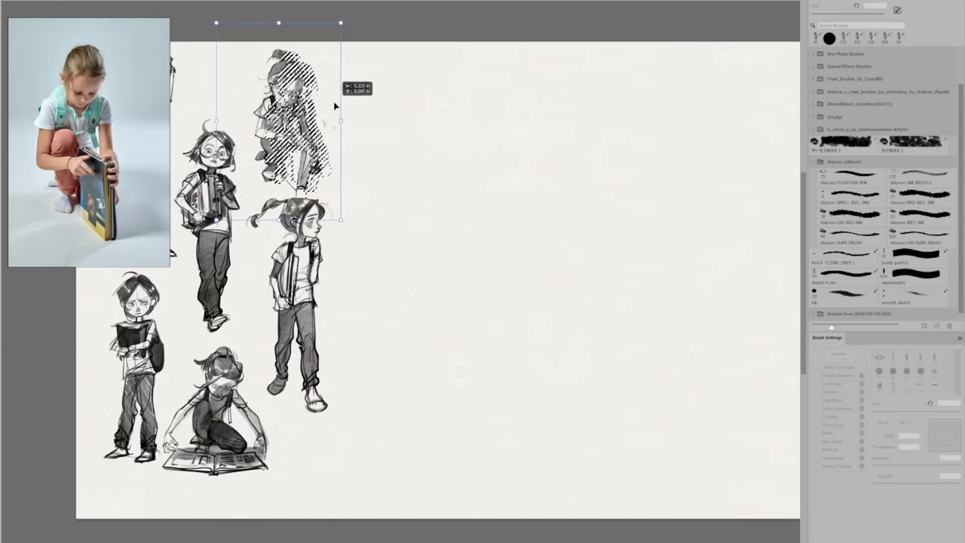
key(Return)
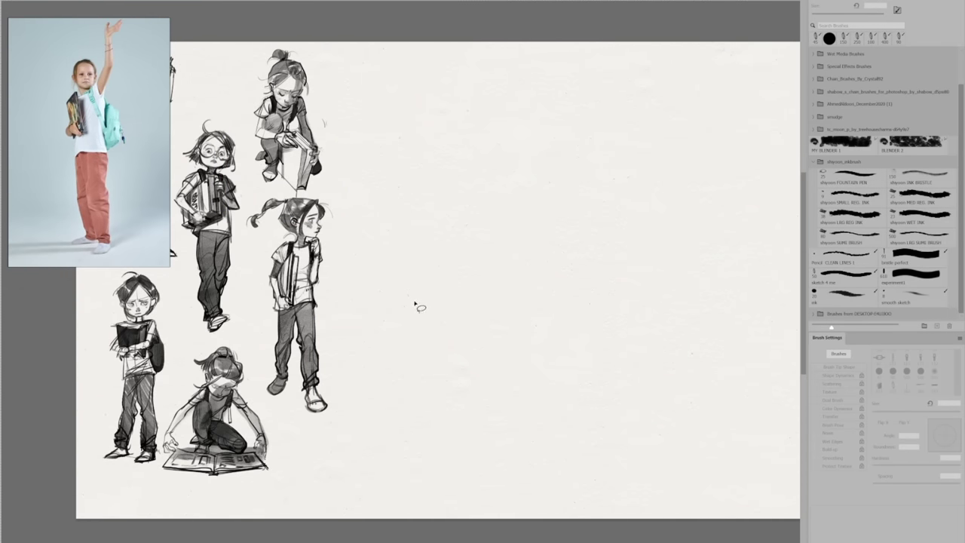
- Start the seventh figure with a 35 px brush by sketching the face oval, shoulder line, eyes, nose and mouth
key(b)
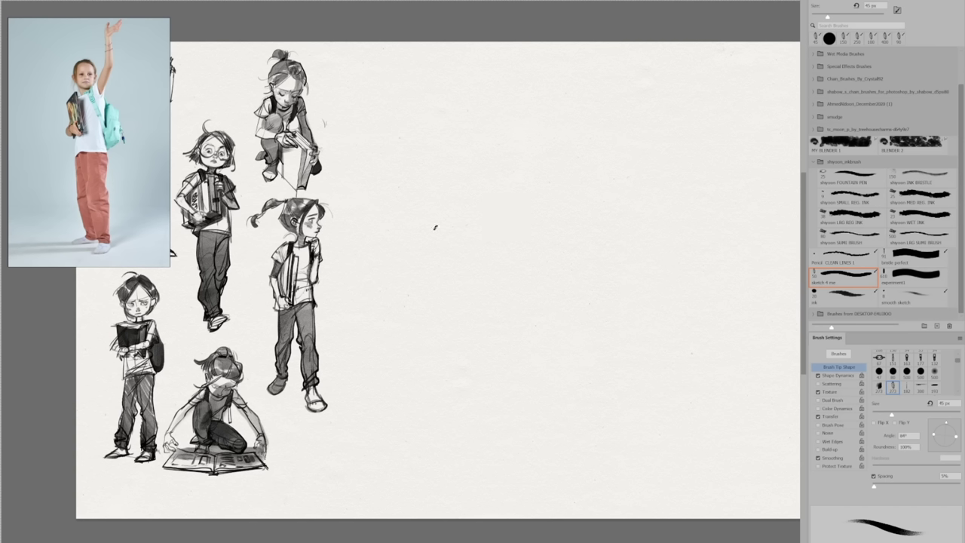
key(bracketleft)
drag(444, 222, 486, 196)
drag(431, 162, 475, 163)
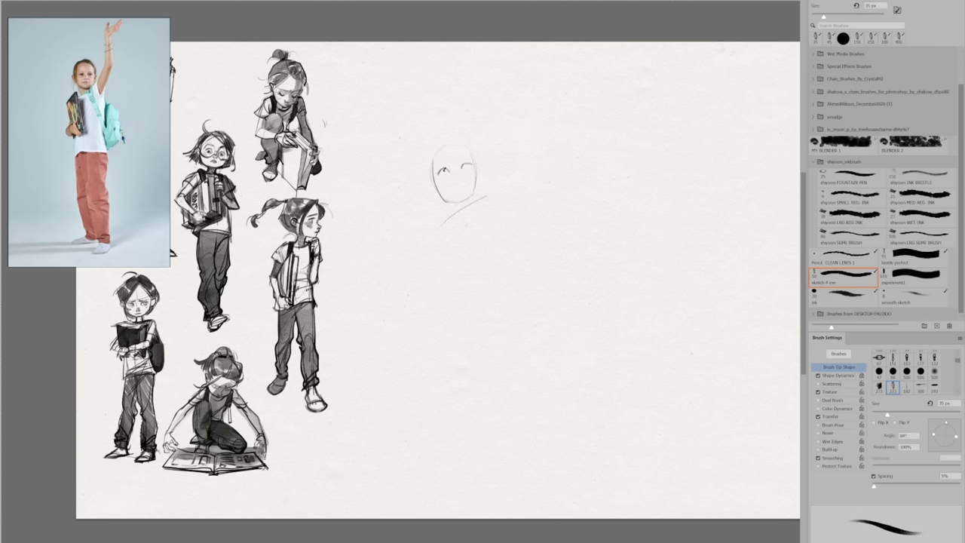
drag(436, 166, 448, 158)
key(ctrl+z)
mouse_move(439, 190)
mouse_down()
mouse_move(470, 194)
mouse_move(455, 197)
mouse_up()
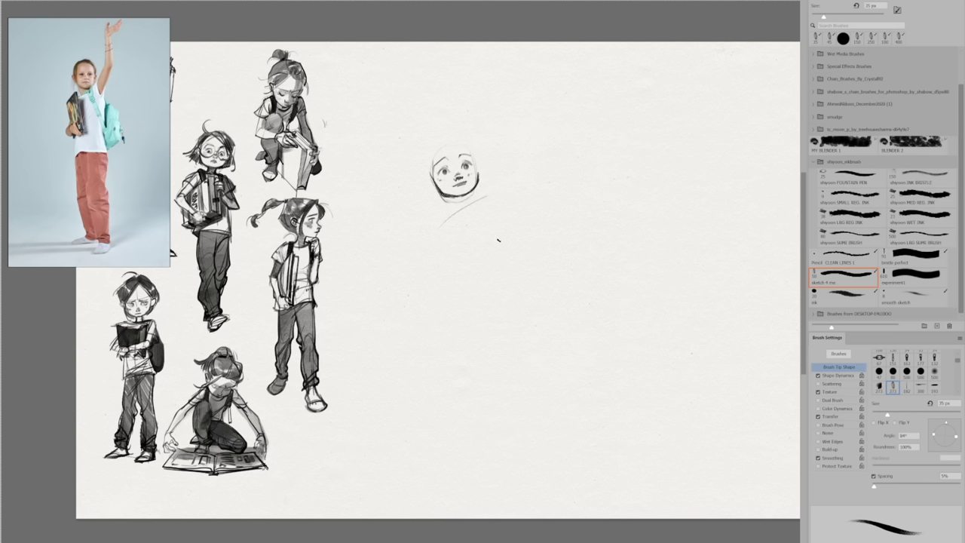
- Outline the seventh figure's pulled-back hair and ear around the face
mouse_move(427, 141)
mouse_down()
mouse_move(478, 172)
mouse_move(475, 145)
mouse_move(425, 175)
mouse_move(435, 195)
mouse_move(426, 170)
mouse_up()
key(ctrl+z)
mouse_move(422, 150)
mouse_down()
mouse_move(455, 127)
mouse_move(471, 142)
mouse_up()
drag(451, 138, 477, 145)
key(ctrl+z)
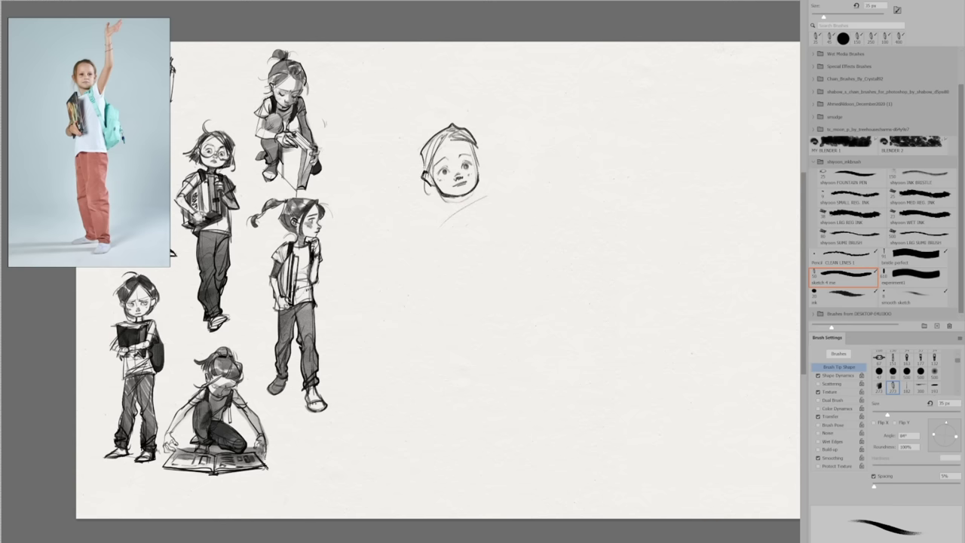
- Rework the seventh figure's nose and mouth with an 80 px brush, undoing the stray strokes
key(bracketright)
key(bracketright)
key(bracketright)
key(bracketright)
key(bracketright)
key(bracketright)
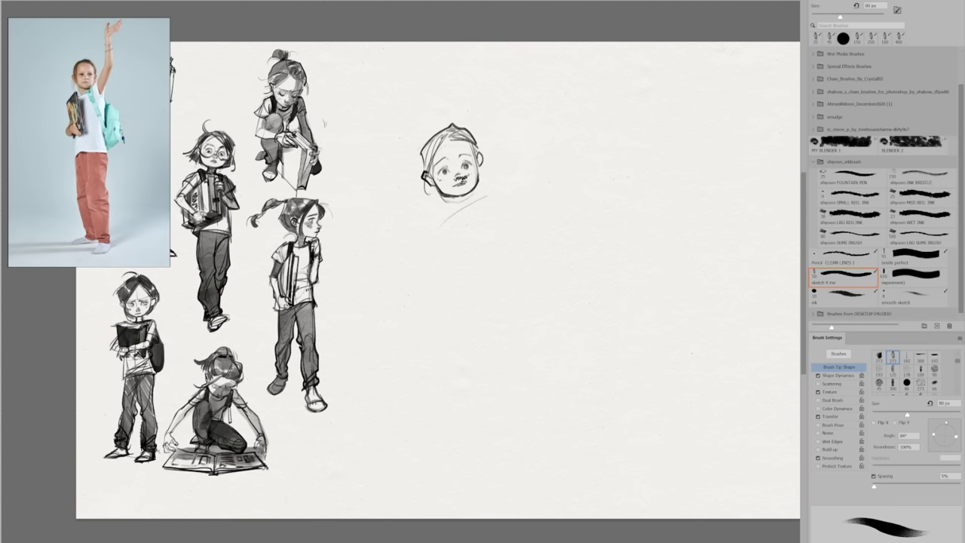
mouse_move(464, 190)
mouse_down()
mouse_move(472, 181)
mouse_move(446, 151)
mouse_move(474, 157)
mouse_move(470, 190)
mouse_up()
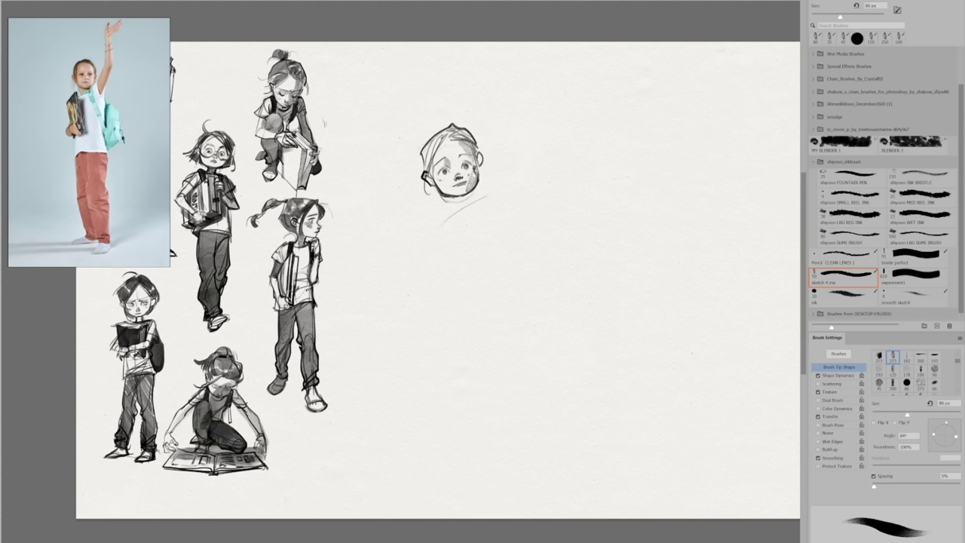
key(ctrl+z)
key(ctrl+z)
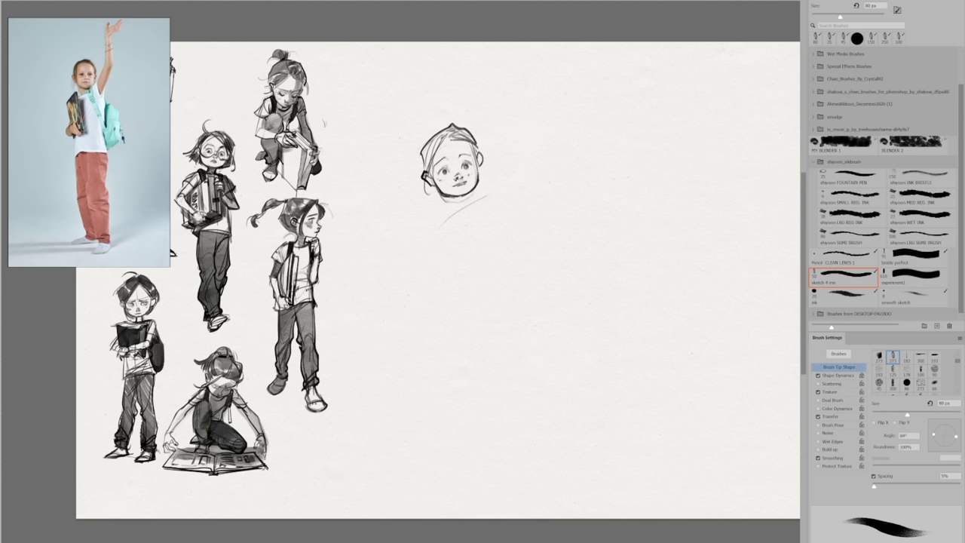
key(ctrl+z)
mouse_move(473, 179)
mouse_down()
mouse_move(471, 143)
mouse_move(473, 181)
mouse_move(480, 165)
mouse_up()
key(ctrl+z)
- Sketch the seventh figure's neck and a guide line for the raised arm with a smaller brush
key([)
key([)
key([)
key([)
key([)
key([)
key([)
key([)
mouse_move(454, 198)
mouse_down()
mouse_move(458, 206)
mouse_move(446, 207)
mouse_move(478, 187)
mouse_move(502, 143)
mouse_up()
key(ctrl+z)
key(ctrl+z)
- Block in the shoulder, both torso sides and the shirt hem with a 40 px brush, undoing the last stroke
key(])
key(])
key(])
key(])
key(])
key(])
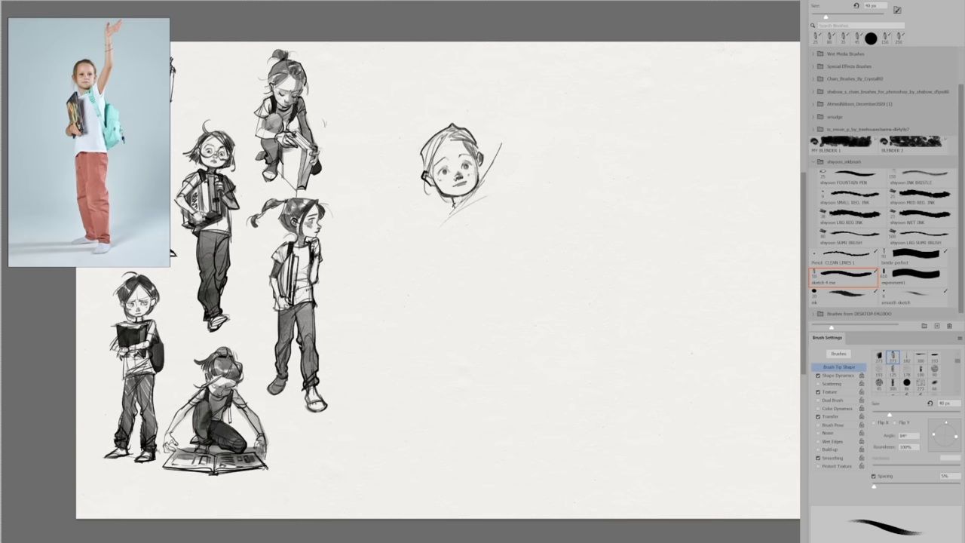
mouse_move(453, 202)
mouse_down()
mouse_move(433, 223)
mouse_move(439, 249)
mouse_up()
mouse_move(482, 220)
mouse_down()
mouse_move(473, 261)
mouse_move(435, 305)
mouse_move(484, 281)
mouse_up()
drag(442, 258, 452, 309)
drag(452, 300, 479, 285)
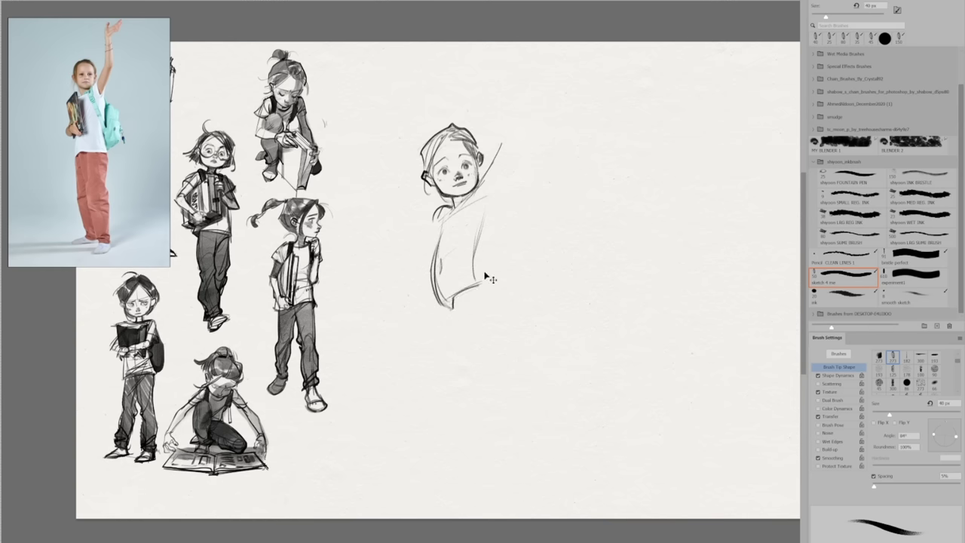
key(ctrl+z)
- Select the seventh figure's head and torso sketch and scale it down slightly
key(l)
drag(436, 339, 480, 335)
key(ctrl+t)
drag(552, 80, 511, 158)
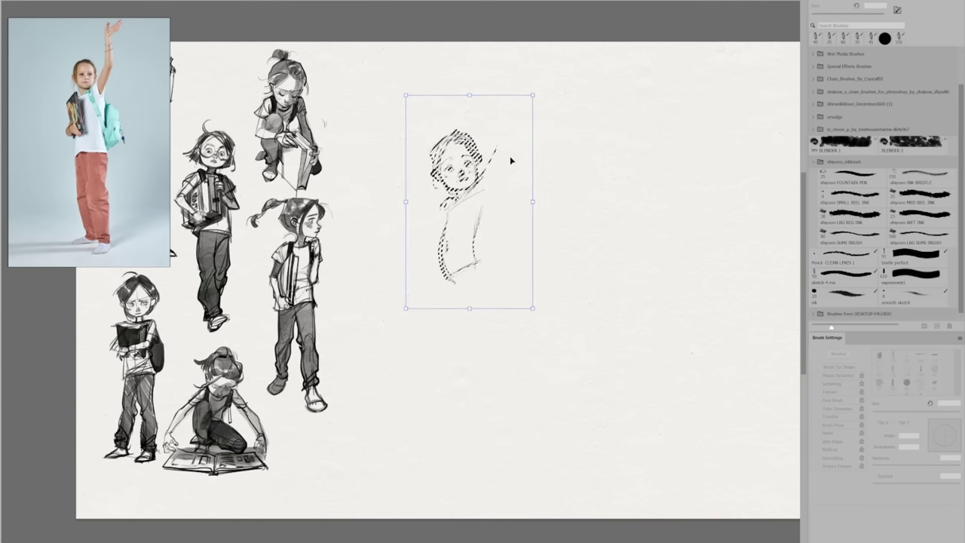
key(Return)
key(ctrl+d)
- Sketch the slanted outline and spine lines of the books held against the chest
key(b)
mouse_move(443, 245)
mouse_down()
mouse_move(448, 230)
mouse_move(412, 222)
mouse_move(436, 261)
mouse_up()
key(b)
key(ctrl+z)
drag(421, 212, 437, 198)
mouse_move(437, 199)
mouse_down()
mouse_move(453, 260)
mouse_move(459, 253)
mouse_up()
drag(440, 203, 450, 242)
drag(454, 255, 457, 260)
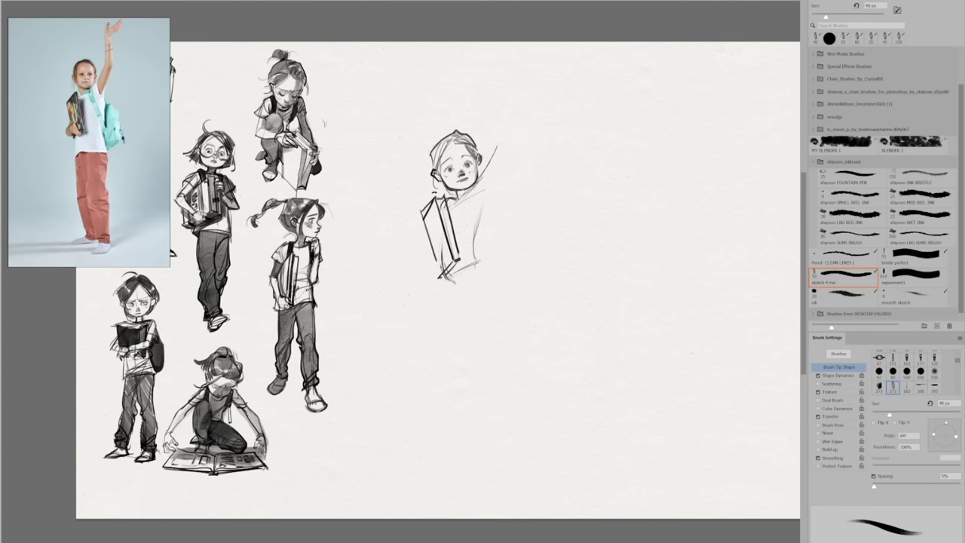
- Clean up the book sketch by erasing overlapping lines at its upper edge and undoing the lower-edge strokes
key(ctrl+z)
key(e)
drag(434, 194, 424, 209)
key(b)
drag(438, 247, 441, 244)
key(ctrl+z)
key(ctrl+z)
key(ctrl+z)
- Draw the hand and fingers gripping the books and reinforce the books' outer edges
drag(423, 260, 438, 264)
mouse_move(428, 237)
mouse_down()
mouse_move(434, 272)
mouse_move(443, 202)
mouse_move(454, 248)
mouse_up()
key(e)
key(b)
drag(437, 201, 446, 198)
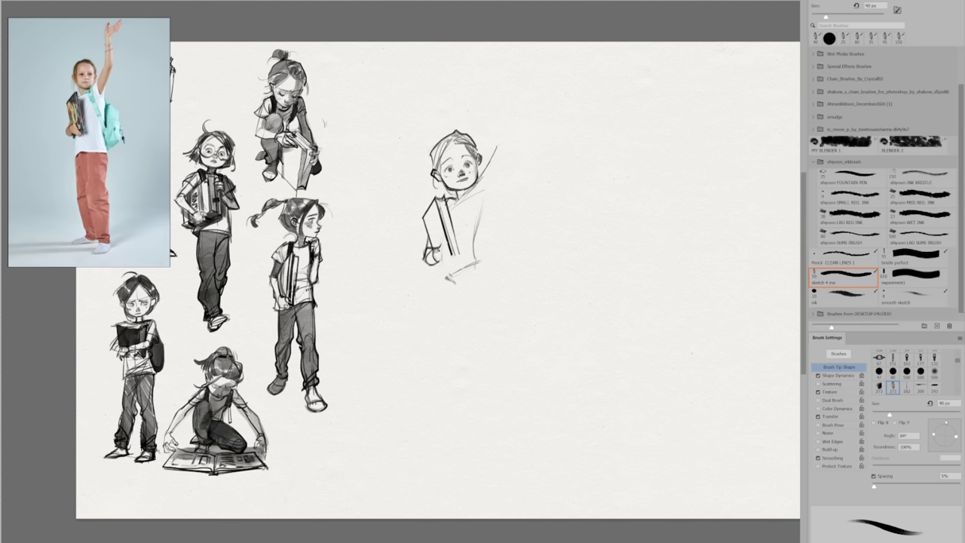
mouse_move(436, 251)
mouse_down()
mouse_move(452, 267)
mouse_move(444, 258)
mouse_up()
drag(423, 218, 422, 249)
drag(434, 267, 438, 276)
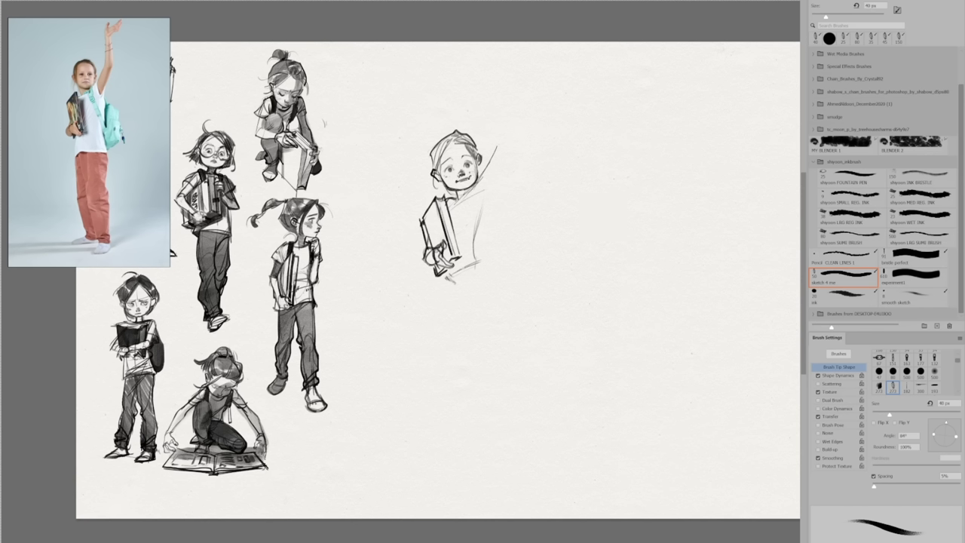
- Draw the dark shoulder strap and the backpack behind the torso, and add shirt lines beside the books
mouse_move(472, 181)
mouse_down()
mouse_move(470, 222)
mouse_move(490, 269)
mouse_up()
mouse_move(487, 200)
mouse_down()
mouse_move(501, 249)
mouse_move(497, 231)
mouse_up()
drag(501, 249, 478, 285)
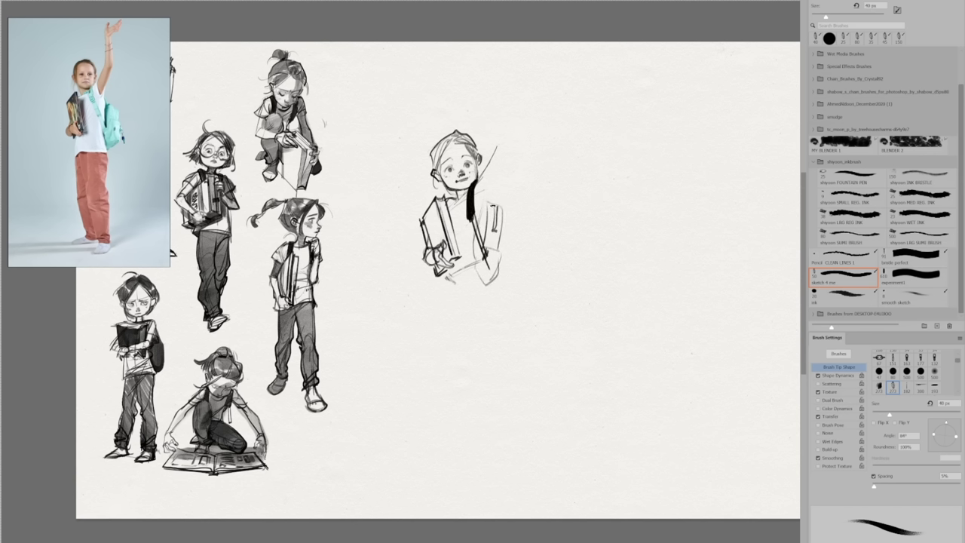
drag(467, 212, 457, 247)
drag(466, 195, 451, 205)
- Draw the sleeve opening and the raised arm with an open, waving hand
drag(493, 182, 477, 219)
drag(485, 206, 481, 239)
mouse_move(492, 180)
mouse_down()
mouse_move(514, 139)
mouse_move(497, 86)
mouse_move(515, 139)
mouse_up()
mouse_move(502, 90)
mouse_down()
mouse_move(526, 69)
mouse_move(500, 62)
mouse_move(505, 72)
mouse_up()
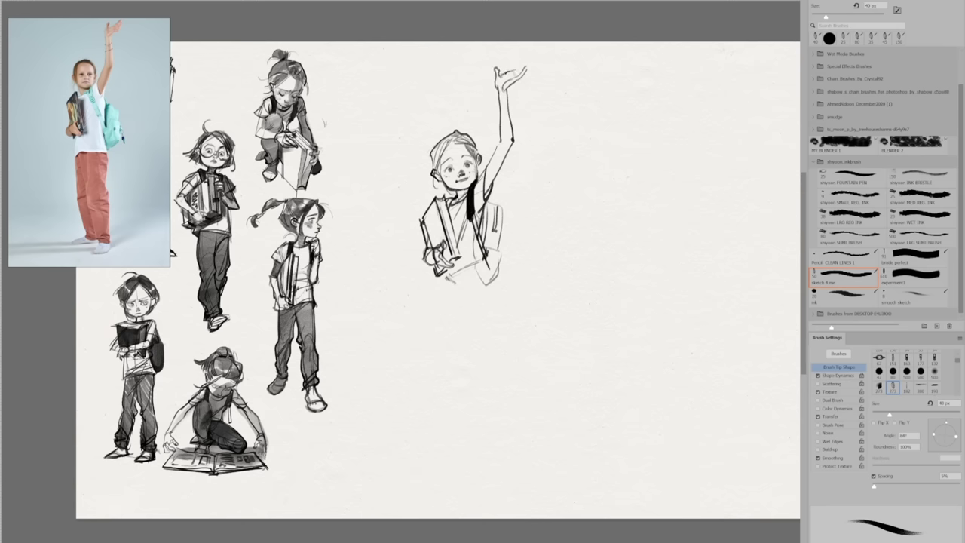
drag(513, 74, 524, 56)
drag(504, 97, 510, 95)
- Select the raised forearm and hand and scale them down slightly
key(l)
mouse_move(514, 145)
mouse_down()
mouse_move(544, 87)
mouse_move(506, 145)
mouse_up()
key(ctrl+t)
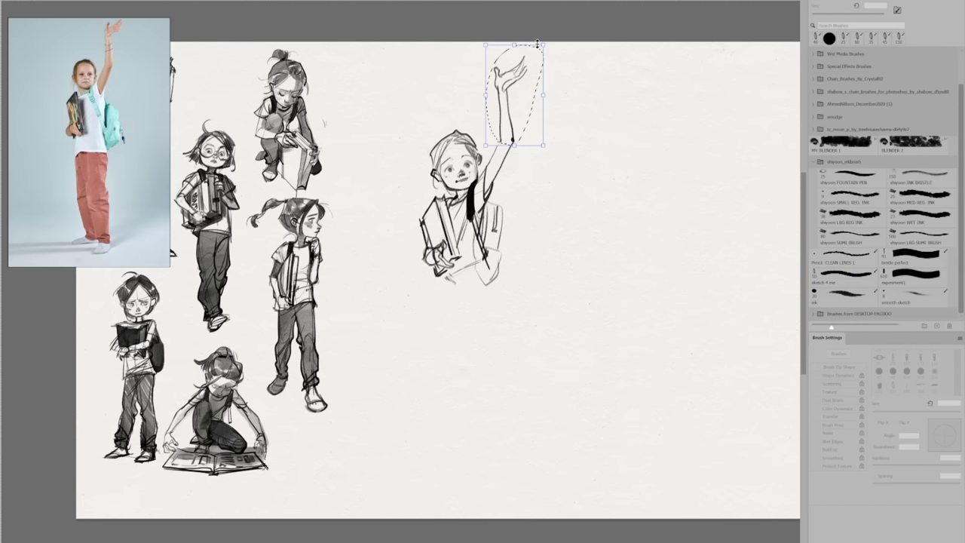
drag(543, 43, 540, 50)
key(Return)
key(b)
key(ctrl+d)
- Draw the shirt hem and the outer and inner contours of the trousers' upper legs
drag(565, 334, 545, 324)
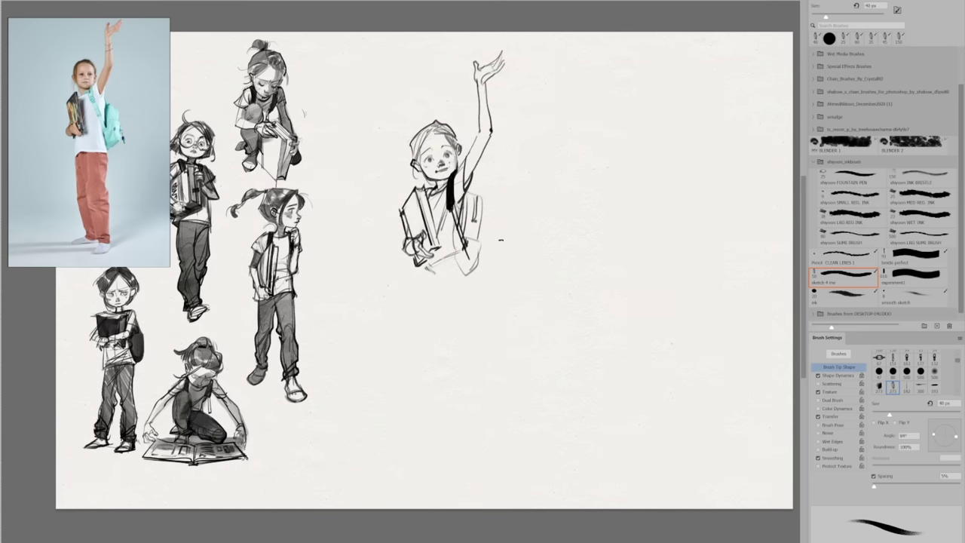
drag(419, 286, 471, 284)
mouse_move(461, 242)
mouse_down()
mouse_move(471, 285)
mouse_move(445, 346)
mouse_move(458, 400)
mouse_up()
drag(463, 286, 477, 398)
mouse_move(460, 296)
mouse_down()
mouse_move(466, 358)
mouse_move(455, 382)
mouse_move(469, 386)
mouse_up()
drag(467, 319, 448, 355)
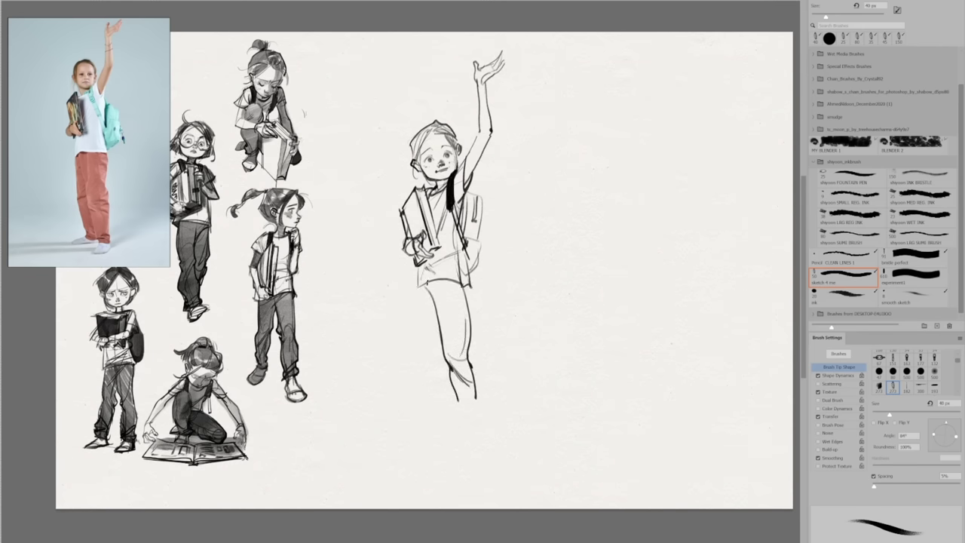
drag(419, 287, 437, 314)
- Complete the lower trouser legs and sketch both shoes, undoing the unsuccessful leg strokes
mouse_move(472, 367)
mouse_down()
mouse_move(484, 403)
mouse_move(478, 434)
mouse_up()
key(ctrl+z)
drag(459, 390, 455, 421)
drag(456, 419, 475, 450)
drag(478, 429, 473, 452)
drag(420, 286, 432, 358)
mouse_move(432, 357)
mouse_down()
mouse_move(445, 413)
mouse_move(437, 431)
mouse_move(422, 430)
mouse_move(457, 427)
mouse_up()
key(ctrl+z)
key(ctrl+z)
key(ctrl+z)
key(ctrl+z)
drag(440, 413, 457, 415)
drag(443, 406, 458, 399)
- Select the seventh figure's legs and shorten them slightly
key(l)
mouse_move(422, 285)
mouse_down()
mouse_move(504, 476)
mouse_move(419, 282)
mouse_up()
key(ctrl+t)
drag(450, 475, 449, 457)
click(613, 325)
- Select the whole seventh figure and rotate it slightly clockwise
mouse_move(530, 452)
mouse_down()
mouse_move(456, 469)
mouse_move(520, 462)
mouse_up()
key(ctrl+t)
drag(539, 139, 548, 153)
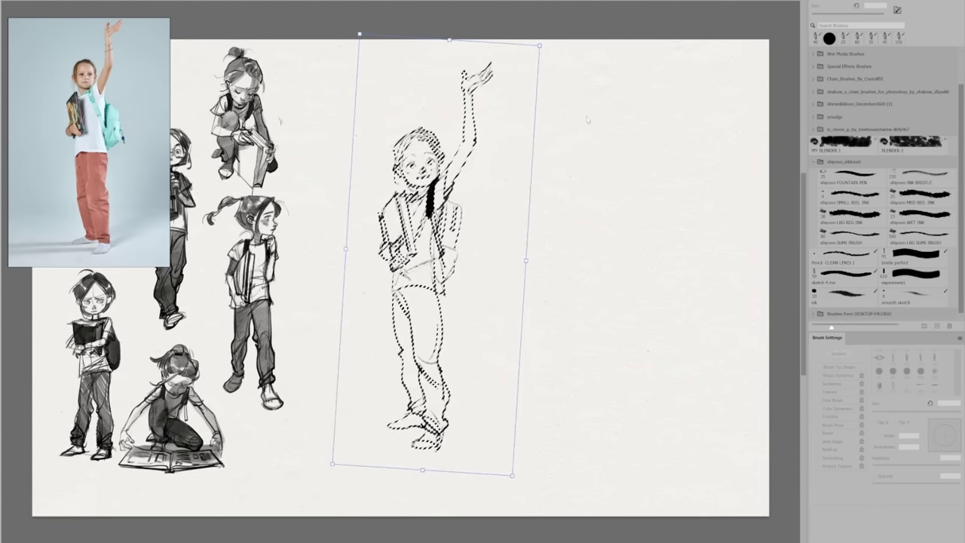
key(Return)
key(ctrl+d)
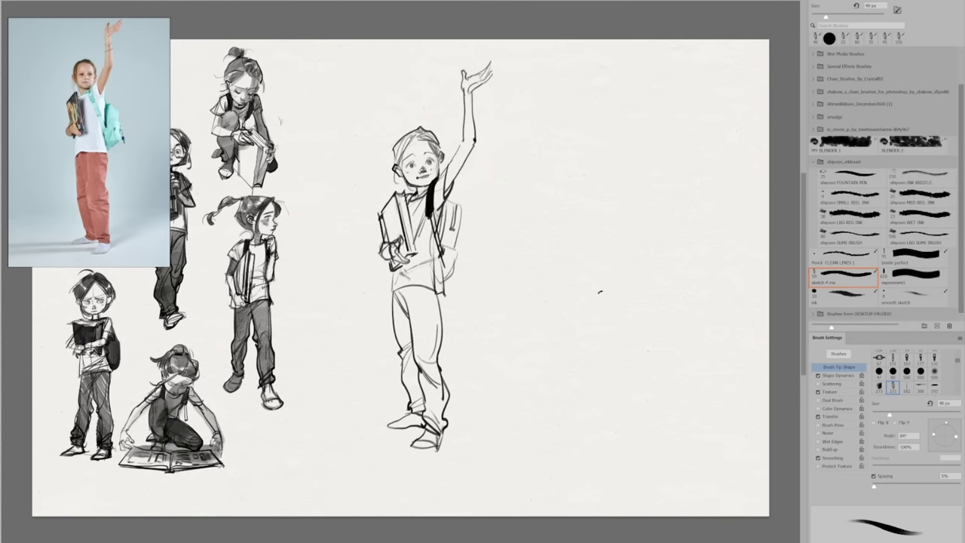
- Reinforce the trousers' contour and fold lines, and outline the backpack with its dangling charm
drag(444, 289, 437, 364)
drag(439, 313, 432, 353)
drag(434, 300, 442, 415)
key(ctrl+z)
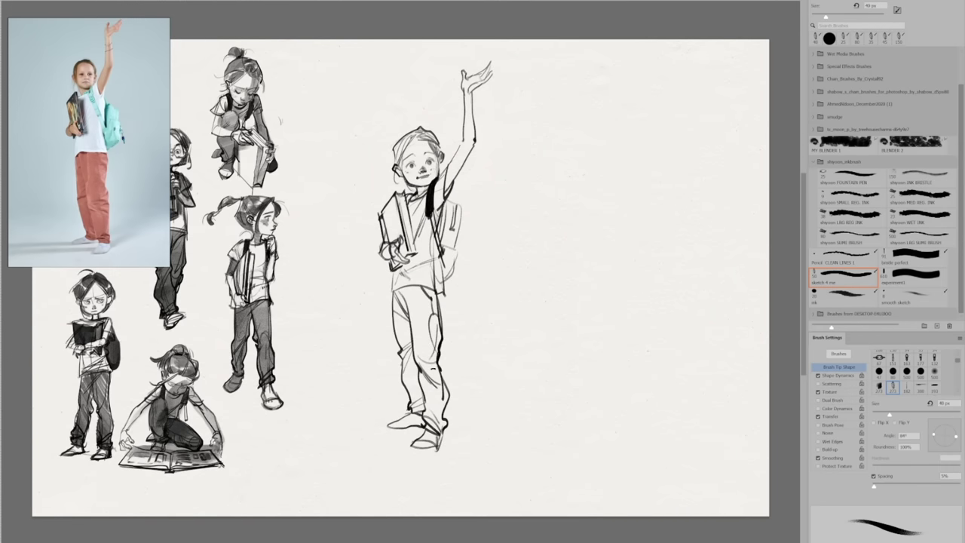
drag(457, 205, 454, 273)
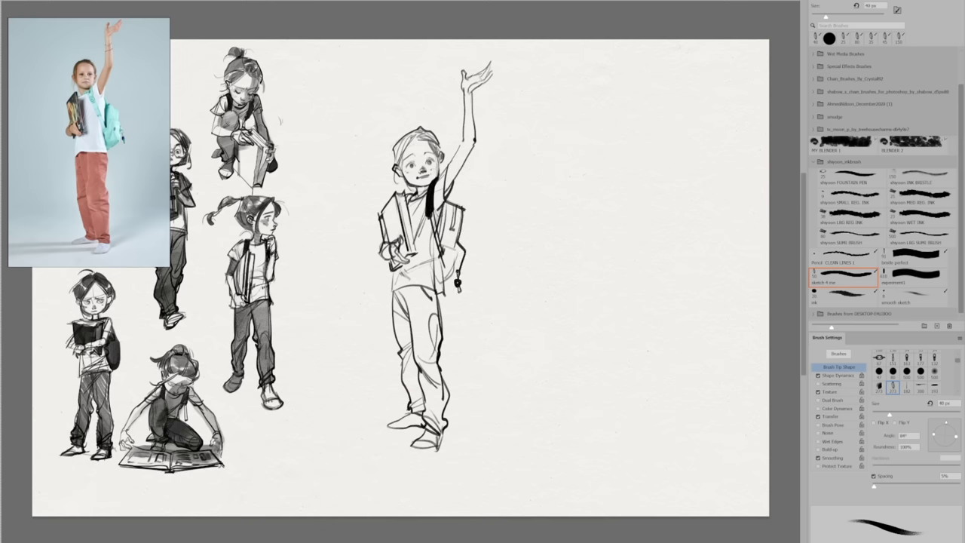
drag(443, 234, 437, 291)
- Select the trousers' shape and fill it with grey tone using an 800 px brush
mouse_move(440, 260)
mouse_down()
mouse_move(432, 290)
mouse_move(403, 264)
mouse_move(405, 359)
mouse_move(426, 426)
mouse_move(454, 397)
mouse_move(426, 286)
mouse_move(392, 293)
mouse_move(457, 358)
mouse_move(479, 470)
mouse_up()
key(l)
key(b)
key(bracketright)
key(bracketright)
key(bracketright)
key(bracketright)
key(bracketright)
drag(444, 302, 428, 351)
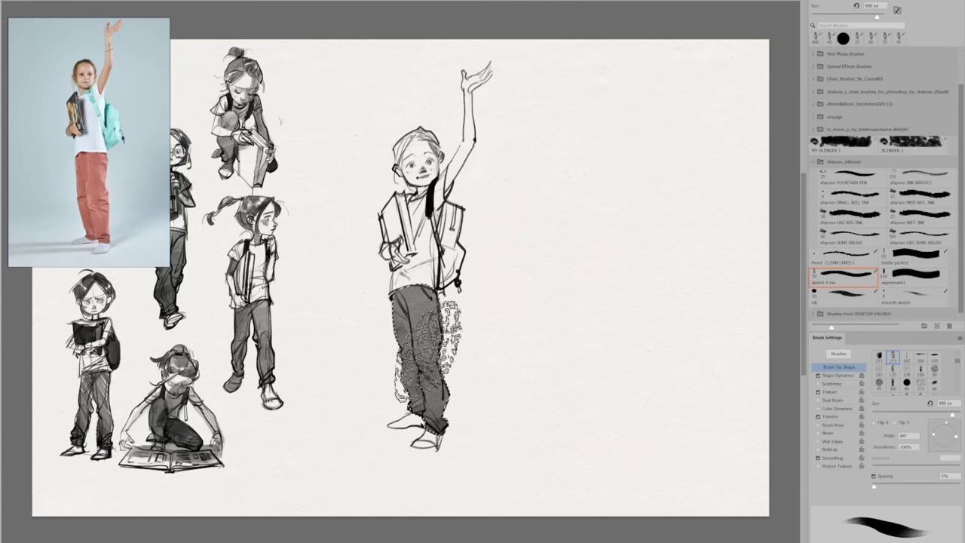
key(ctrl+d)
- Shade the seventh figure's hair with a 200 px brush
key(bracketleft)
key(bracketleft)
key(bracketleft)
key(bracketleft)
key(bracketleft)
key(bracketleft)
key(bracketleft)
key(bracketleft)
key(bracketleft)
key(bracketleft)
key(bracketleft)
key(bracketright)
key(bracketright)
key(bracketright)
key(bracketright)
mouse_move(409, 134)
mouse_down()
mouse_move(396, 158)
mouse_move(437, 146)
mouse_up()
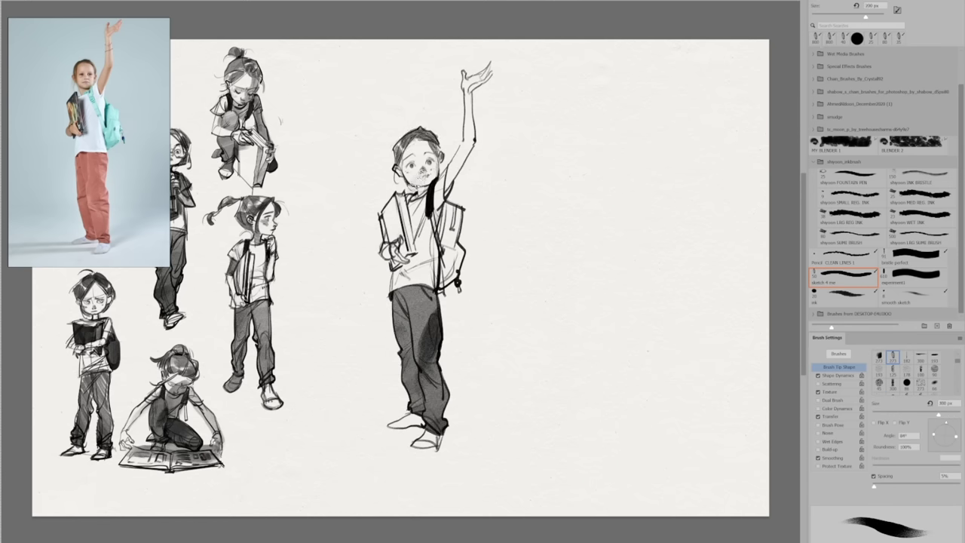
- Shade the side of the face, raised upper arm, books, backpack and one shoe with the 200 px brush
mouse_move(407, 183)
mouse_down()
mouse_move(402, 143)
mouse_move(483, 128)
mouse_move(466, 133)
mouse_move(445, 194)
mouse_move(474, 143)
mouse_up()
key(ctrl+z)
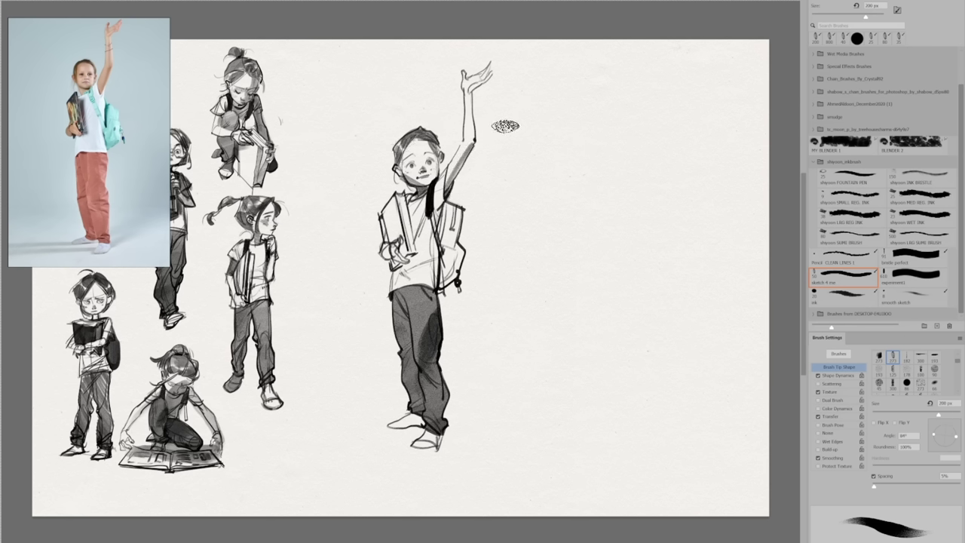
mouse_move(386, 261)
mouse_down()
mouse_move(388, 219)
mouse_move(393, 280)
mouse_up()
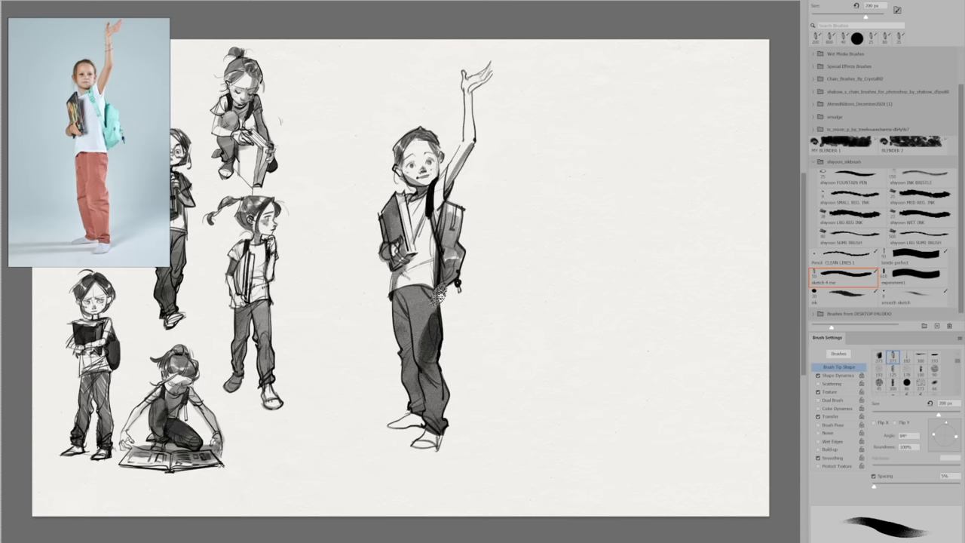
drag(393, 427, 410, 424)
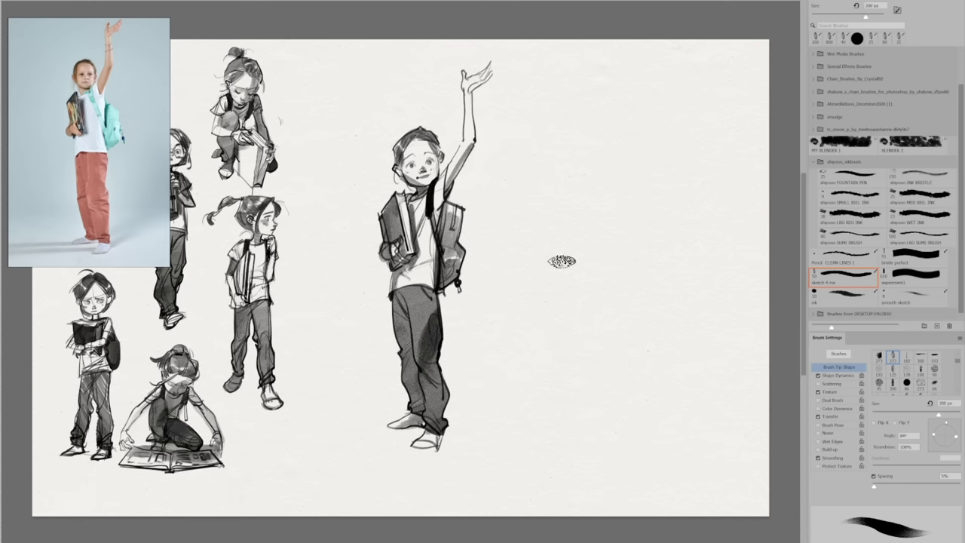
- Select the whole seventh figure, scale it down and place it beside the fifth figure, slightly lower
key(l)
mouse_move(527, 233)
mouse_down()
mouse_move(502, 358)
mouse_move(526, 242)
mouse_up()
key(ctrl+t)
drag(527, 41, 480, 168)
drag(464, 345, 394, 369)
drag(412, 187, 408, 195)
drag(381, 259, 377, 267)
key(Return)
key(ctrl+d)
key(b)
- Switch the reference to the photo of the girl crouching over an open book on the floor
drag(517, 382, 636, 402)
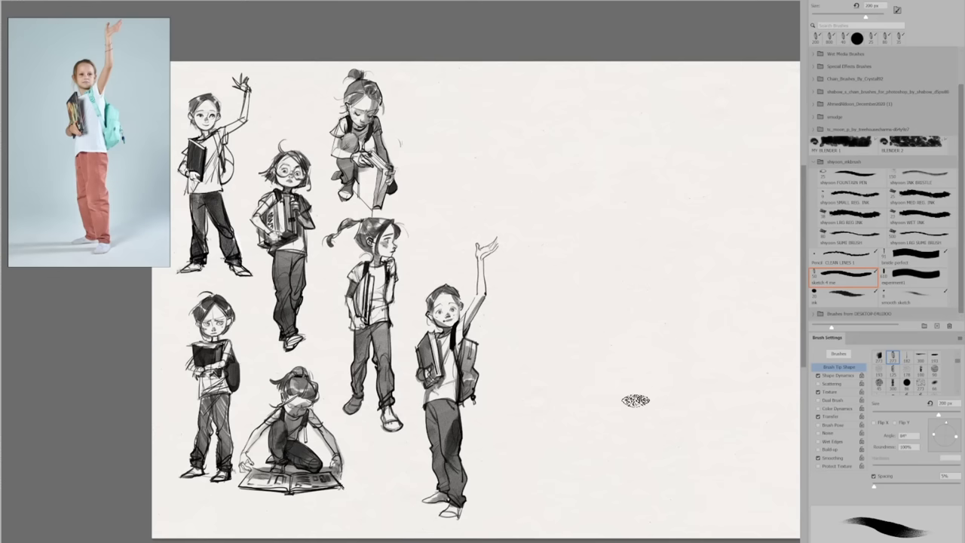
drag(157, 86, 25, 170)
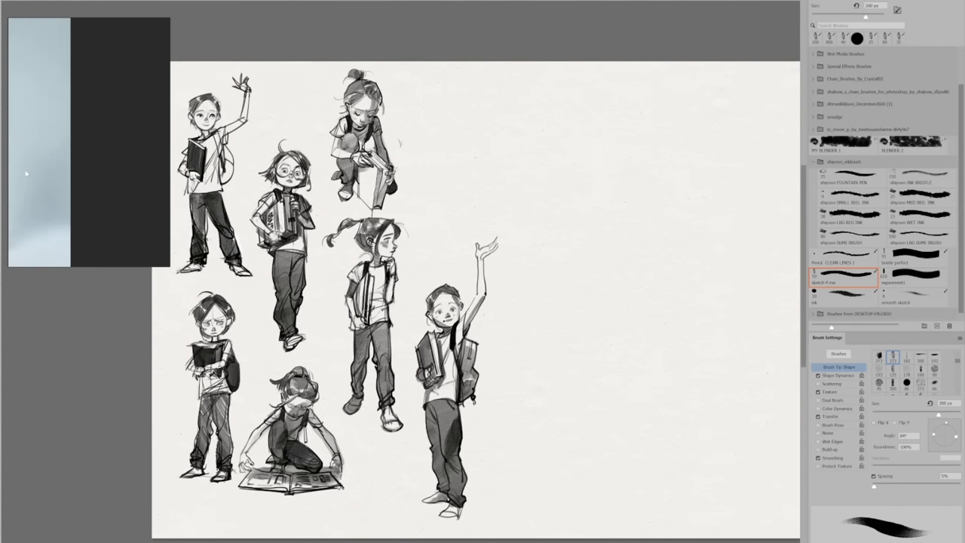
scroll(83, 125, down, 5)
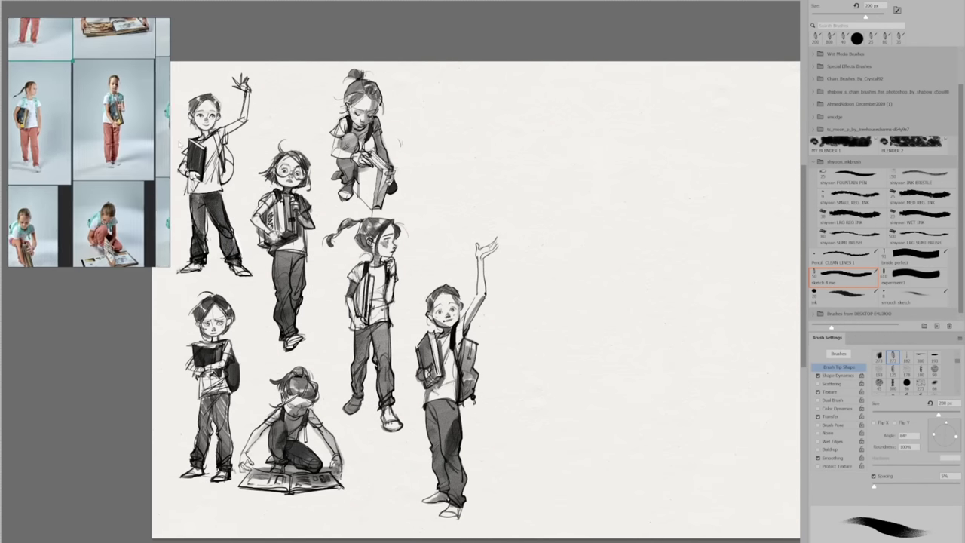
scroll(69, 109, up, 4)
drag(60, 142, 48, 182)
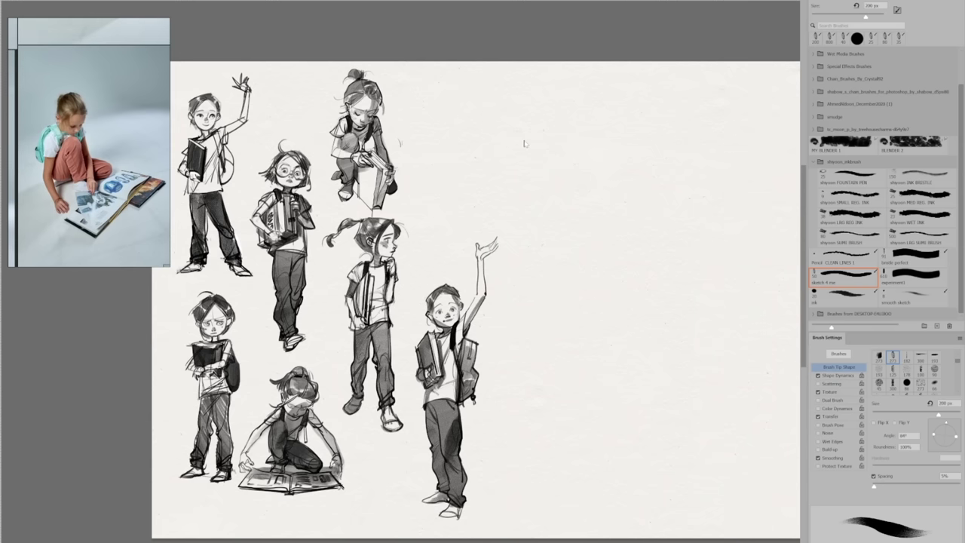
- Sketch a construction circle for the eighth figure's head with a 45 px brush in the empty space beside the waving figure
key(bracketleft)
key(bracketleft)
key(bracketleft)
key(bracketleft)
key(bracketleft)
key(bracketleft)
key(bracketleft)
key(bracketleft)
key(bracketleft)
key(bracketleft)
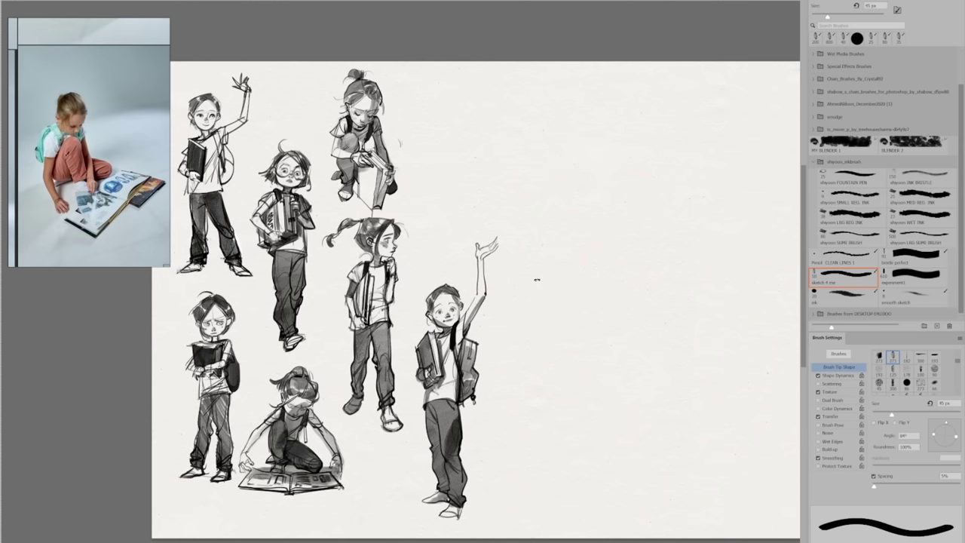
drag(564, 349, 587, 357)
key(ctrl+plus)
mouse_move(708, 288)
mouse_down()
mouse_move(498, 247)
mouse_move(501, 194)
mouse_up()
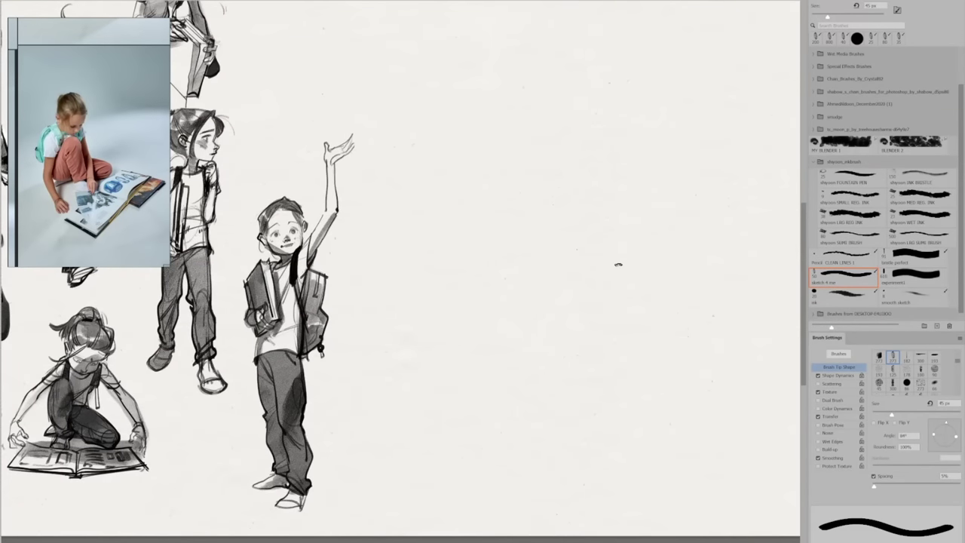
mouse_move(456, 309)
mouse_down()
mouse_move(526, 281)
mouse_move(528, 291)
mouse_up()
key(ctrl+z)
key(ctrl+z)
drag(477, 260, 495, 283)
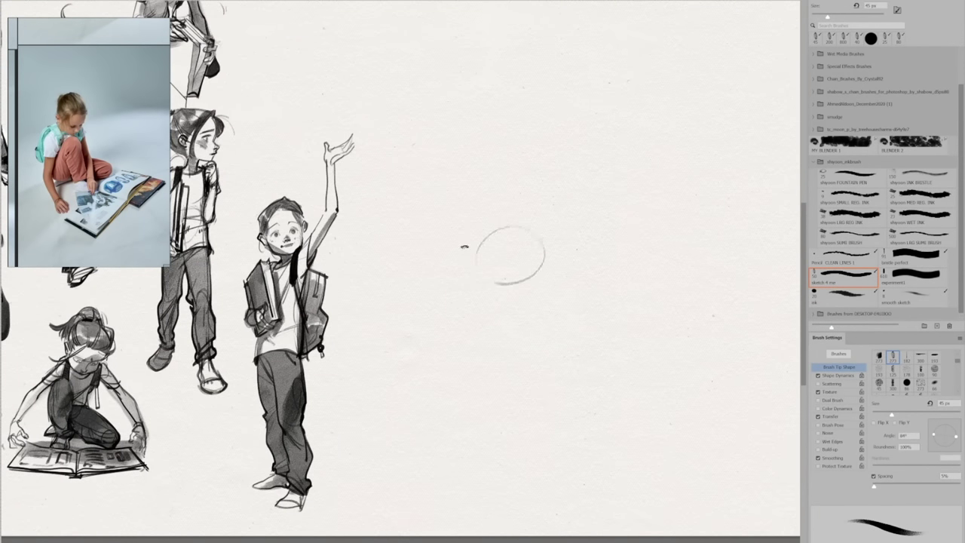
- Outline the back of the skull, jaw and three-quarter face contour around the head circle
mouse_move(510, 222)
mouse_down()
mouse_move(475, 277)
mouse_move(504, 313)
mouse_up()
mouse_move(543, 266)
mouse_down()
mouse_move(526, 316)
mouse_move(517, 317)
mouse_up()
key(ctrl+z)
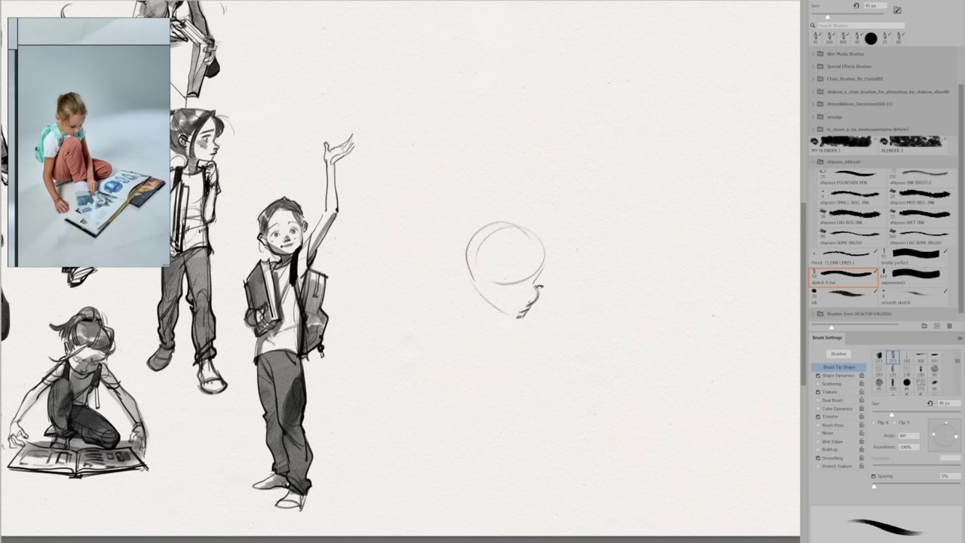
- Draw the downcast eyes, brows, nose and mouth on the eighth figure's face with a 15 px brush
drag(502, 290, 518, 289)
mouse_move(530, 294)
mouse_down()
mouse_move(516, 306)
mouse_move(523, 284)
mouse_move(530, 306)
mouse_up()
key(ctrl+z)
key(ctrl+z)
key(e)
key(b)
key(bracketleft)
key(bracketleft)
key(bracketleft)
key(bracketleft)
key(bracketleft)
key(bracketleft)
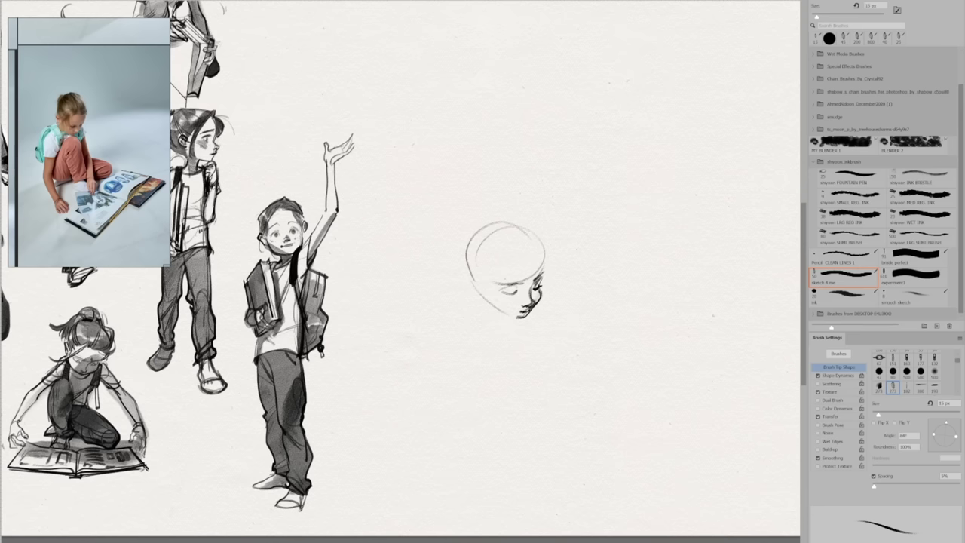
key(e)
key(b)
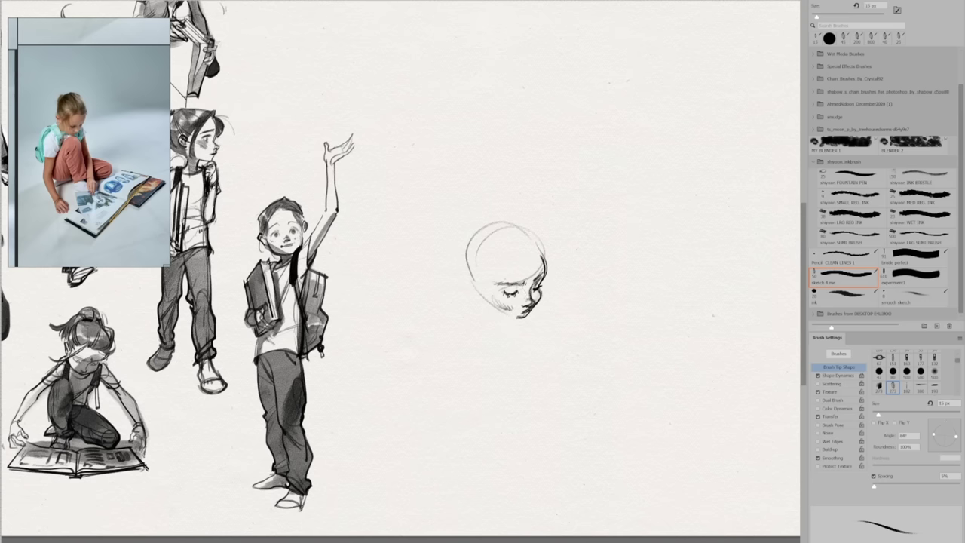
- Shade the cheek and side of the head with a 175 px brush and mark the curve of the upper back
key(])
key(])
key(])
key(])
key(])
key(])
drag(508, 297, 520, 288)
key(ctrl+z)
key(ctrl+z)
key(ctrl+z)
key(e)
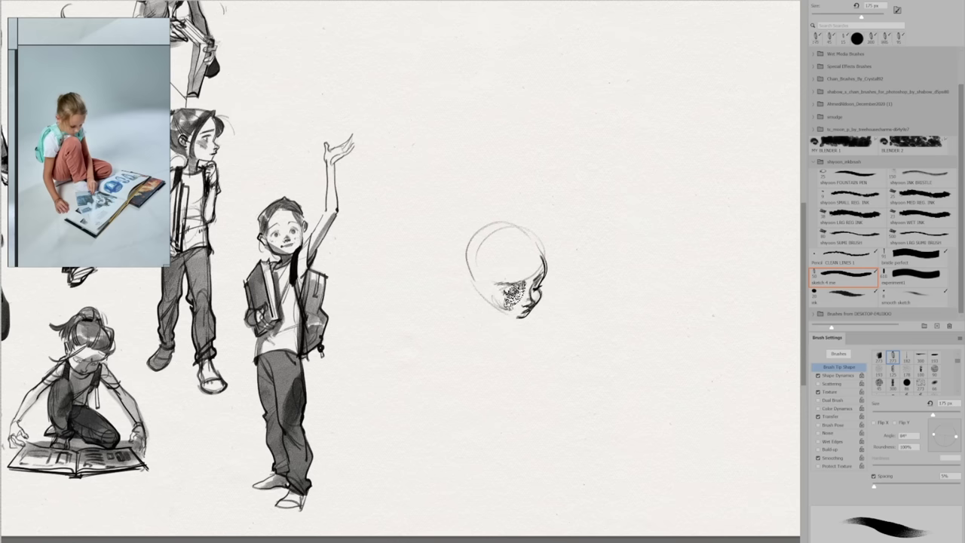
drag(477, 307, 460, 340)
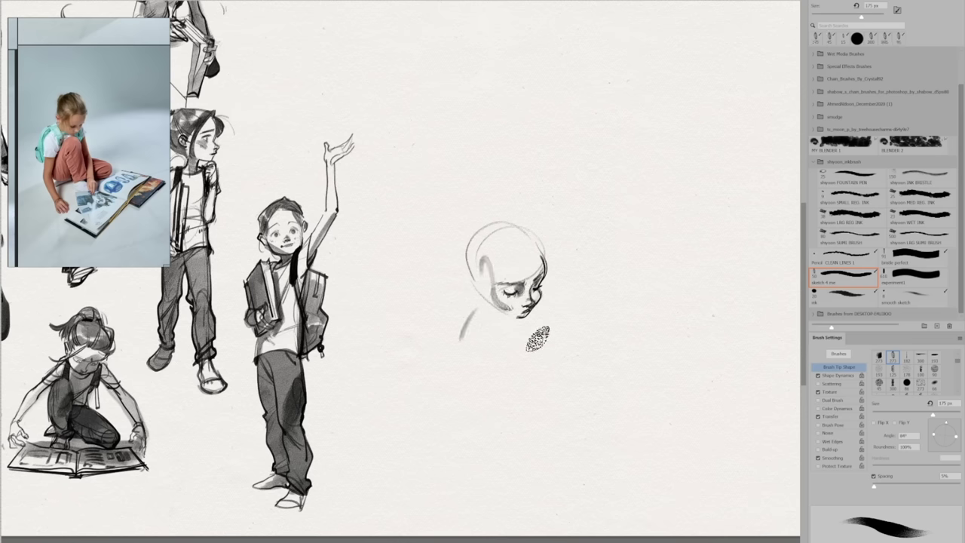
drag(517, 323, 471, 389)
key(ctrl+z)
- Draw the ear and refine the jaw edge beside it with a smaller brush
key([)
key([)
key([)
key([)
key(bracketleft)
key(bracketleft)
key(bracketleft)
key(bracketleft)
key(bracketleft)
key(bracketleft)
key(bracketleft)
key(bracketleft)
key(bracketleft)
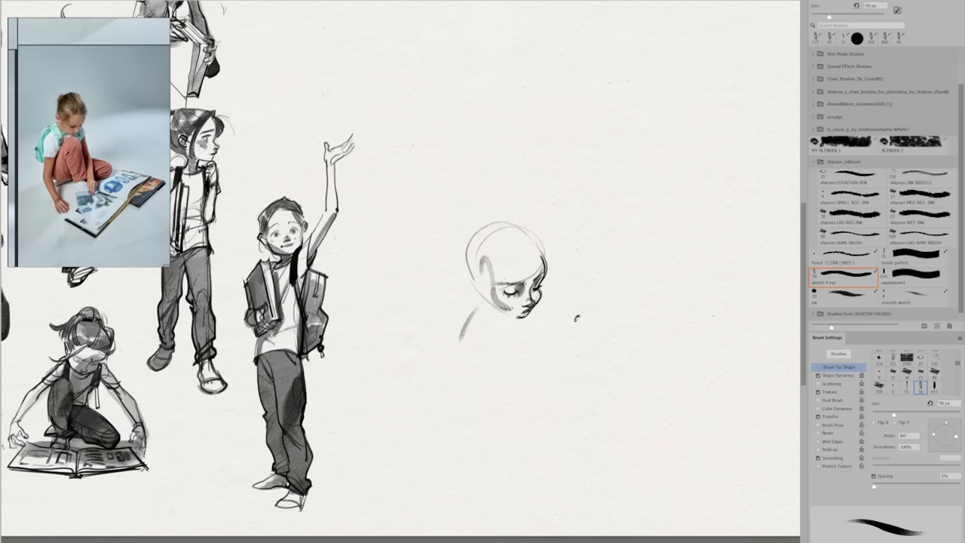
key(ctrl+z)
drag(488, 292, 506, 314)
mouse_move(487, 282)
mouse_down()
mouse_move(493, 306)
mouse_move(482, 290)
mouse_up()
key(ctrl+z)
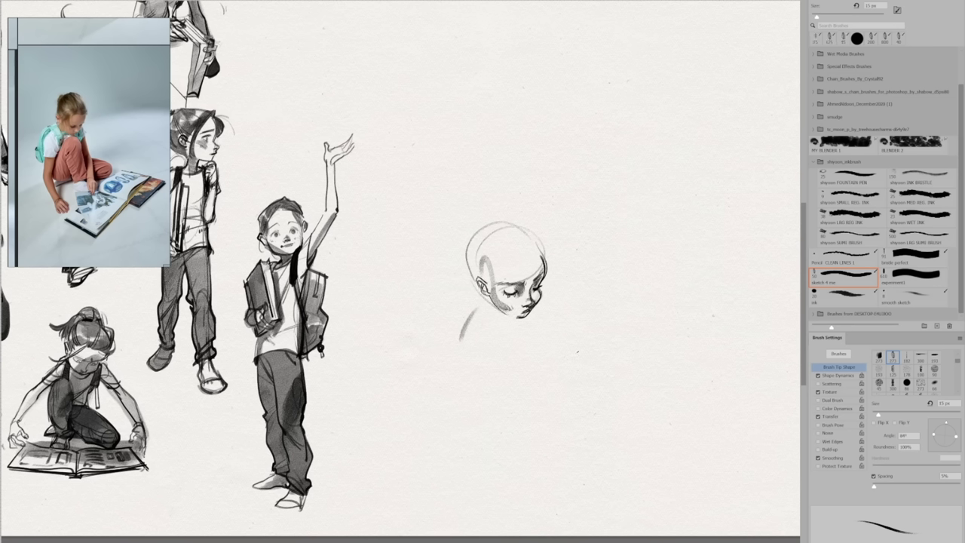
- Outline the back of the head and the hair edge around the ear with a 45 px brush
key(bracketright)
key(bracketright)
key(bracketright)
key(bracketright)
key(bracketright)
key(bracketright)
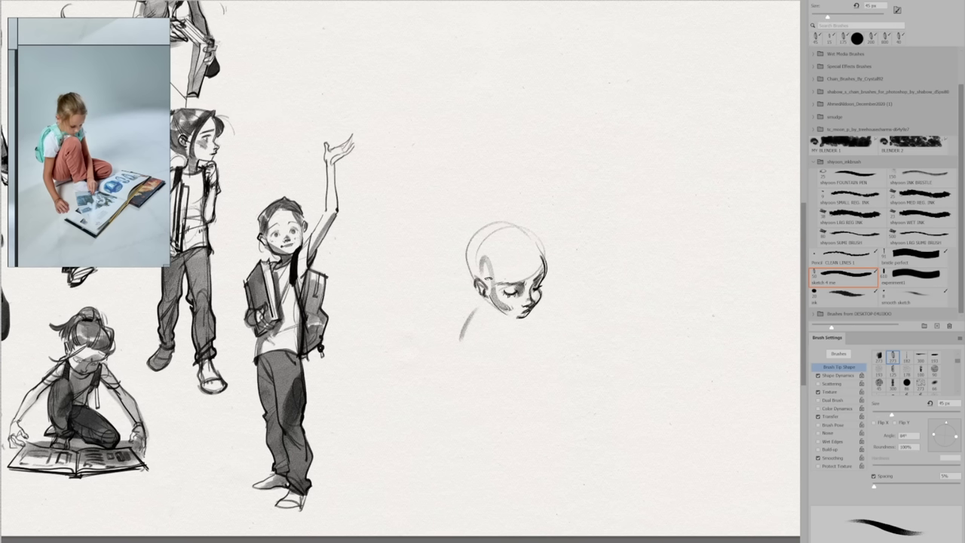
mouse_move(483, 220)
mouse_down()
mouse_move(468, 282)
mouse_move(465, 266)
mouse_move(485, 292)
mouse_up()
key(ctrl+z)
drag(484, 296, 479, 308)
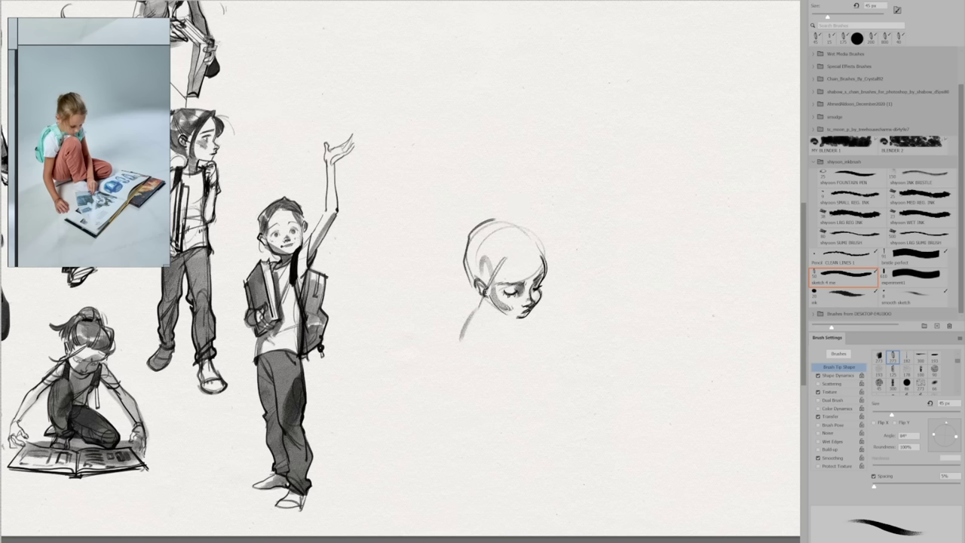
- Draw the pulled-back hair strands, nape hair and a drooping ponytail behind the head
drag(513, 255, 493, 291)
drag(476, 309, 460, 313)
mouse_move(489, 257)
mouse_down()
mouse_move(483, 283)
mouse_move(470, 280)
mouse_up()
drag(481, 236, 468, 282)
mouse_move(521, 230)
mouse_down()
mouse_move(502, 253)
mouse_move(544, 258)
mouse_up()
mouse_move(470, 220)
mouse_down()
mouse_move(445, 273)
mouse_move(455, 296)
mouse_up()
drag(468, 231, 462, 243)
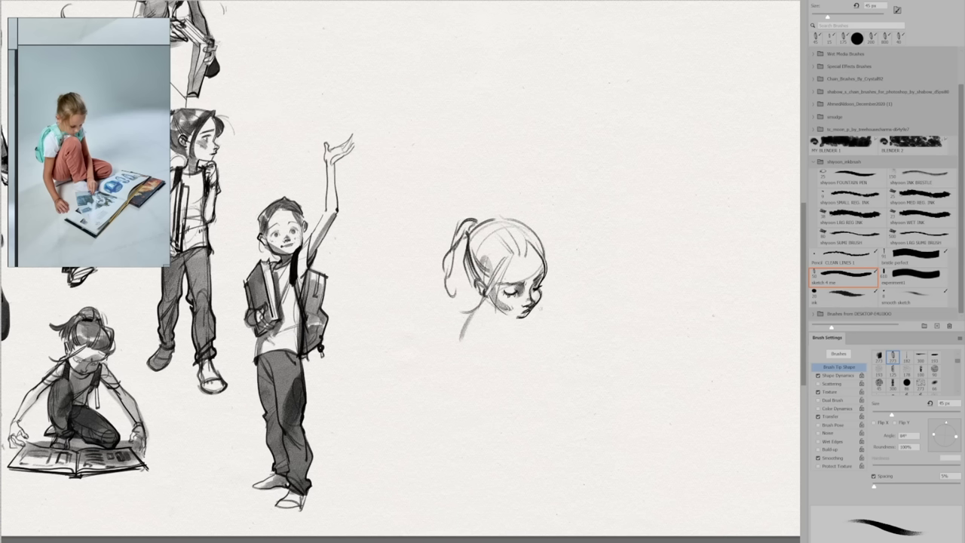
- Clean up the near eye and brow area with a 50 px eraser and redraw the lines
key(e)
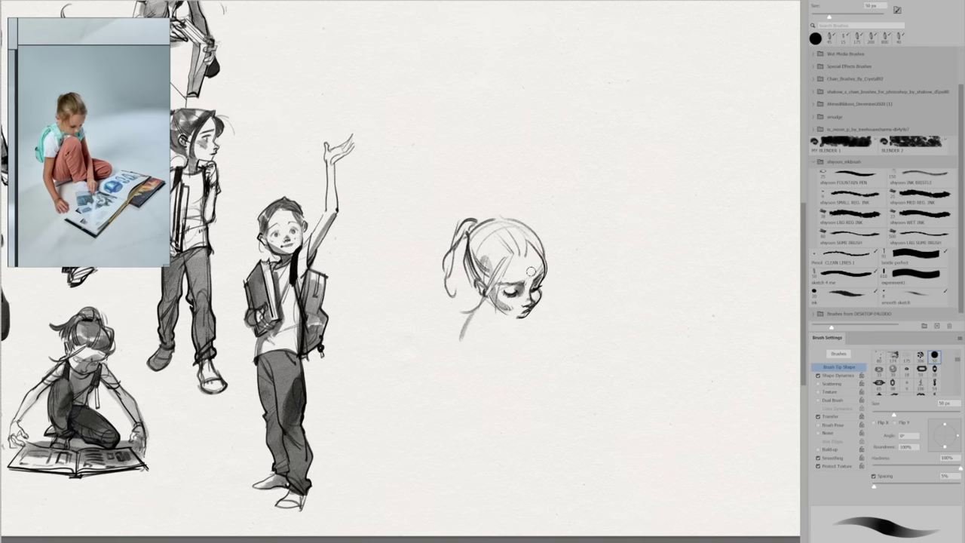
drag(520, 290, 510, 290)
key(b)
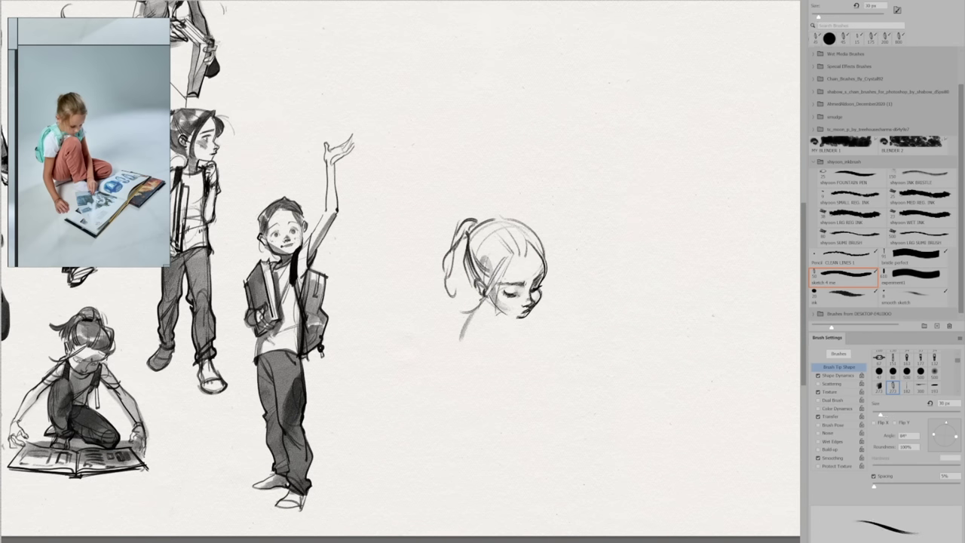
- Select the head, move it up and tilt it slightly counterclockwise
key(l)
drag(506, 371, 514, 369)
key(ctrl+t)
drag(580, 184, 527, 243)
drag(490, 309, 513, 249)
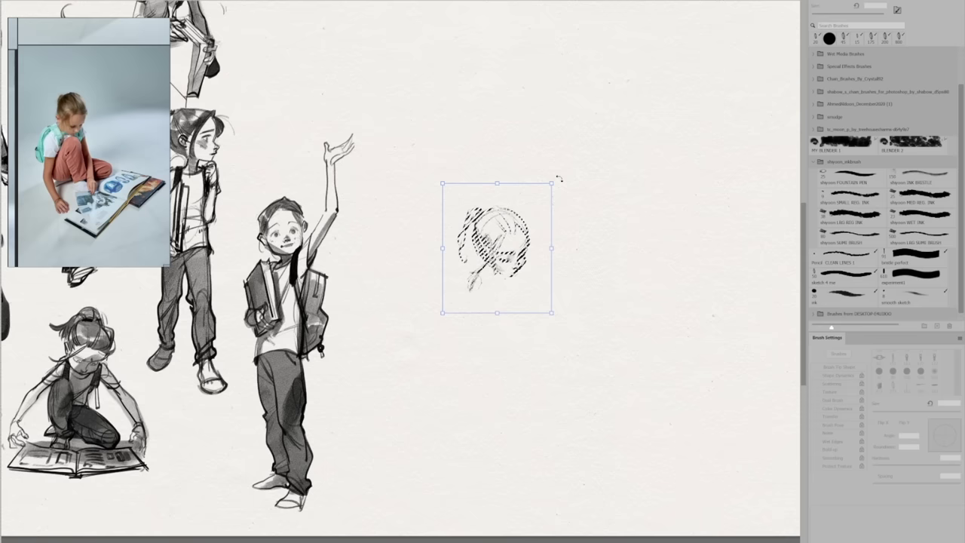
drag(553, 183, 569, 164)
key(Return)
key(ctrl+d)
- Sketch the curved back and the raised bent knee with its trouser hem using a 25 px brush
key(b)
mouse_move(490, 260)
mouse_down()
mouse_move(472, 273)
mouse_move(485, 354)
mouse_up()
drag(511, 293, 492, 308)
mouse_move(508, 274)
mouse_down()
mouse_move(524, 294)
mouse_move(523, 361)
mouse_move(542, 338)
mouse_move(539, 362)
mouse_up()
key(bracketright)
drag(512, 357, 541, 360)
drag(502, 289, 512, 357)
mouse_move(497, 289)
mouse_down()
mouse_move(488, 305)
mouse_move(531, 298)
mouse_up()
mouse_move(517, 294)
mouse_down()
mouse_move(507, 306)
mouse_move(538, 353)
mouse_up()
drag(530, 343, 523, 352)
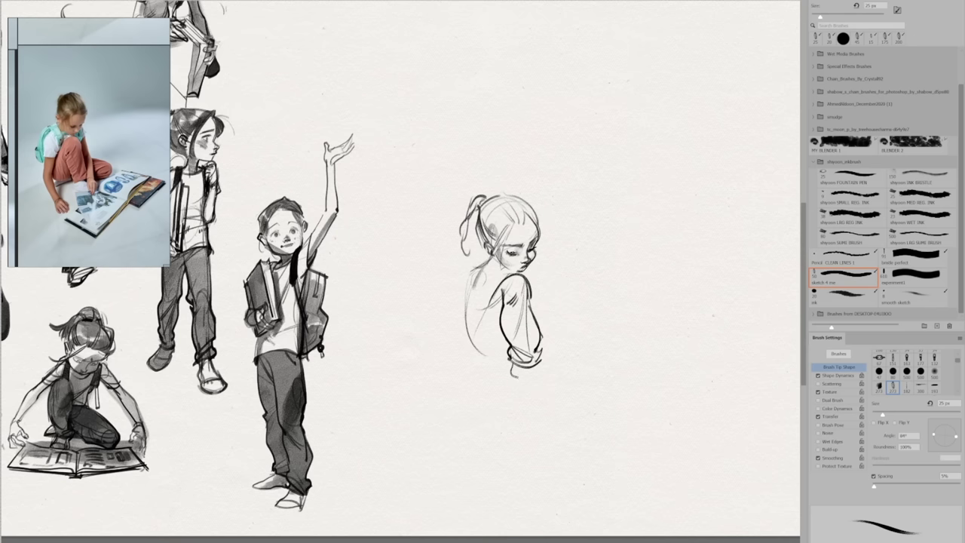
- Select the outer part of the bent leg and shift it inward to narrow the leg
key(l)
mouse_move(553, 392)
mouse_down()
mouse_move(540, 282)
mouse_move(548, 388)
mouse_up()
ctrl+drag(562, 351, 555, 351)
key(b)
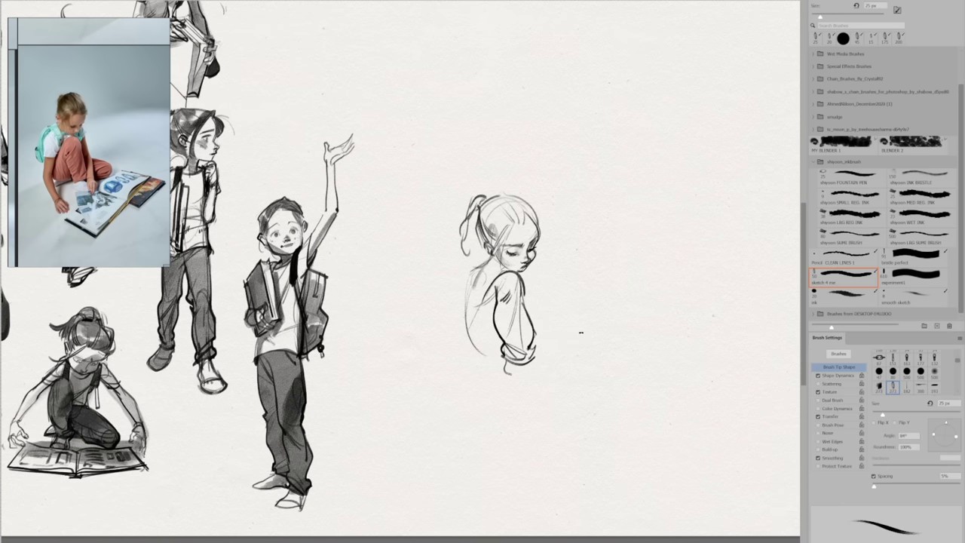
key(ctrl+d)
- Draw the near arm reaching down to the floor with its hand, T-shirt sleeve and backpack strap
mouse_move(474, 351)
mouse_down()
mouse_move(501, 337)
mouse_move(479, 391)
mouse_up()
drag(472, 333, 484, 383)
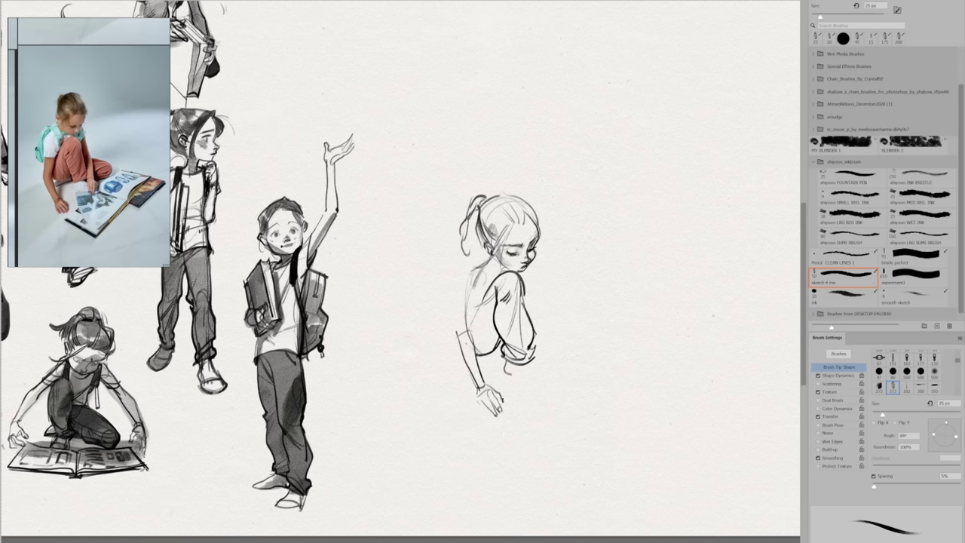
mouse_move(478, 268)
mouse_down()
mouse_move(455, 301)
mouse_move(482, 306)
mouse_move(480, 374)
mouse_up()
drag(457, 338, 477, 384)
key(ctrl+z)
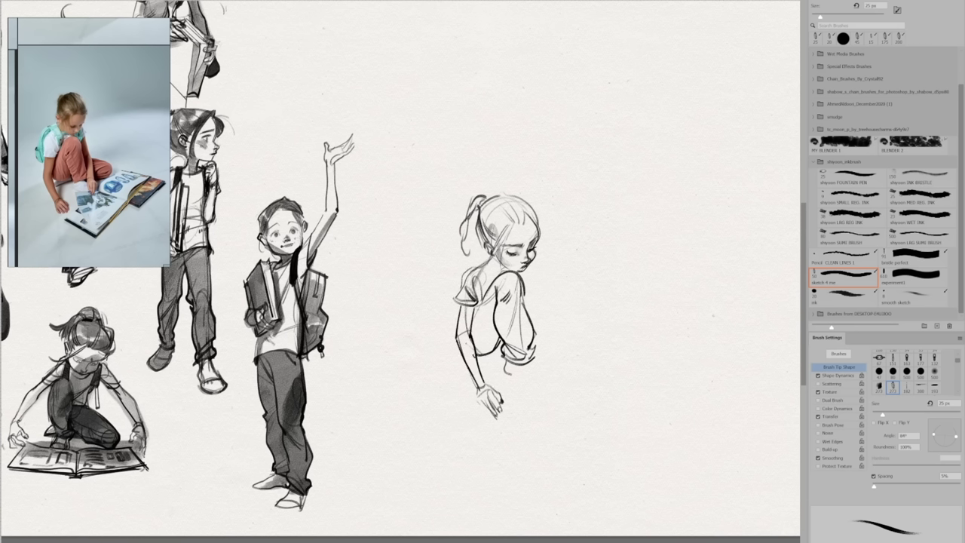
drag(487, 264, 471, 295)
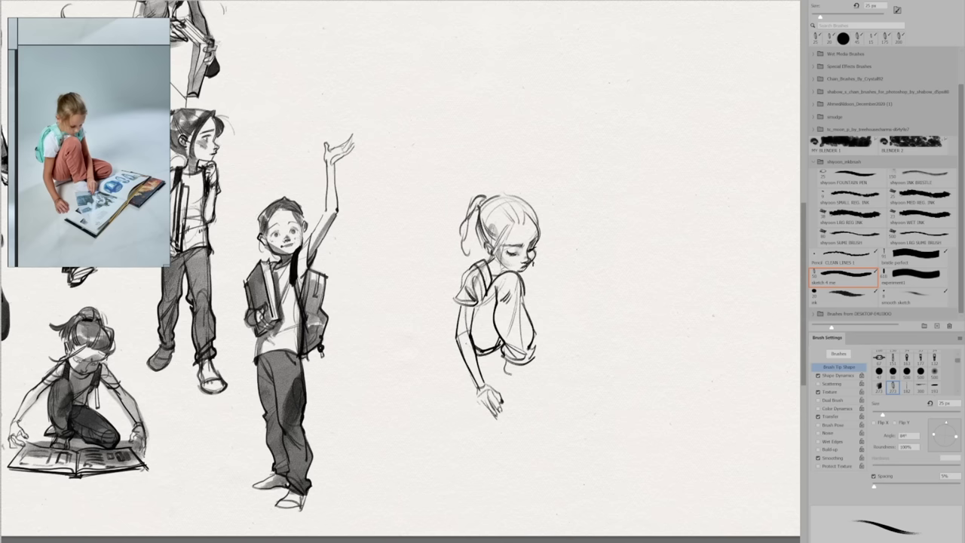
- Select the head again, tilt it slightly clockwise and lower it onto the shoulders
key(l)
mouse_move(520, 279)
mouse_down()
mouse_move(488, 268)
mouse_move(533, 277)
mouse_up()
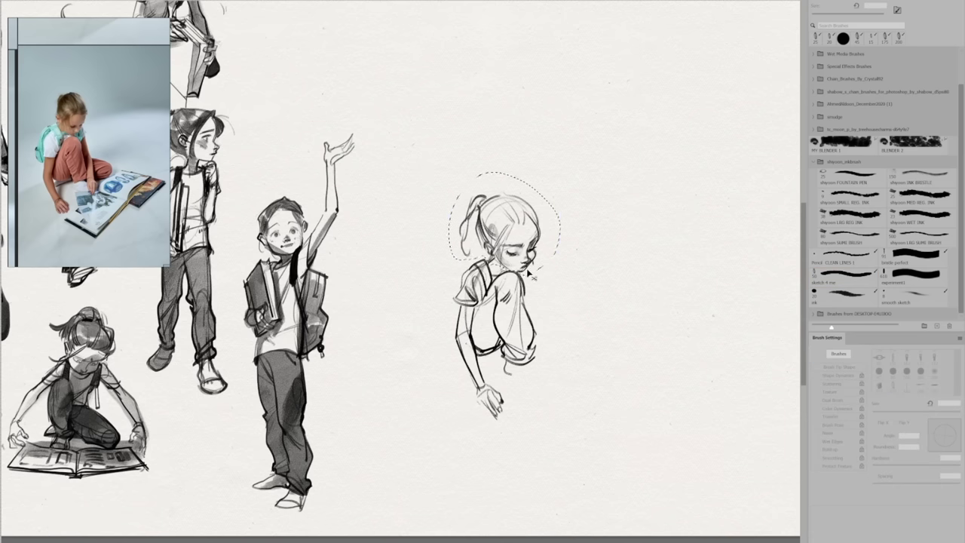
key(ctrl+t)
drag(567, 167, 573, 177)
drag(546, 204, 542, 215)
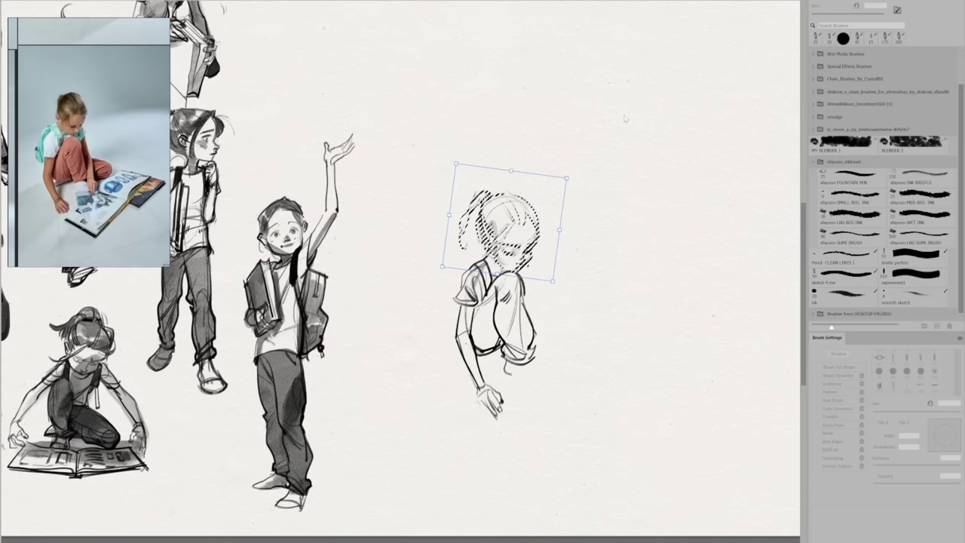
key(Return)
key(ctrl+d)
- Erase the bent leg's outer contour and sketch the folded far leg behind it, with the thigh's underside
key(b)
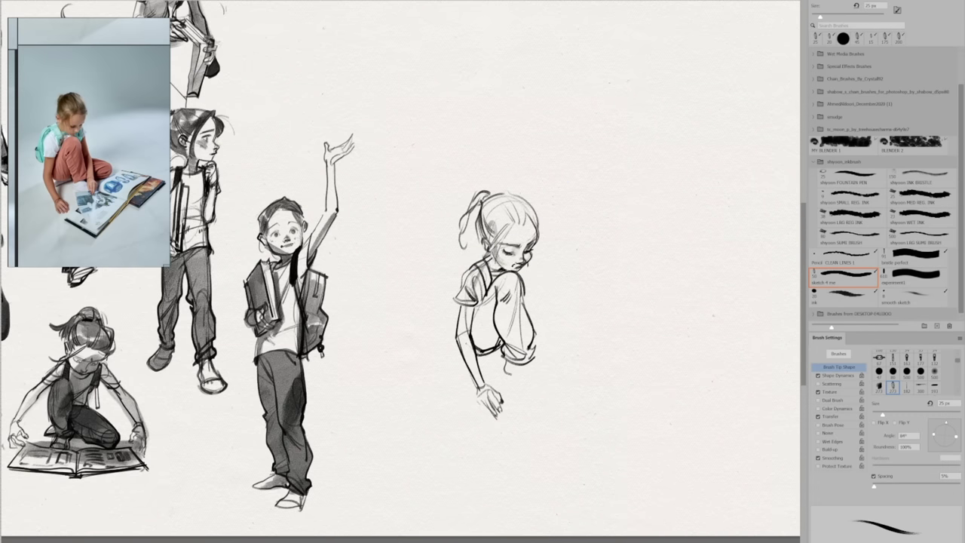
key(e)
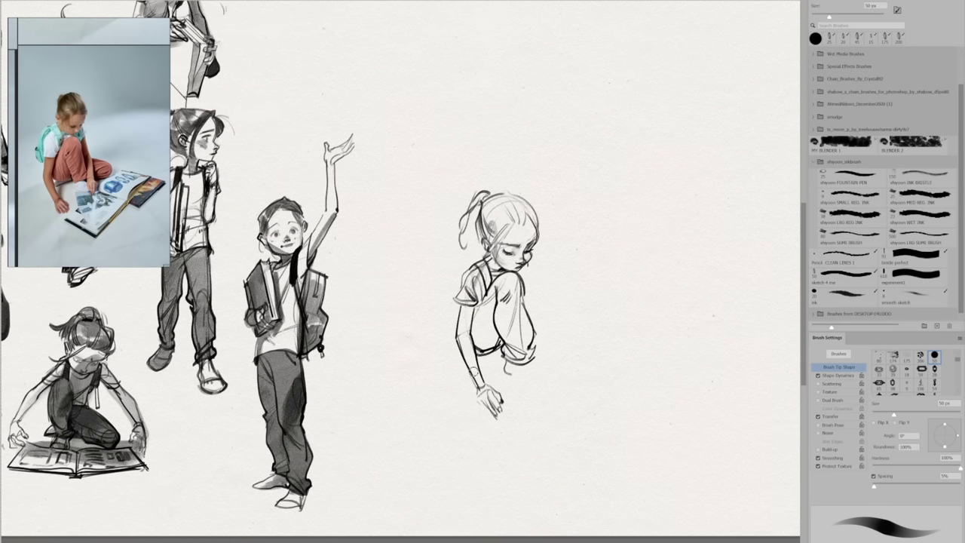
key(b)
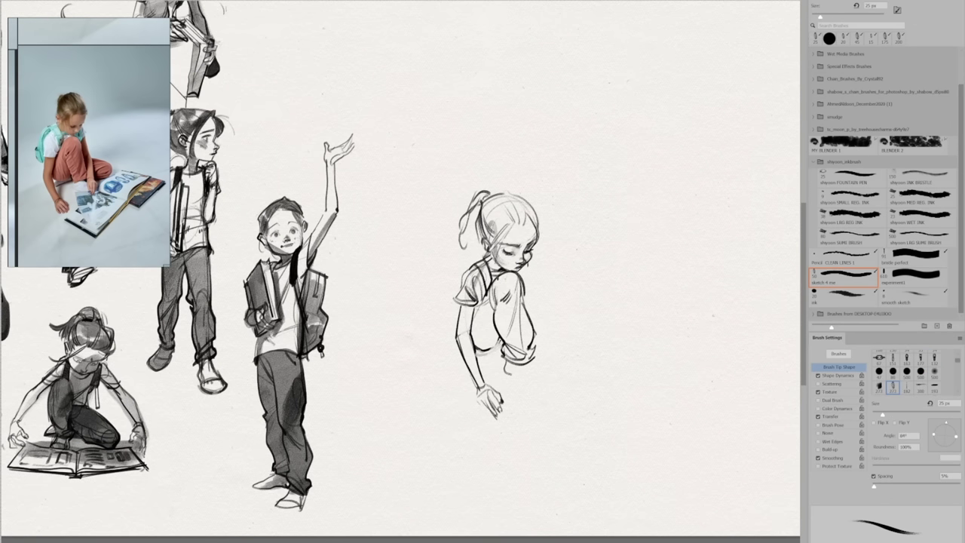
mouse_move(526, 297)
mouse_down()
mouse_move(531, 347)
mouse_move(566, 336)
mouse_move(562, 323)
mouse_move(531, 360)
mouse_move(525, 298)
mouse_up()
key(e)
key(b)
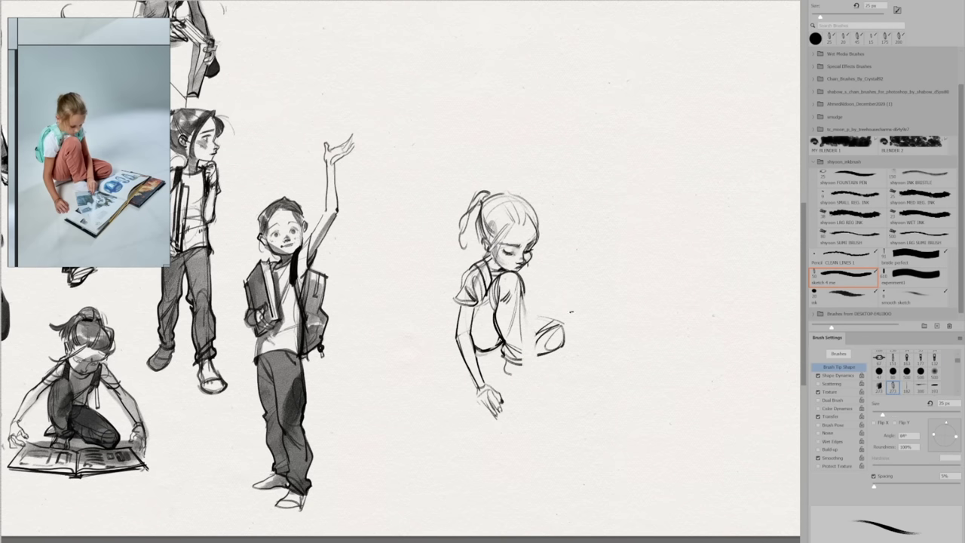
drag(478, 355, 502, 358)
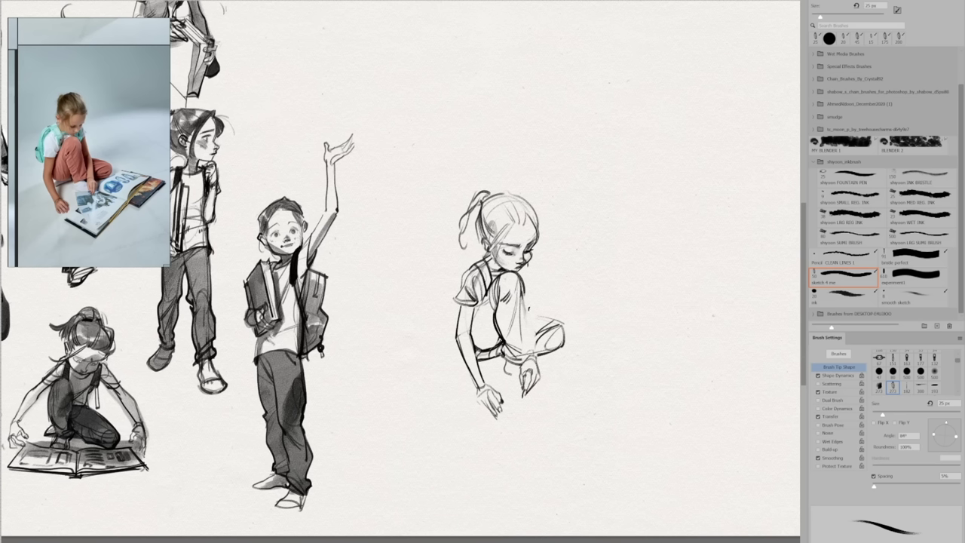
- Draw the far arm hanging in front of the bent knee, with its short sleeve, down to the hand
drag(532, 308, 529, 362)
drag(528, 324, 522, 362)
drag(527, 264, 534, 281)
drag(522, 276, 534, 281)
drag(527, 281, 535, 321)
key(ctrl+z)
drag(520, 305, 525, 366)
key(ctrl+z)
key(ctrl+z)
key(ctrl+z)
mouse_move(523, 276)
mouse_down()
mouse_move(534, 292)
mouse_move(525, 350)
mouse_up()
mouse_move(522, 296)
mouse_down()
mouse_move(521, 318)
mouse_move(532, 327)
mouse_move(524, 349)
mouse_up()
key(ctrl+z)
key(ctrl+z)
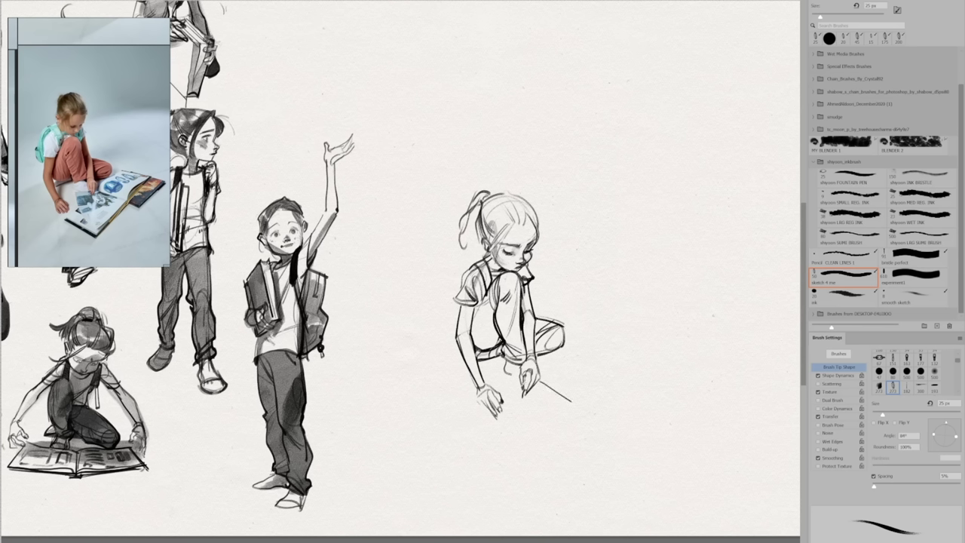
- Draw the large open book on the floor under the crouching girl's hands, with centre fold, curved pages and cover edges
drag(499, 375, 539, 437)
drag(539, 372, 589, 351)
drag(583, 351, 619, 367)
drag(628, 372, 515, 442)
mouse_move(480, 402)
mouse_down()
mouse_move(516, 447)
mouse_move(627, 379)
mouse_up()
drag(584, 354, 630, 371)
drag(559, 426, 633, 403)
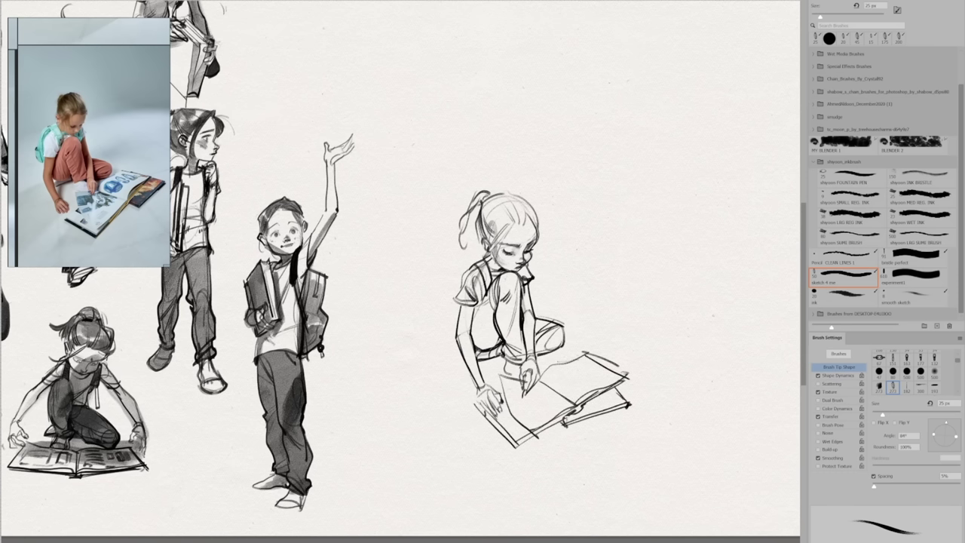
- Draw the backpack behind the crouching girl's shoulder and near arm, and reinforce the near arm's contours
drag(461, 305, 457, 336)
drag(474, 307, 469, 335)
drag(455, 262, 447, 309)
mouse_move(480, 258)
mouse_down()
mouse_move(450, 303)
mouse_move(453, 335)
mouse_up()
drag(445, 294, 453, 335)
drag(469, 259, 478, 256)
drag(474, 265, 465, 270)
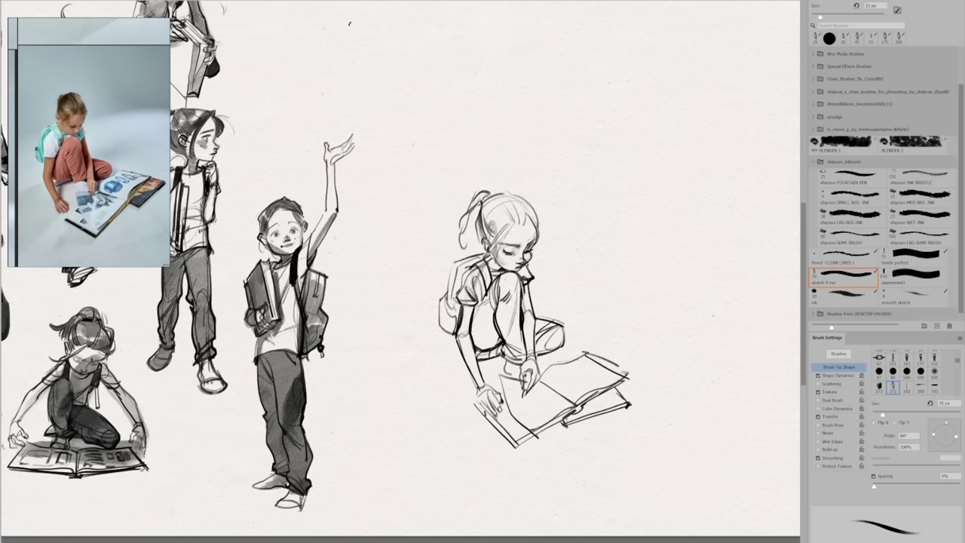
- Lasso the crouching girl's trouser legs, fill them with dark grey brush shading and deselect
key(l)
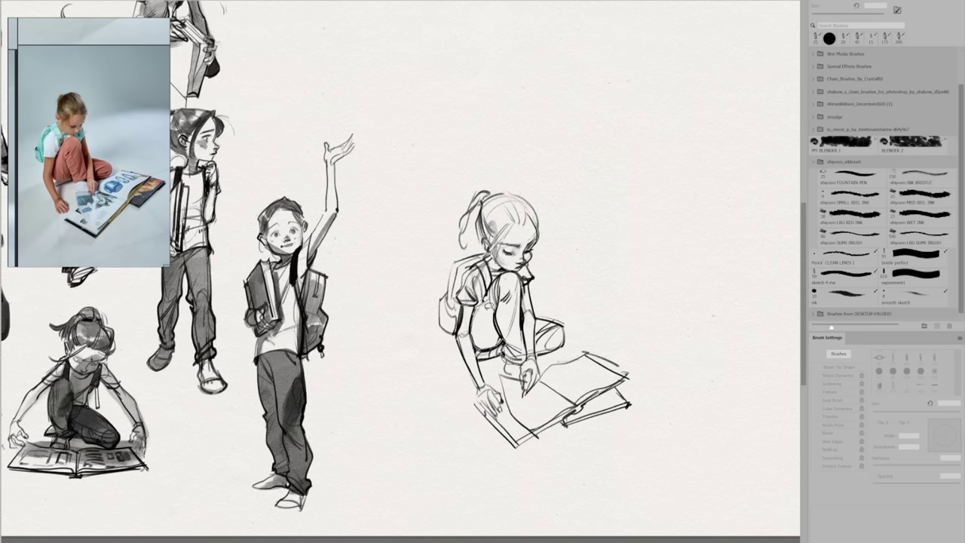
mouse_move(520, 281)
mouse_down()
mouse_move(529, 364)
mouse_move(564, 340)
mouse_move(537, 324)
mouse_up()
key(b)
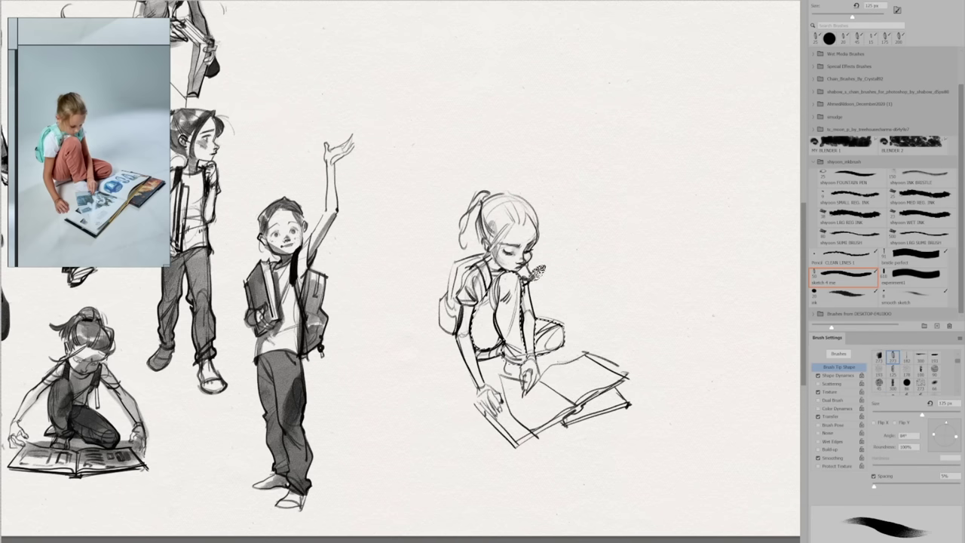
key(])
key(])
key(])
key(])
key(])
key(])
key(])
mouse_move(520, 287)
mouse_down()
mouse_move(544, 354)
mouse_move(556, 355)
mouse_move(556, 339)
mouse_up()
key([)
key([)
key([)
key([)
key([)
key([)
key([)
key([)
key([)
key([)
key([)
key([)
key([)
key([)
key([)
key([)
key([)
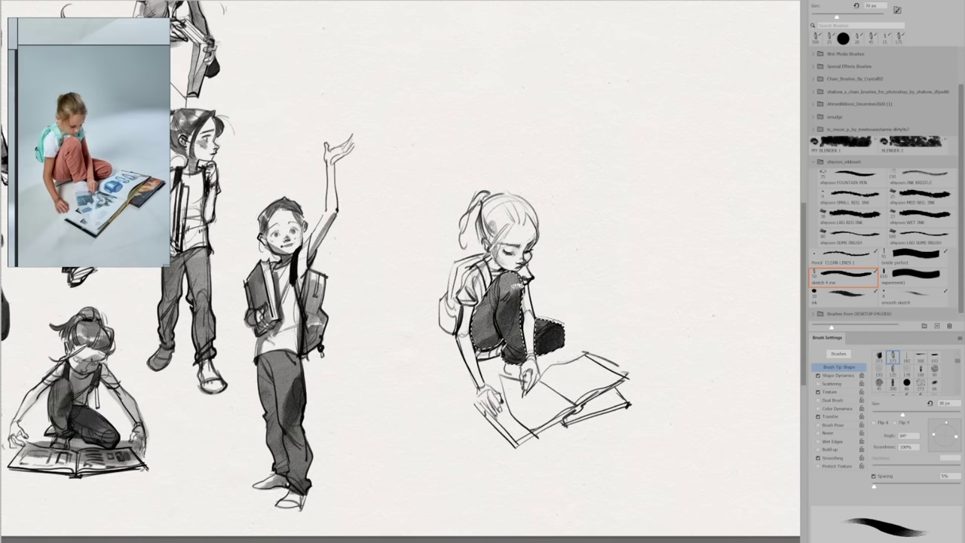
drag(514, 279, 521, 285)
key(ctrl+d)
- Shade the crouching girl's hair dark with loose strands beside the forehead and cheek, and darken the backpack strap
mouse_move(486, 194)
mouse_down()
mouse_move(463, 236)
mouse_move(518, 199)
mouse_move(506, 194)
mouse_up()
drag(498, 206, 529, 199)
mouse_move(532, 223)
mouse_down()
mouse_move(539, 231)
mouse_move(501, 211)
mouse_move(522, 205)
mouse_move(537, 228)
mouse_move(484, 257)
mouse_up()
key(])
key(])
key(])
key(])
drag(512, 228, 469, 239)
drag(536, 217, 561, 201)
drag(527, 207, 544, 260)
mouse_move(520, 219)
mouse_down()
mouse_move(538, 230)
mouse_move(479, 241)
mouse_up()
mouse_move(478, 264)
mouse_down()
mouse_move(489, 285)
mouse_move(524, 282)
mouse_up()
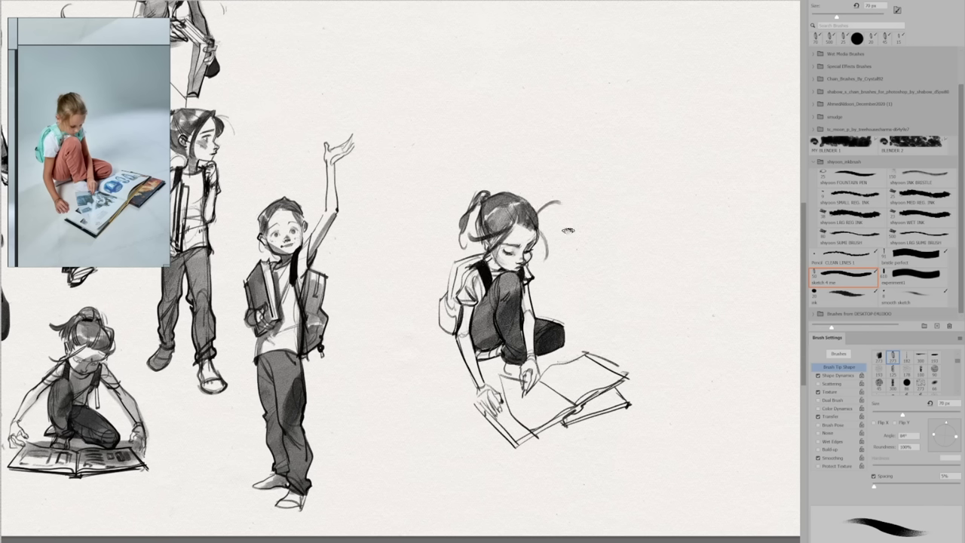
- Add soft shading to the shirt's side and far arm with a 150 px brush, undoing the last two strokes
key(])
key(])
key(])
key(])
key(])
key(])
drag(462, 324, 471, 359)
drag(461, 311, 473, 347)
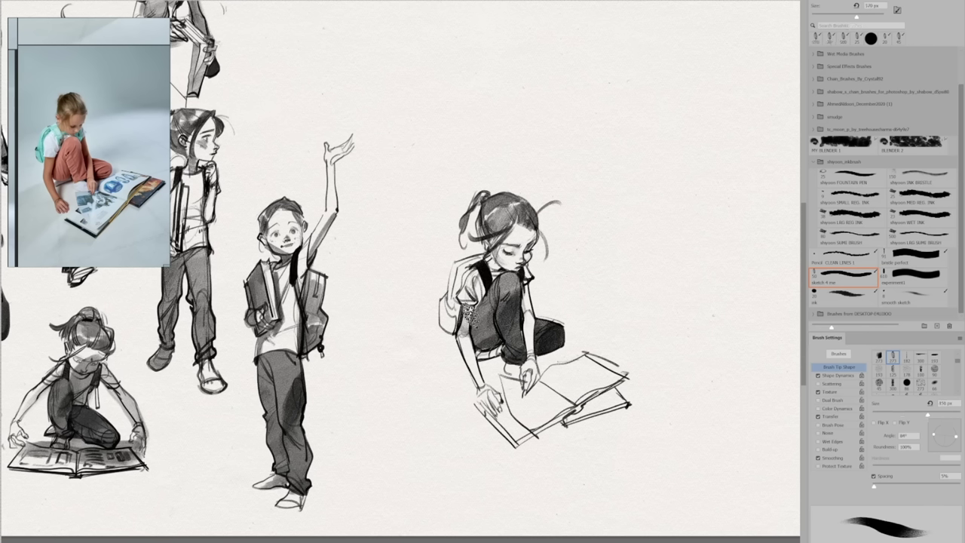
drag(464, 294, 475, 319)
drag(526, 277, 530, 318)
mouse_move(504, 258)
mouse_down()
mouse_move(522, 246)
mouse_move(512, 263)
mouse_up()
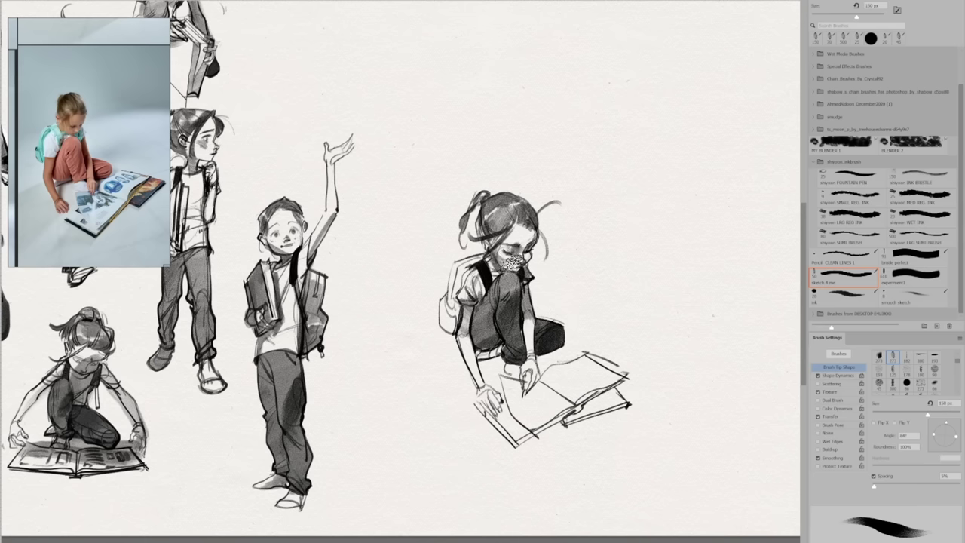
key(ctrl+z)
key(ctrl+z)
- Shade beside the near hand, along the open book's inner page edge and on the floor beneath the legs
drag(495, 396, 500, 411)
drag(617, 380, 534, 435)
drag(508, 348, 481, 360)
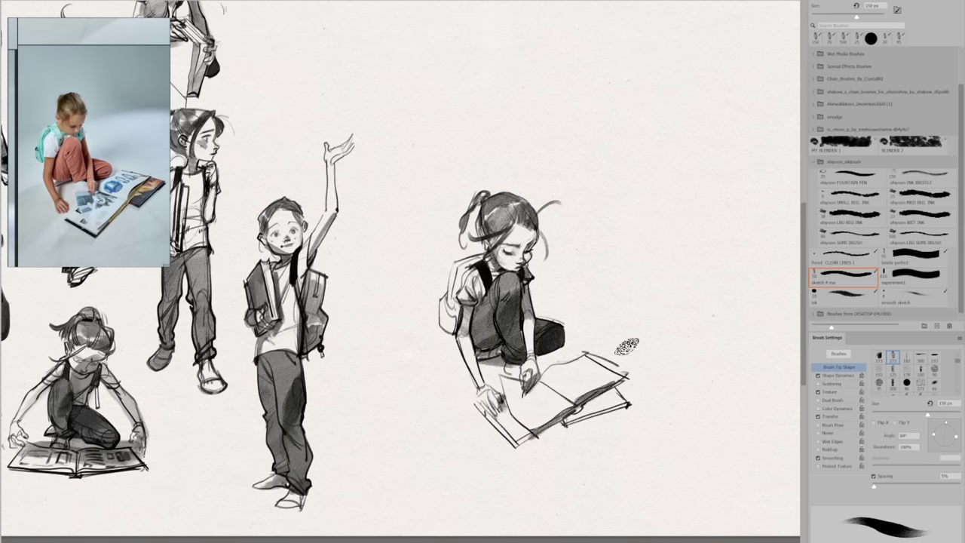
key(l)
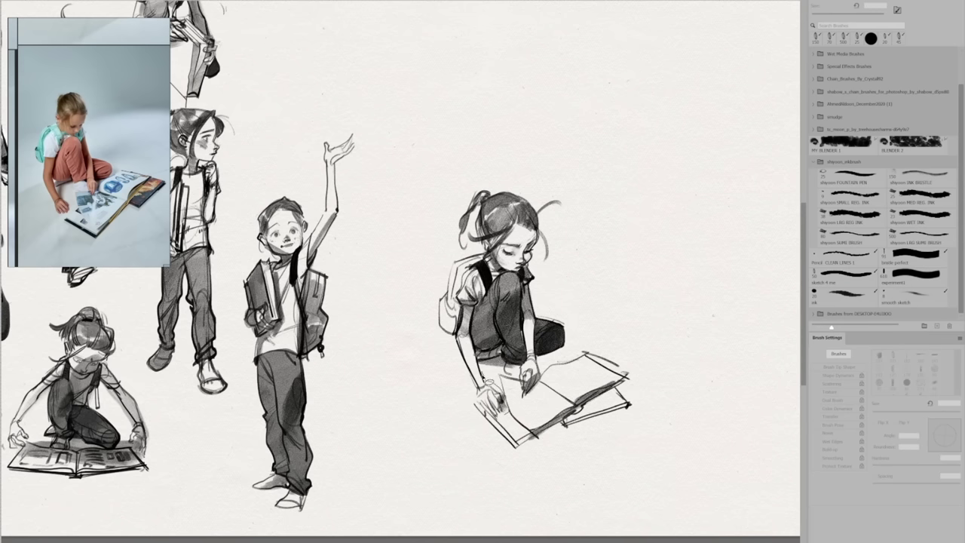
key(b)
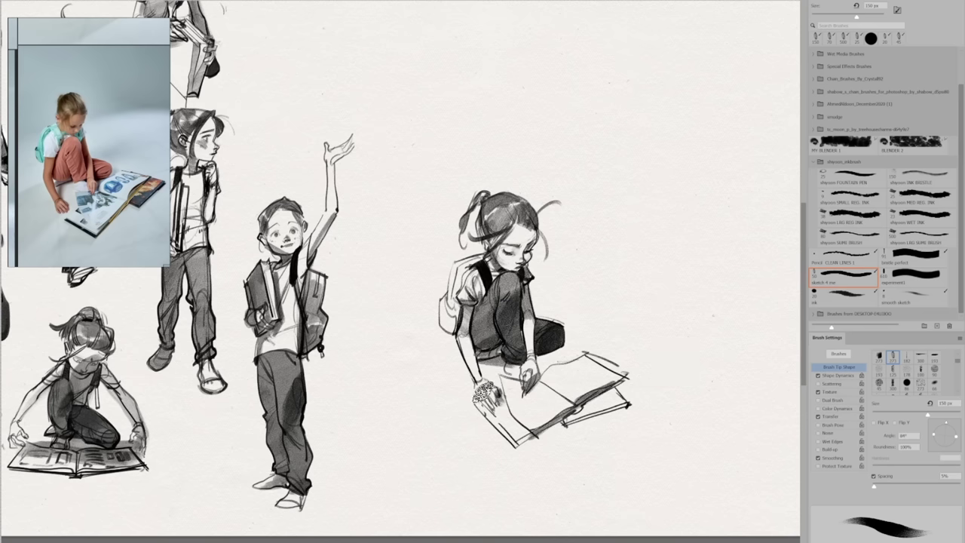
- Add a fine hair strand beside the girl's cheek, darken the side hair and fade the stray strand above the forehead
drag(543, 229, 533, 261)
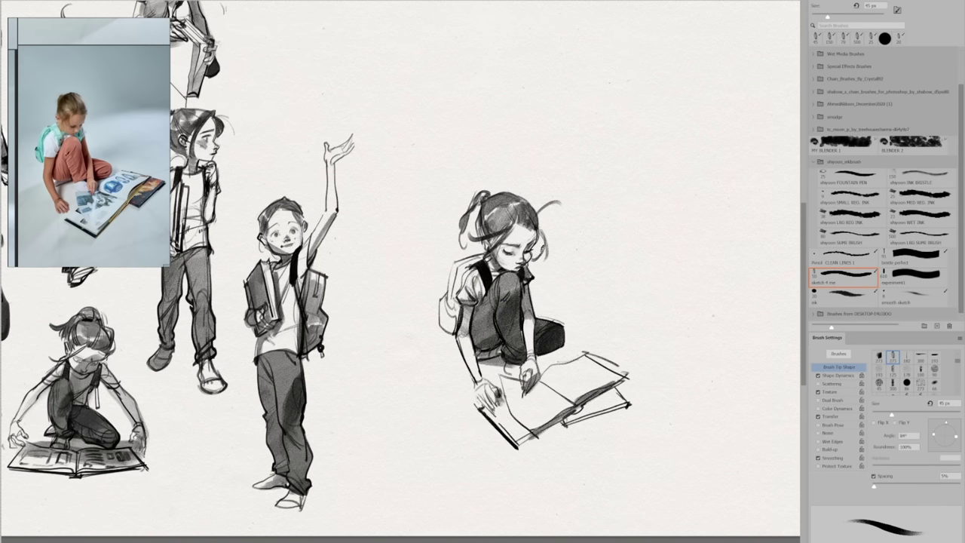
drag(494, 195, 480, 178)
key(ctrl+z)
drag(517, 225, 496, 249)
key(e)
drag(543, 216, 558, 204)
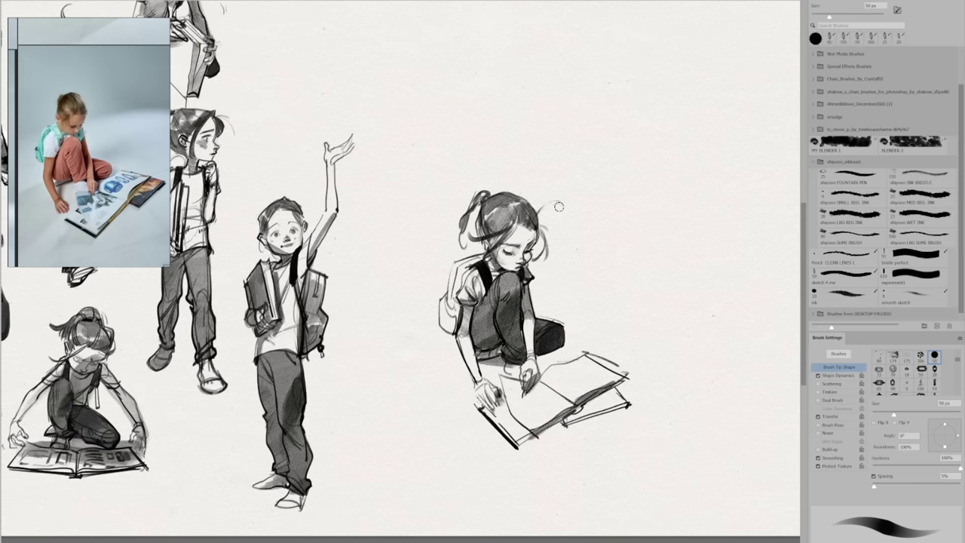
- Lasso the whole crouching girl with her book and move her down beside the waving boy's legs
key(l)
mouse_move(626, 469)
mouse_down()
mouse_move(476, 478)
mouse_move(537, 490)
mouse_up()
key(ctrl+t)
drag(663, 143, 521, 280)
key(Return)
- Number the pose sketches 1 to 8 with small handwritten digits beside each figure, using a 15 px brush
drag(606, 300, 932, 352)
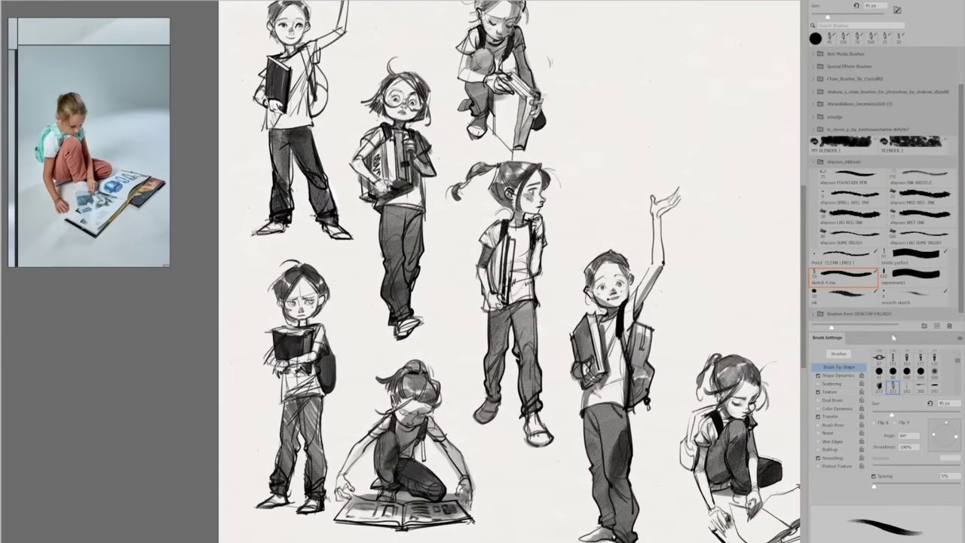
key([)
key([)
key([)
key([)
key([)
key([)
drag(251, 197, 251, 202)
drag(255, 447, 260, 451)
drag(368, 263, 368, 270)
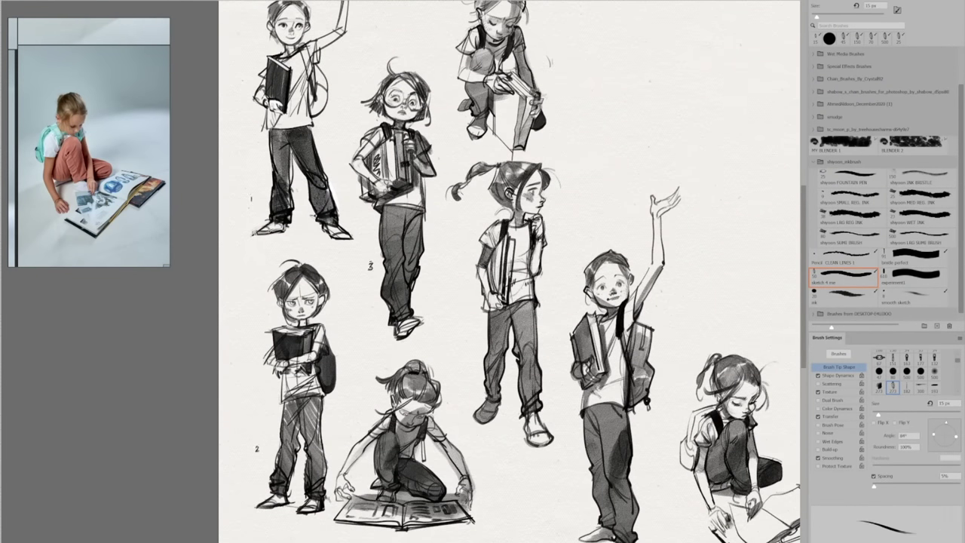
drag(444, 411, 450, 421)
drag(480, 208, 485, 215)
drag(659, 312, 656, 319)
drag(687, 489, 687, 490)
- Lasso figure 8 with its number, move it to the top of the page beside figure 6 and deselect
key(ctrl+minus)
key(ctrl+minus)
mouse_move(705, 344)
mouse_down()
mouse_move(637, 347)
mouse_move(687, 325)
mouse_move(766, 343)
mouse_up()
key(ctrl+plus)
key(ctrl+plus)
key(l)
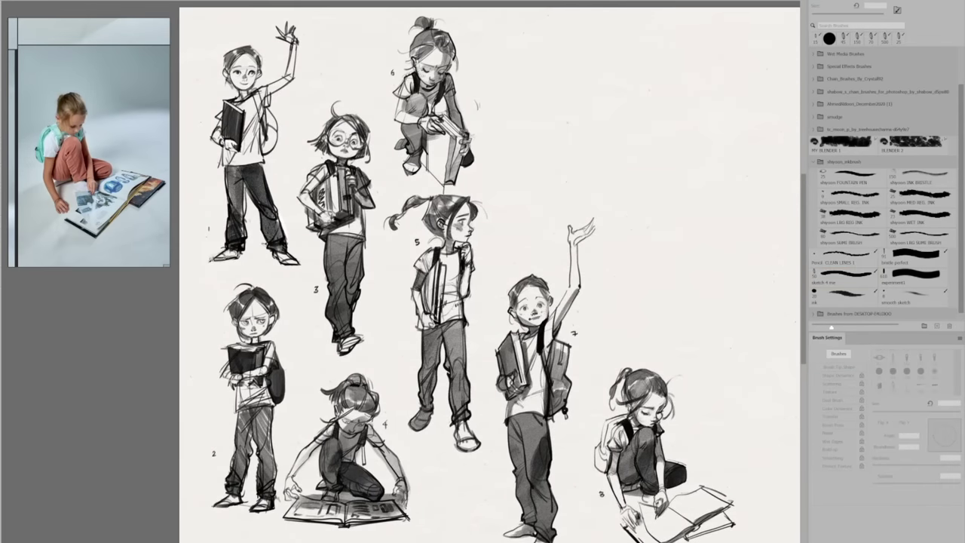
mouse_move(750, 469)
mouse_down()
mouse_move(573, 520)
mouse_move(743, 490)
mouse_up()
mouse_move(730, 472)
mouse_down()
mouse_move(623, 140)
mouse_move(631, 133)
mouse_up()
key(ctrl+t)
drag(641, 22, 647, 13)
key(Return)
key(ctrl+d)
drag(716, 472, 714, 448)
key(ctrl+minus)
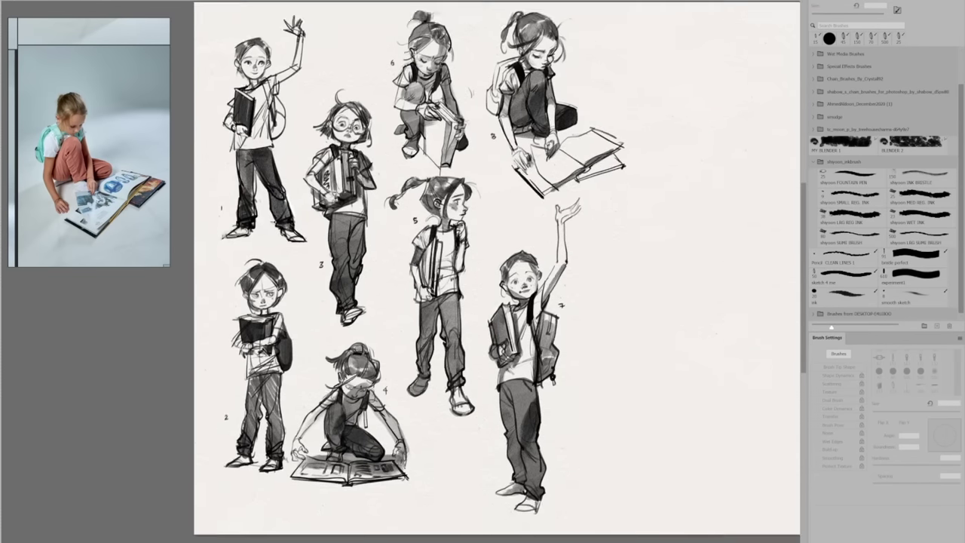
scroll(702, 337, down, 1)
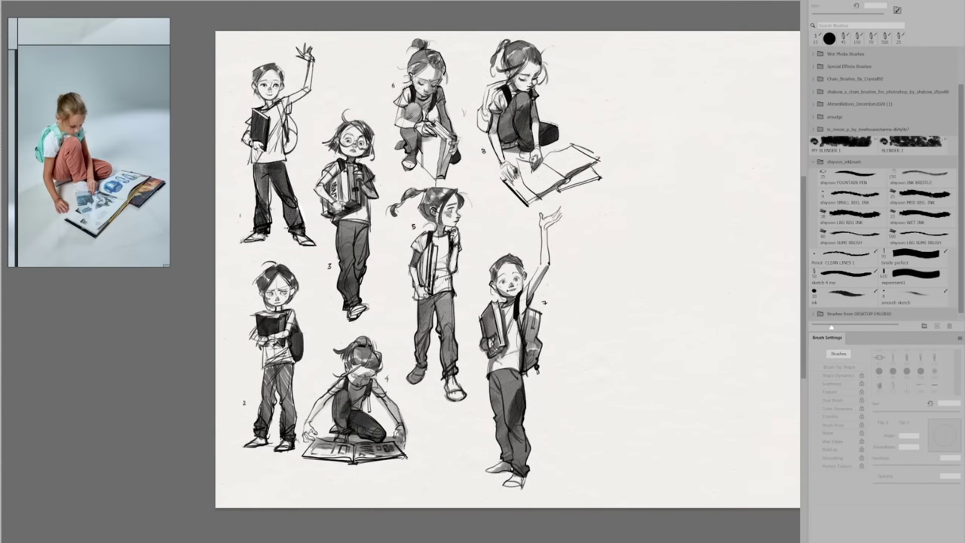